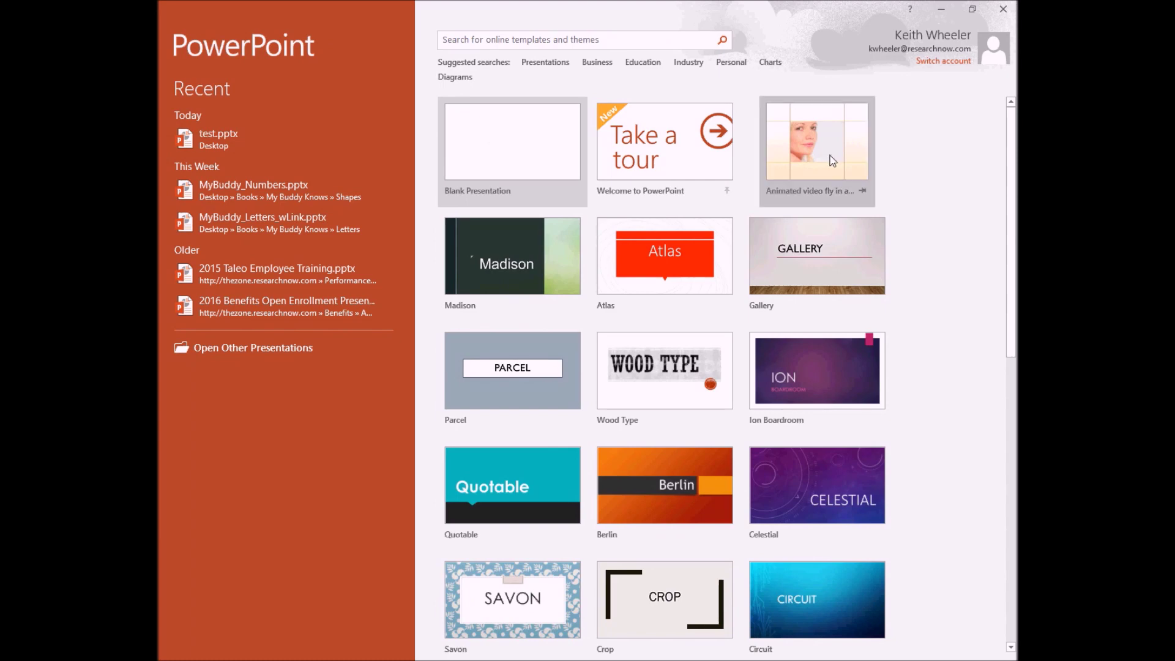
Create a blank presentation with a custom 8.5 × 8.5 inch slide size, choosing Ensure Fit
{"action": "left_click", "coordinate": [534, 172]}
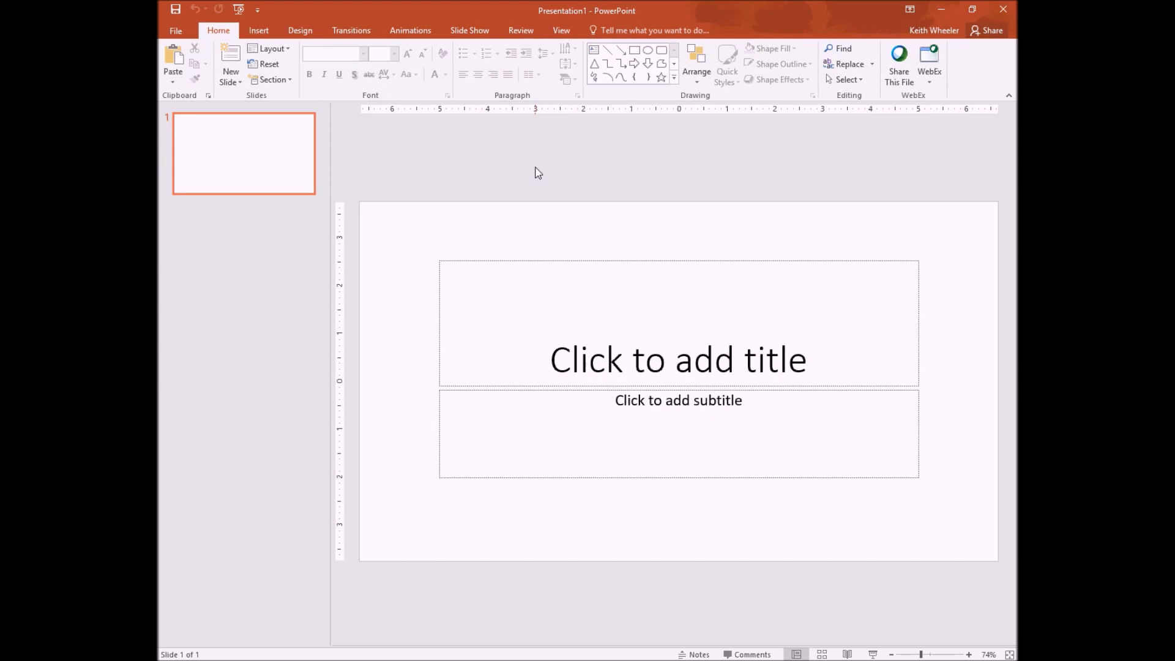
{"action": "left_click", "coordinate": [313, 34]}
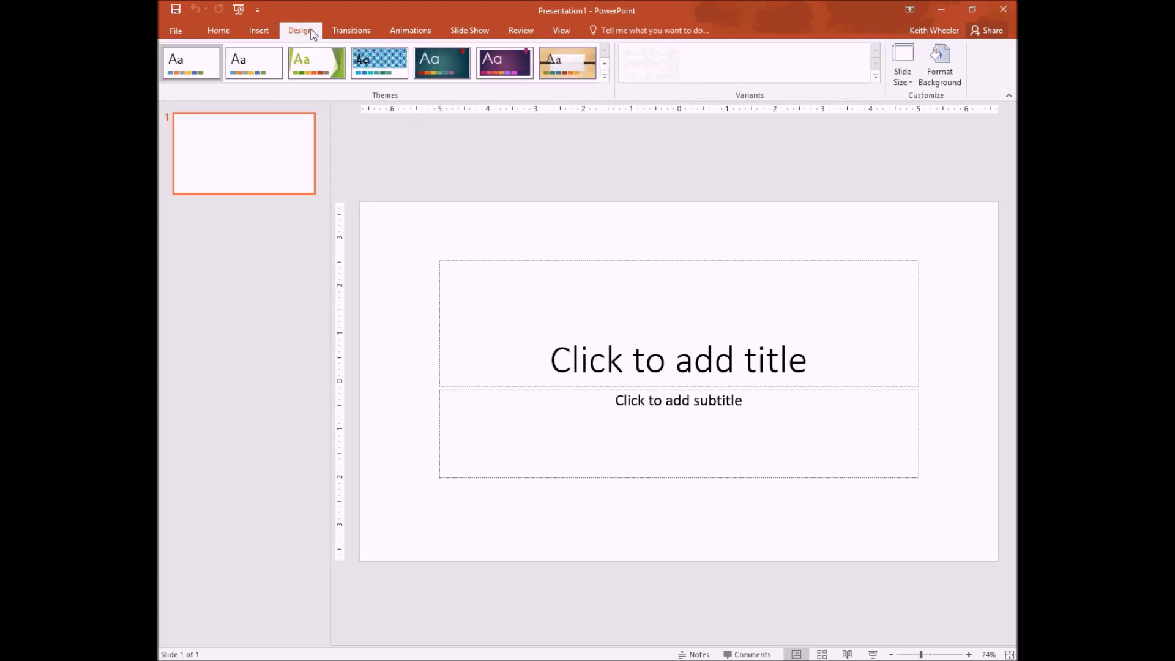
{"action": "left_click", "coordinate": [909, 86]}
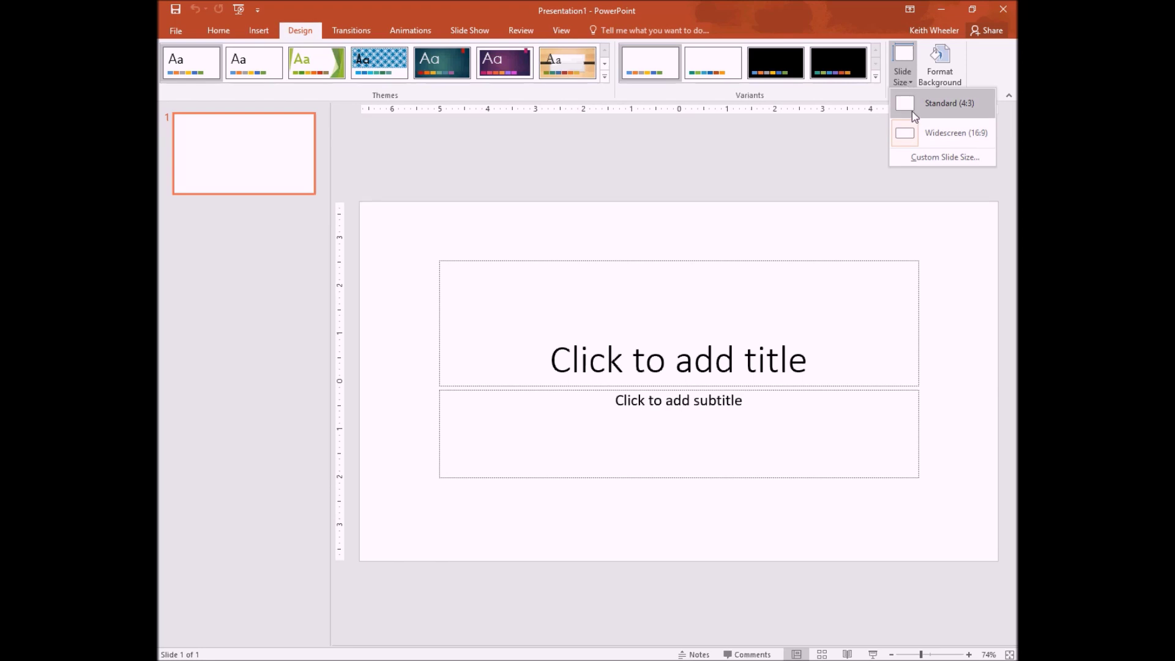
{"action": "left_click", "coordinate": [932, 157]}
{"action": "left_click_drag", "start_coordinate": [479, 318], "coordinate": [488, 318]}
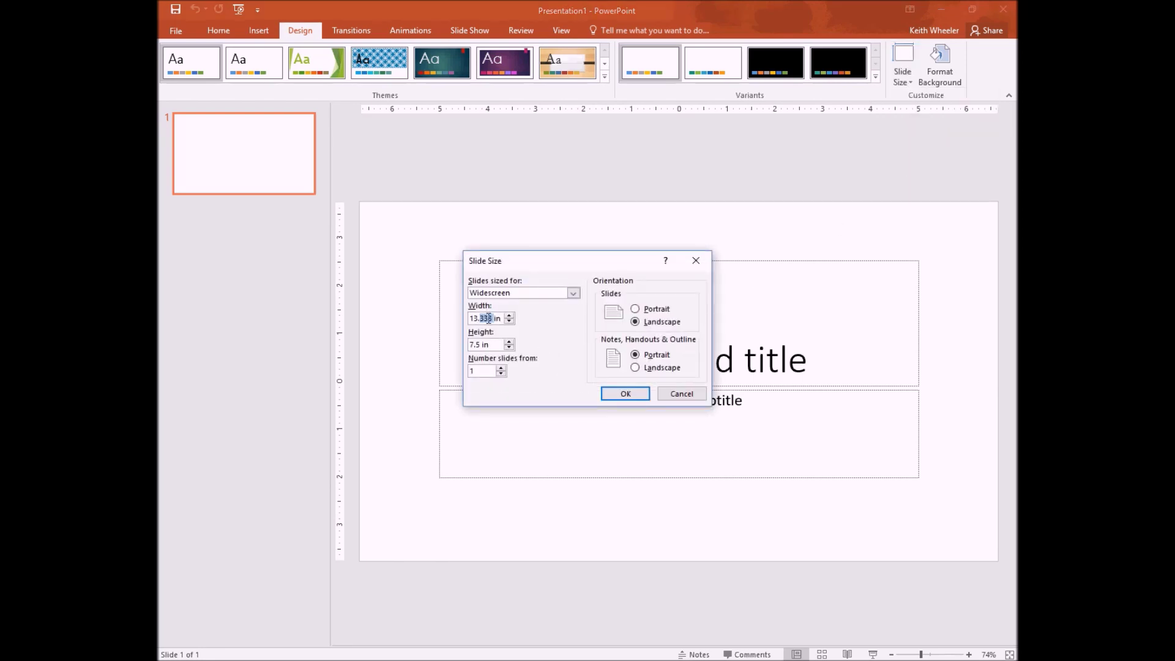
{"action": "double_click", "coordinate": [488, 318]}
{"action": "type", "text": "8.5"}
{"action": "left_click", "coordinate": [495, 346]}
{"action": "left_click_drag", "start_coordinate": [493, 345], "coordinate": [467, 345]}
{"action": "type", "text": "8.5"}
{"action": "left_click", "coordinate": [641, 392]}
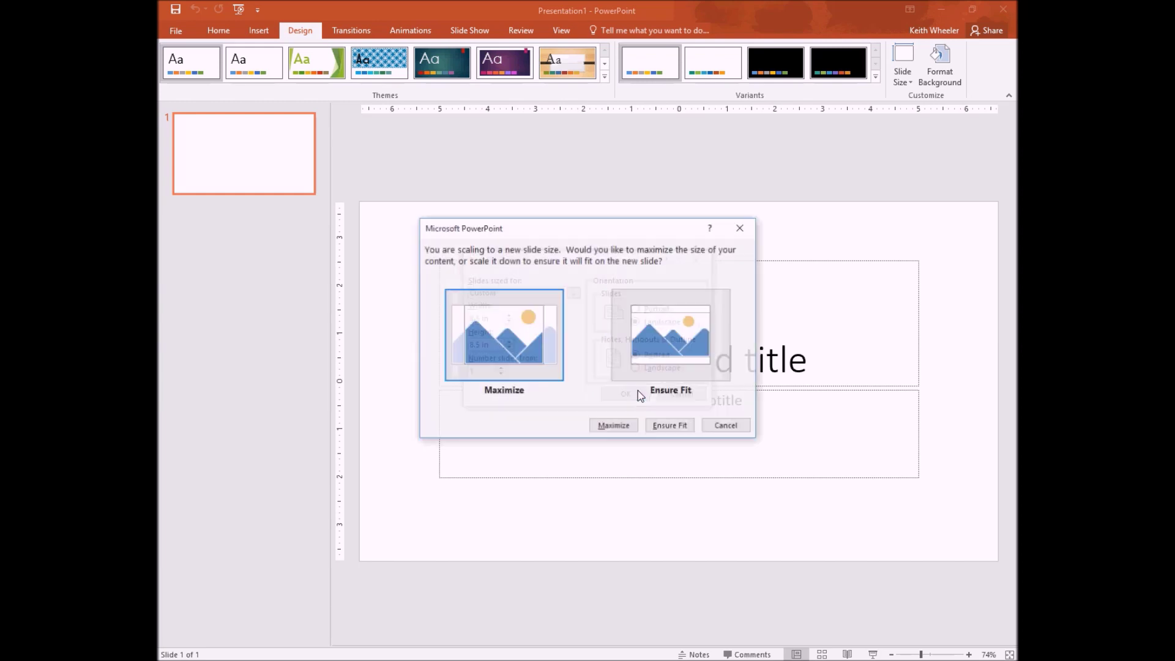
{"action": "left_click", "coordinate": [666, 354]}
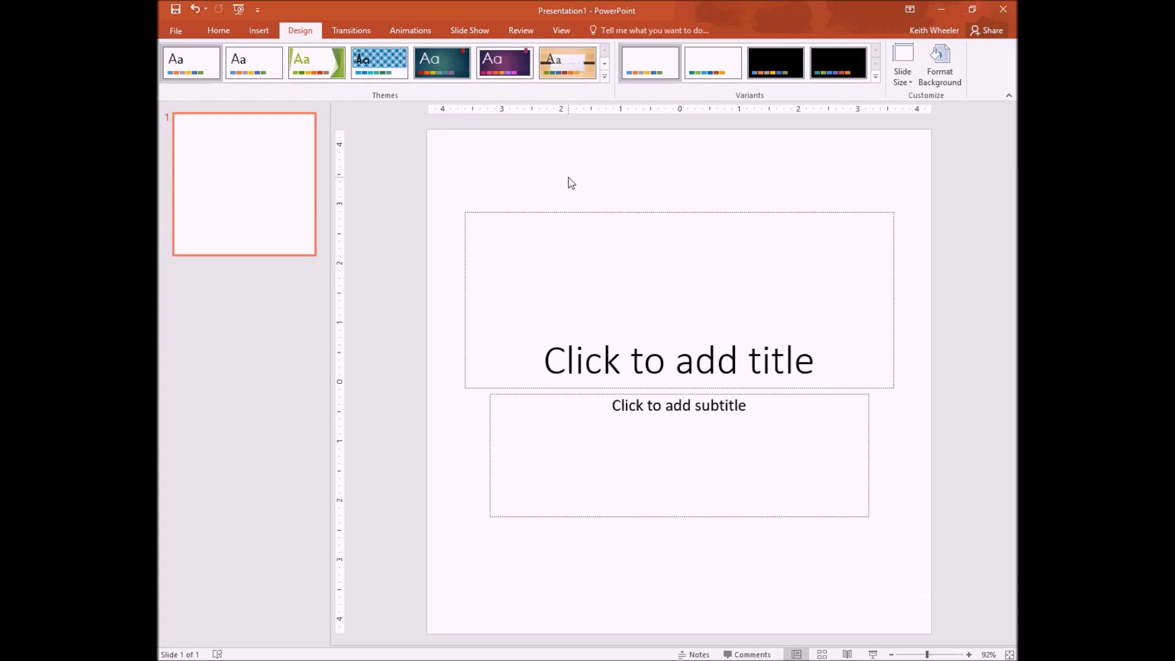
Delete slide 1's placeholders, then add a second slide and clear its placeholders too
{"action": "key", "text": "ctrl+a"}
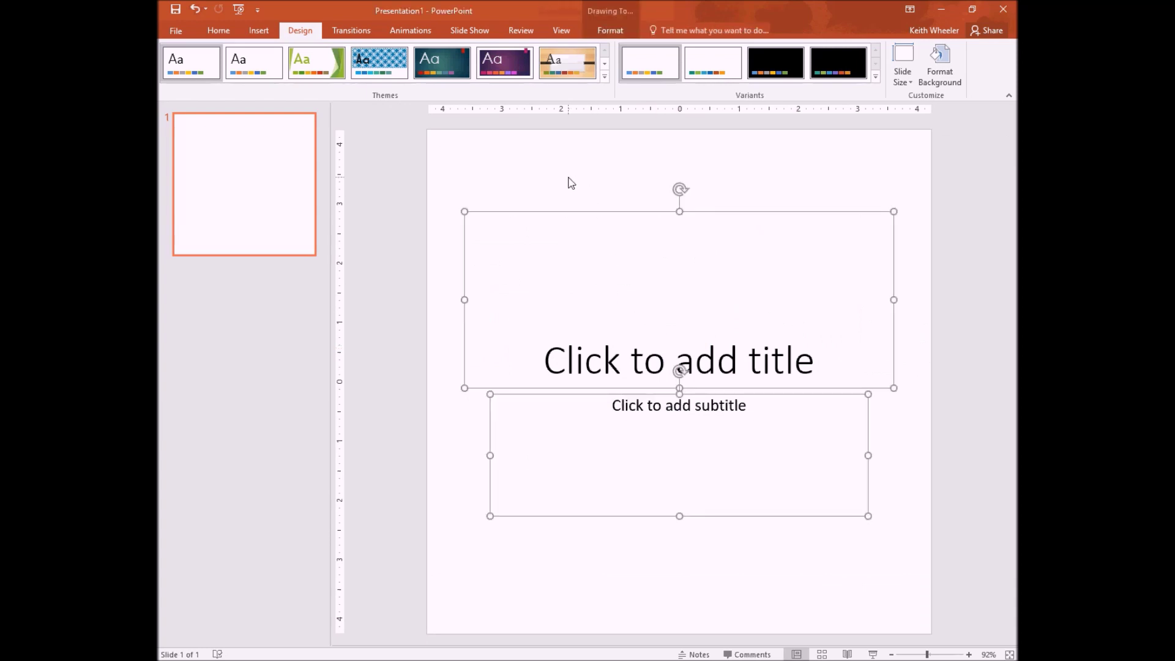
{"action": "key", "text": "Delete"}
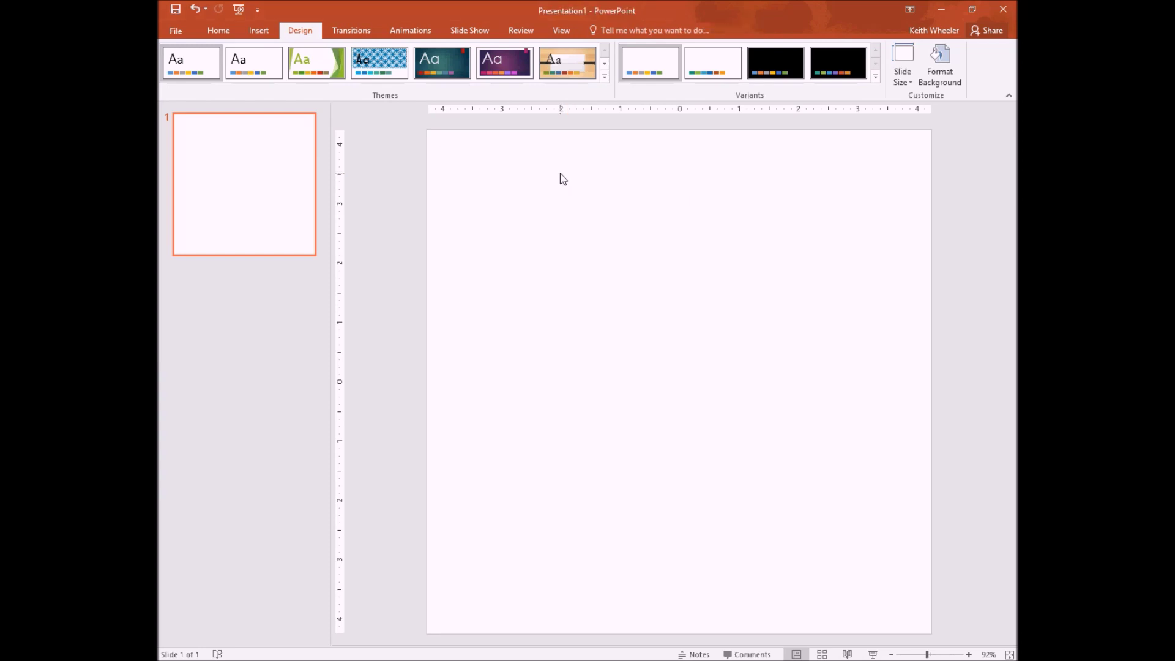
{"action": "right_click", "coordinate": [251, 223]}
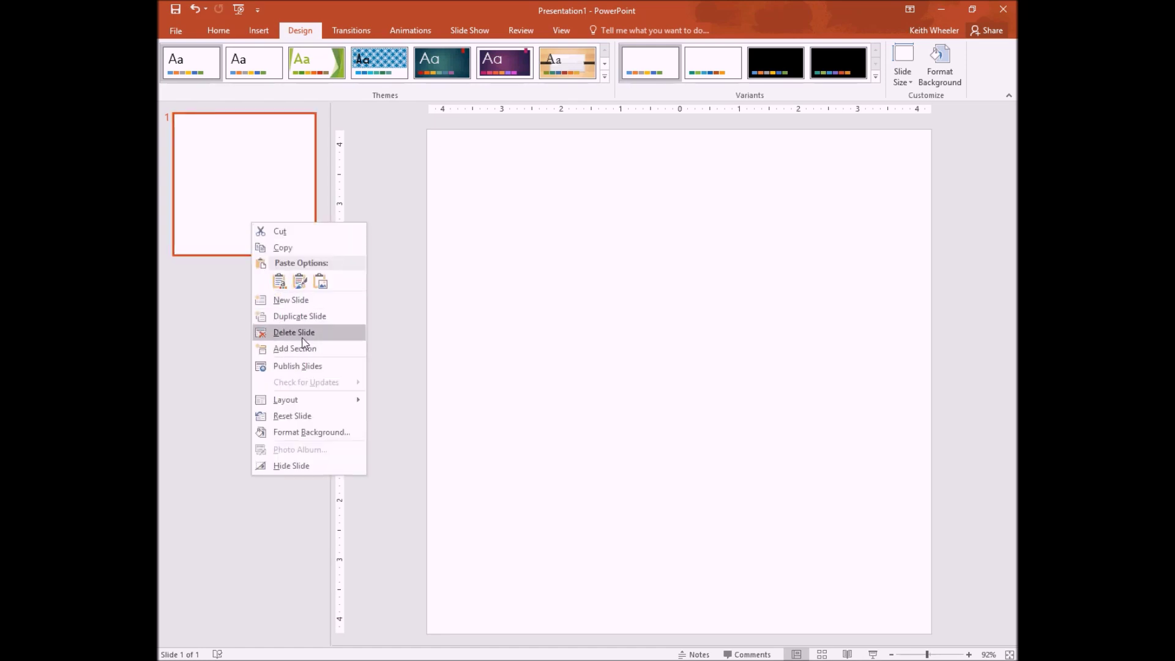
{"action": "left_click", "coordinate": [318, 304]}
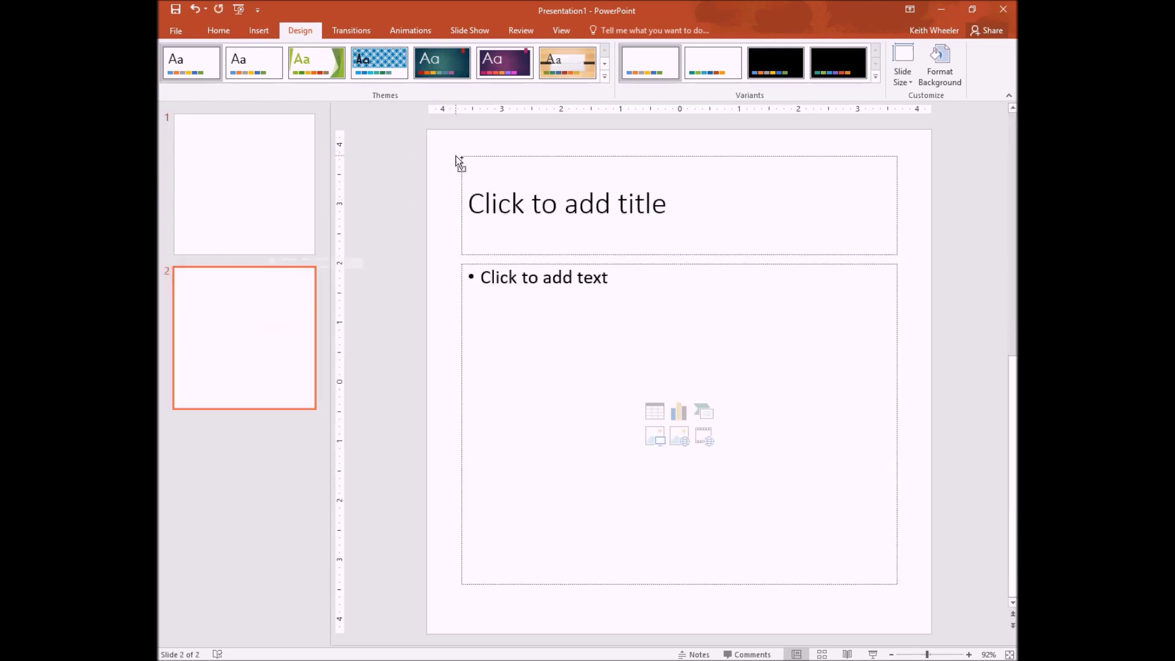
{"action": "key", "text": "ctrl+a"}
{"action": "key", "text": "Delete"}
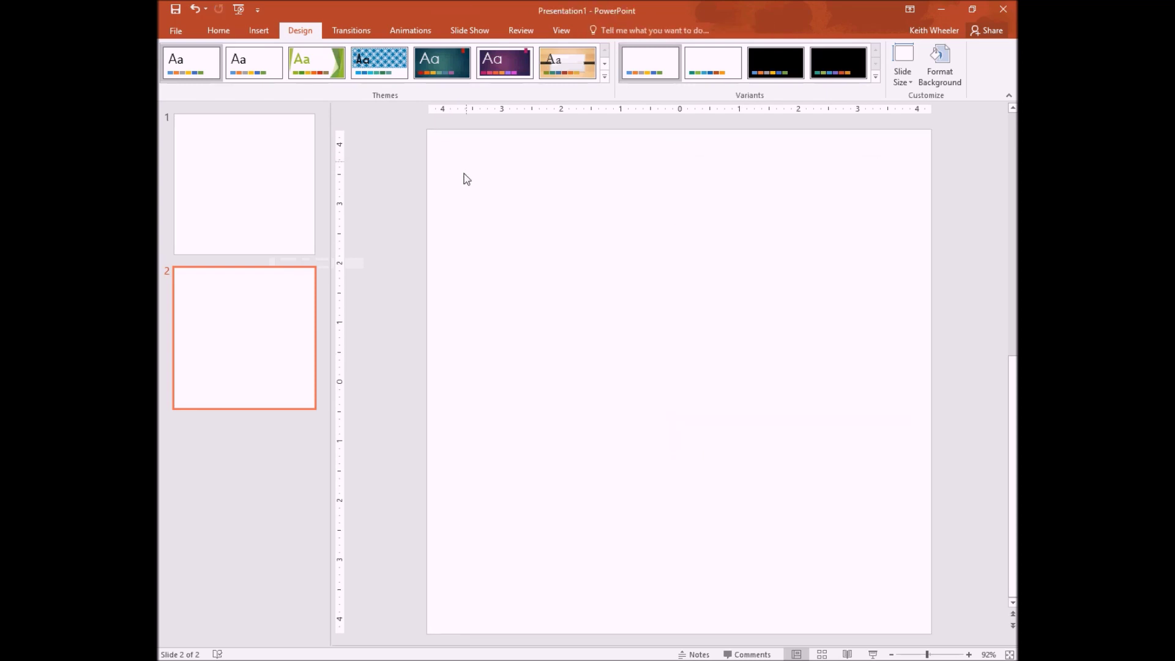
Add a third slide and delete all of its placeholders
{"action": "right_click", "coordinate": [210, 384]}
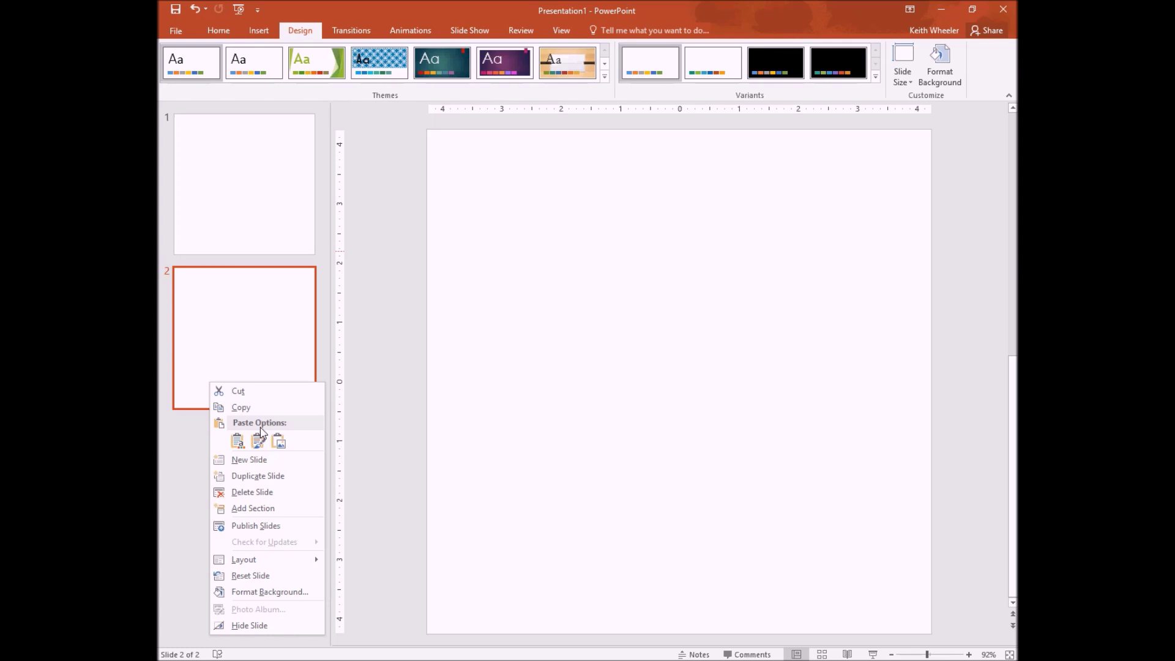
{"action": "left_click", "coordinate": [277, 460]}
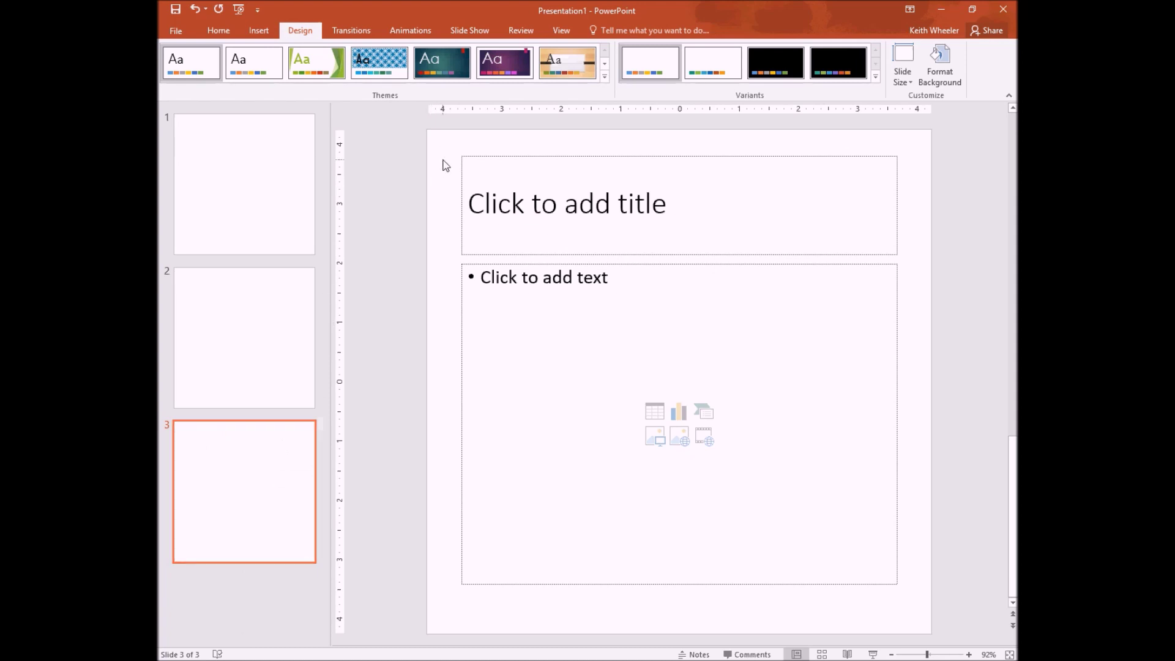
{"action": "key", "text": "ctrl+a"}
{"action": "key", "text": "Delete"}
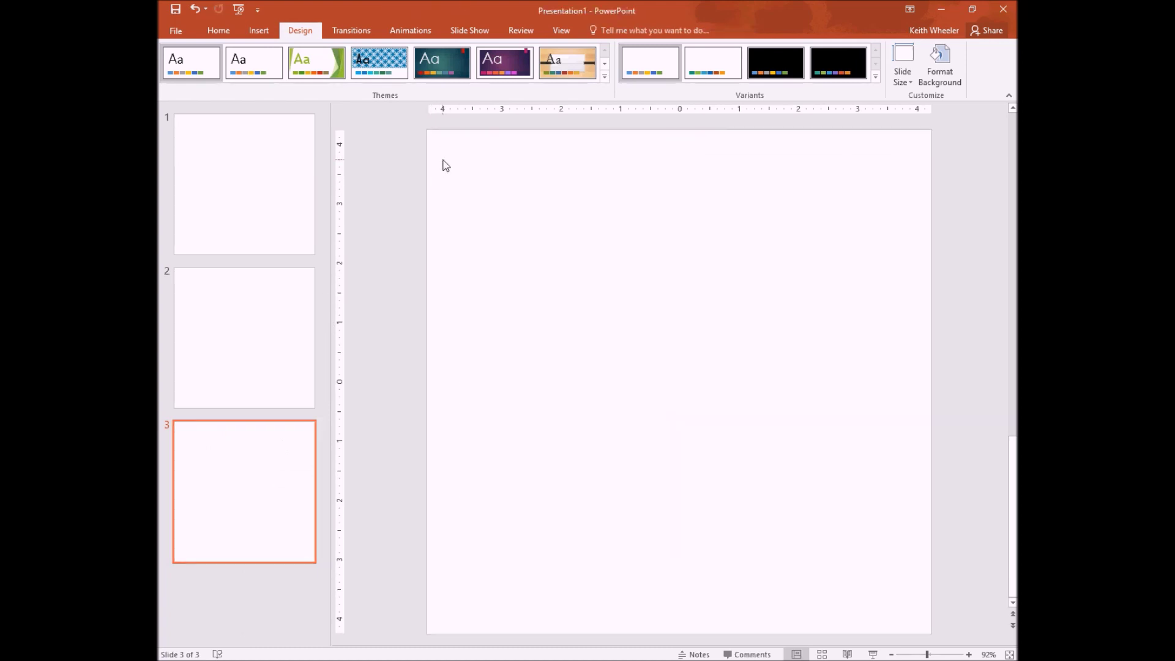
{"action": "right_click", "coordinate": [258, 473]}
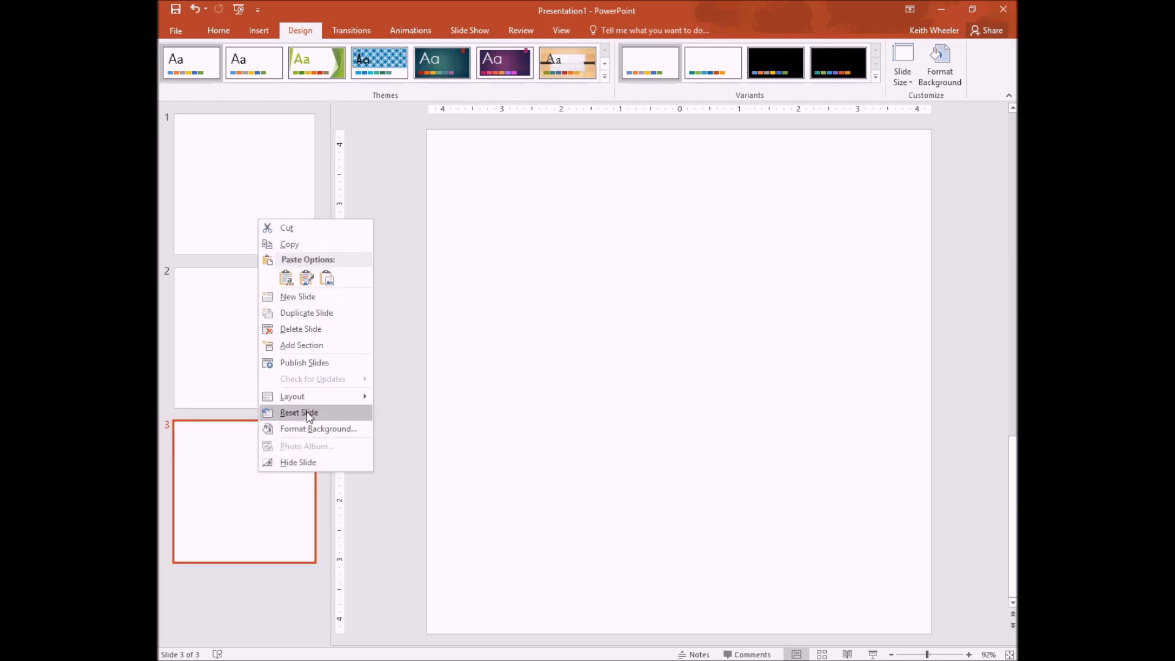
Add slides 4 and 5 and delete all placeholders from both
{"action": "key", "text": "Escape"}
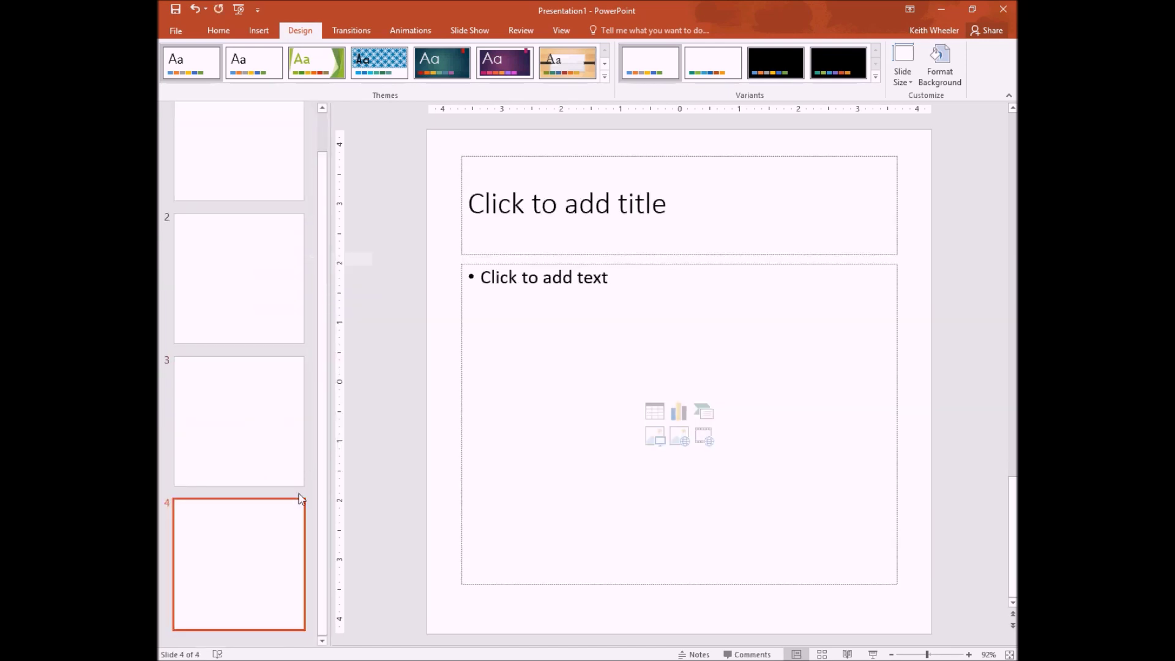
{"action": "right_click", "coordinate": [267, 550]}
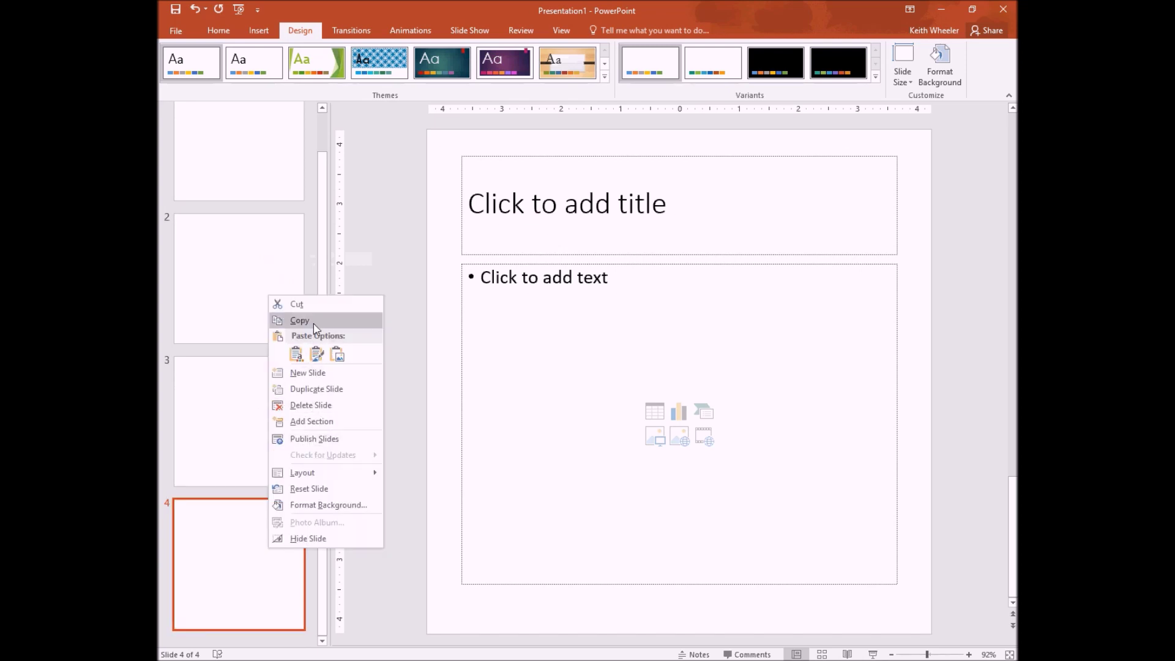
{"action": "left_click", "coordinate": [309, 373]}
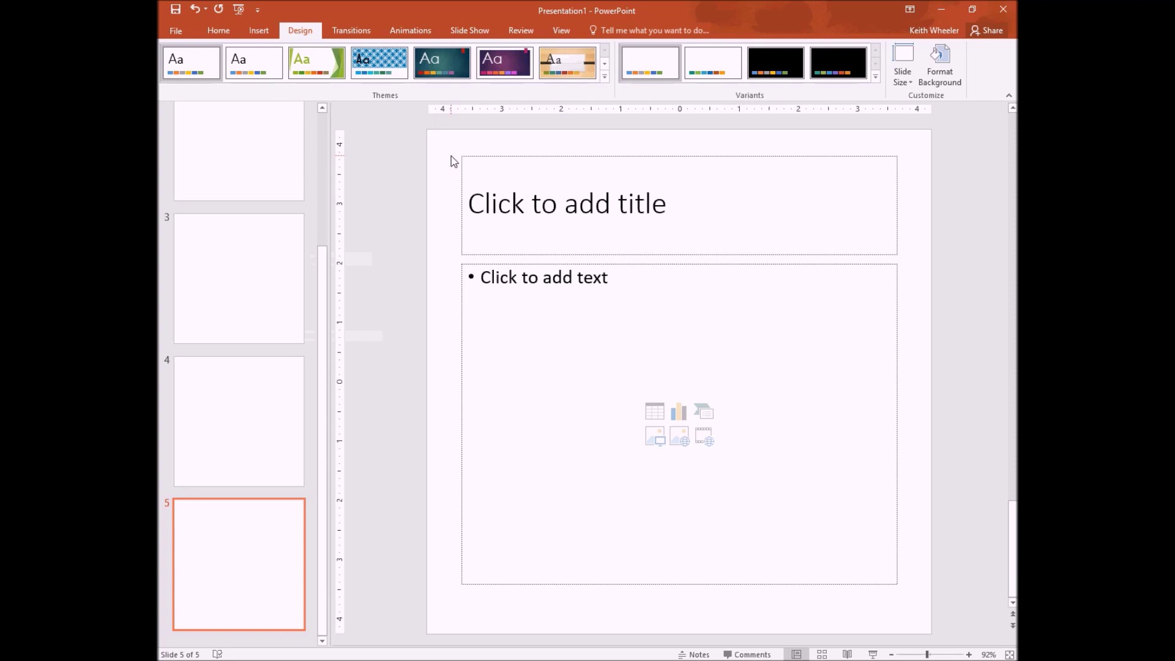
{"action": "left_click", "coordinate": [231, 454]}
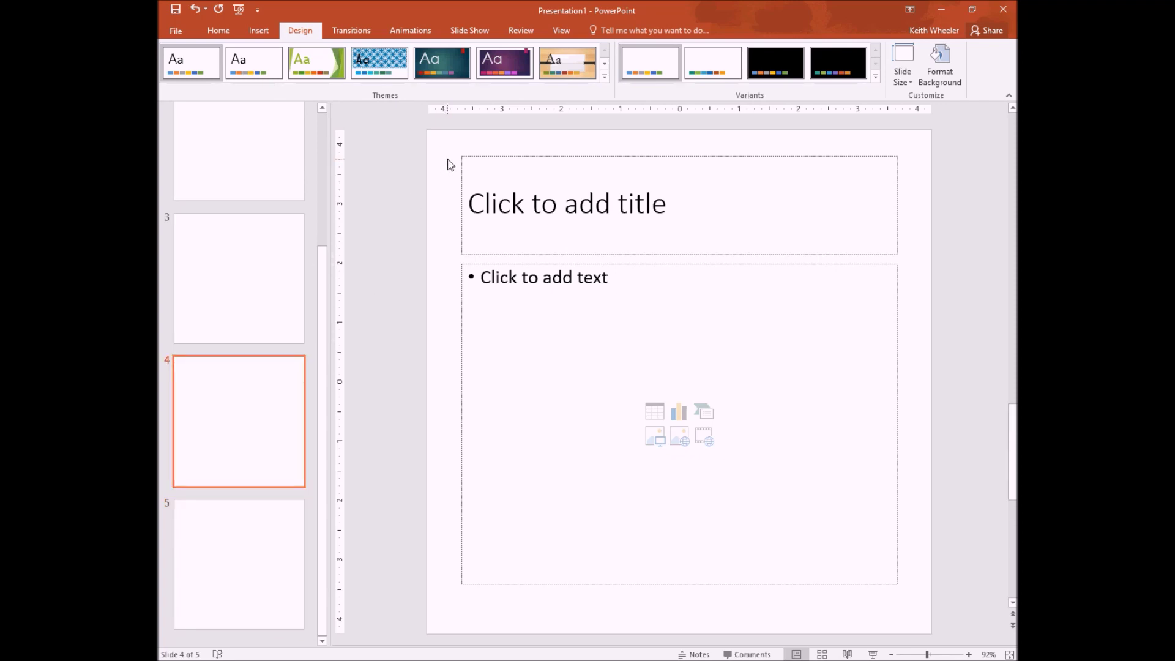
{"action": "key", "text": "ctrl+a"}
{"action": "key", "text": "Delete"}
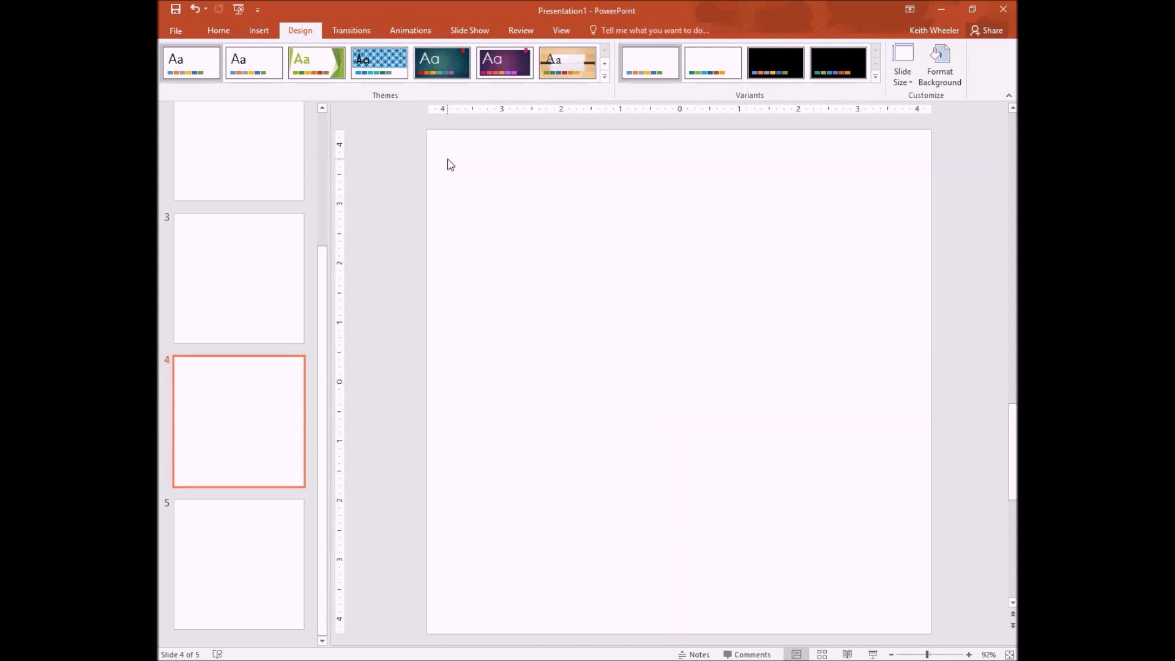
{"action": "left_click", "coordinate": [257, 550]}
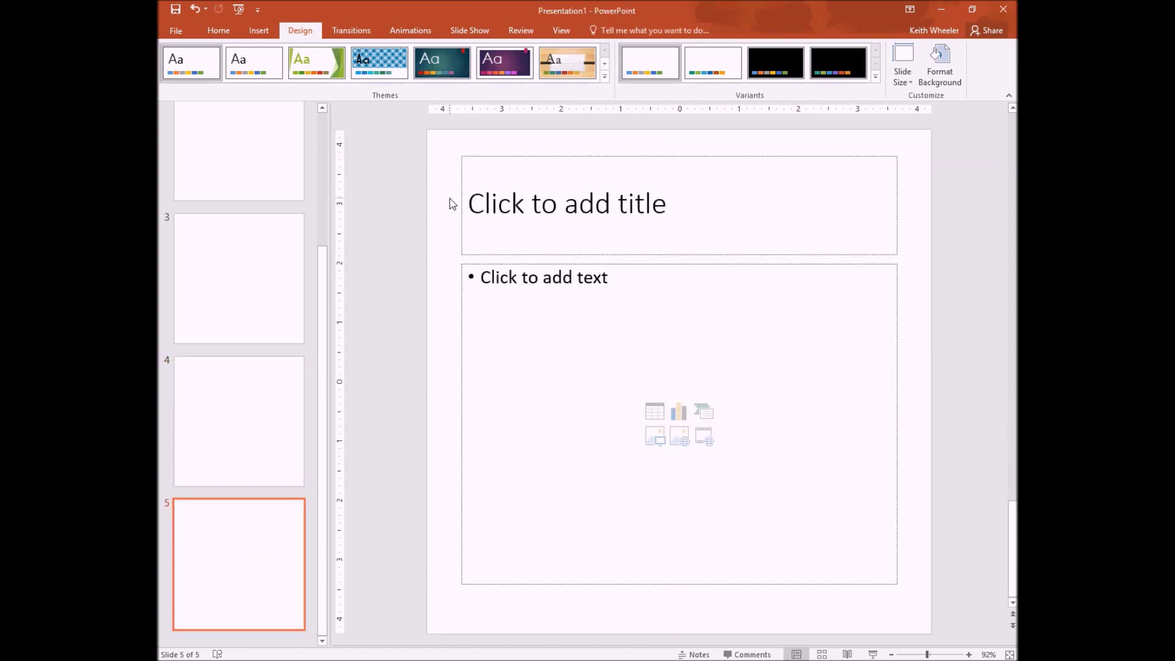
{"action": "key", "text": "ctrl+a"}
{"action": "key", "text": "Delete"}
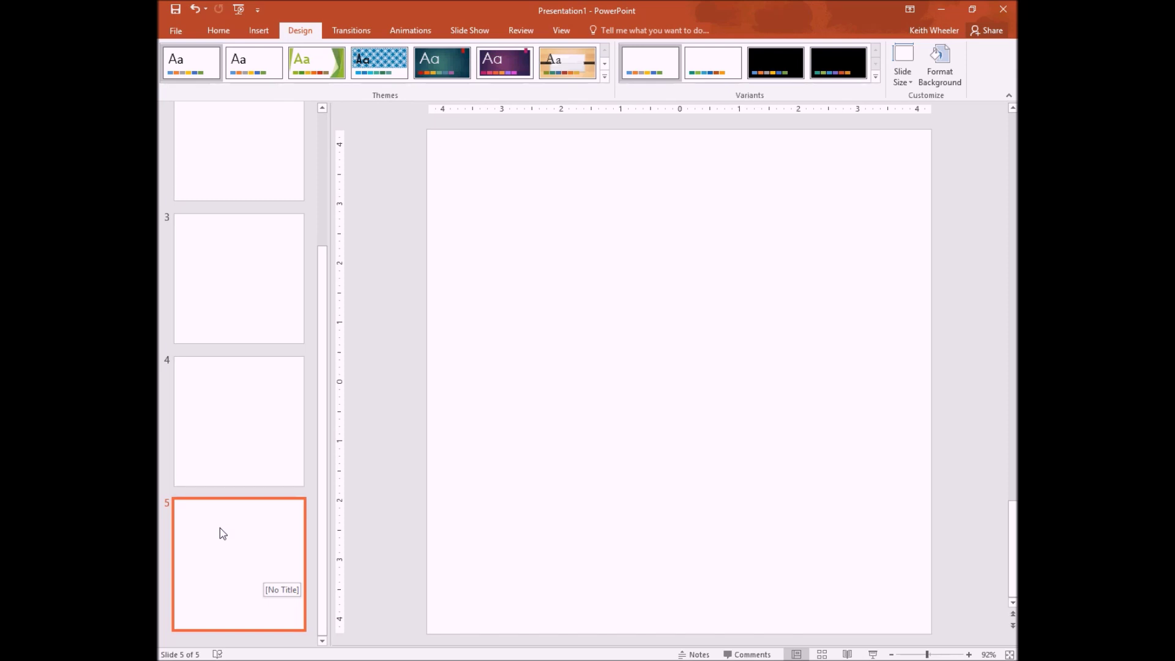
In Slide Master view, insert a new layout and delete all of its placeholders
{"action": "left_click", "coordinate": [561, 36]}
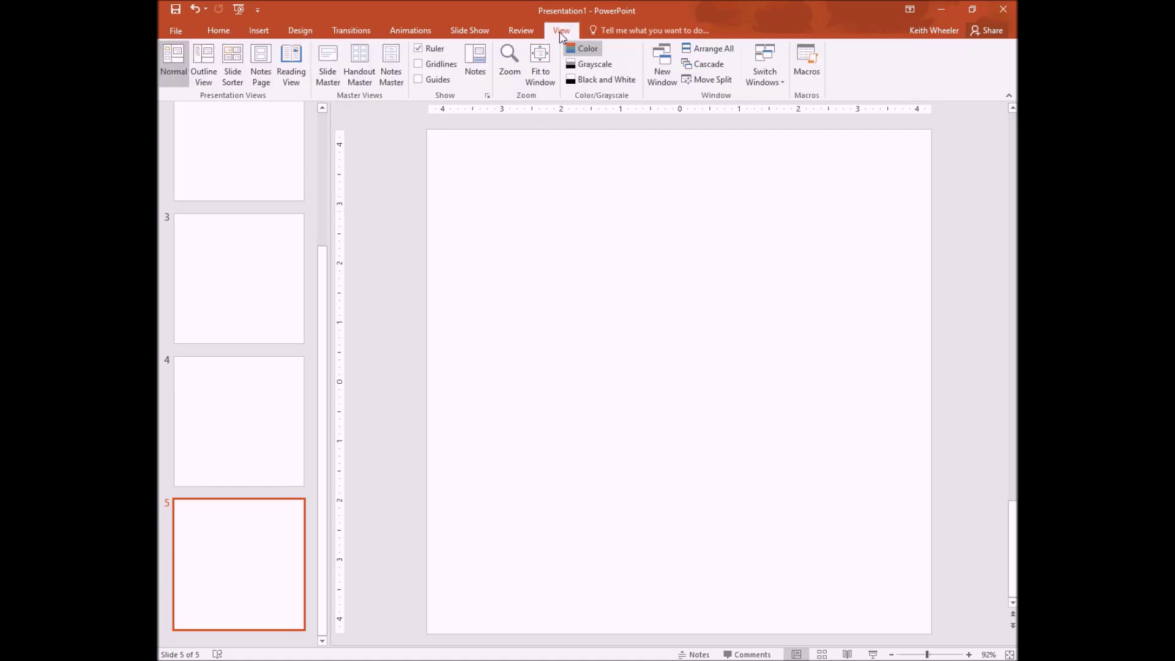
{"action": "left_click", "coordinate": [324, 69]}
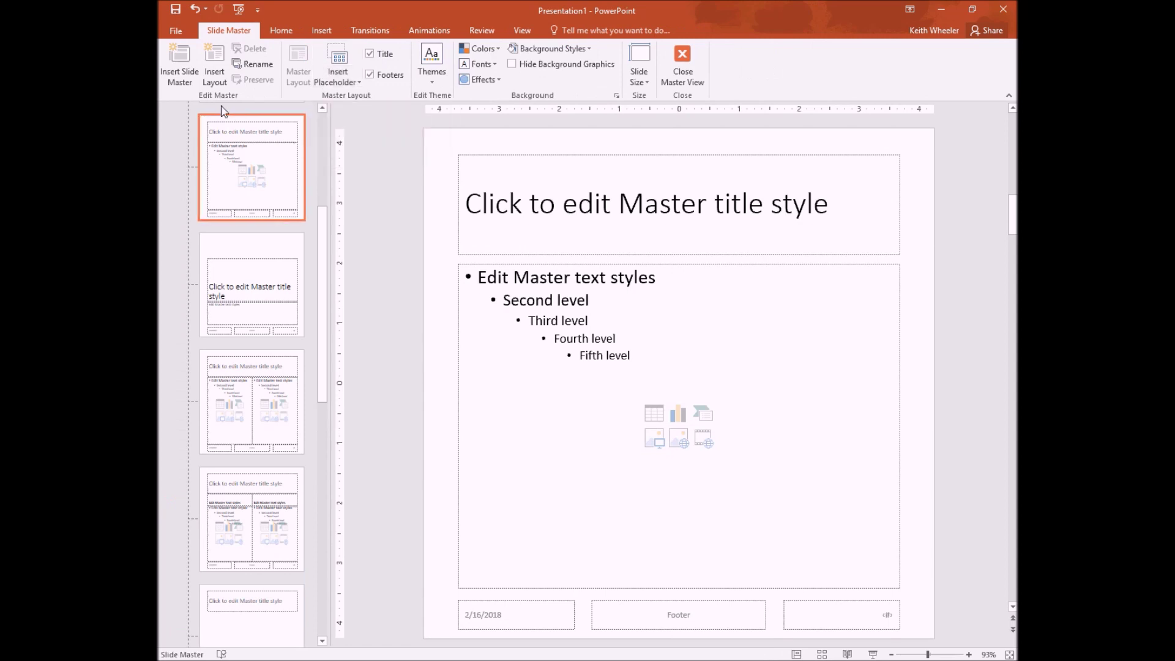
{"action": "left_click", "coordinate": [212, 73]}
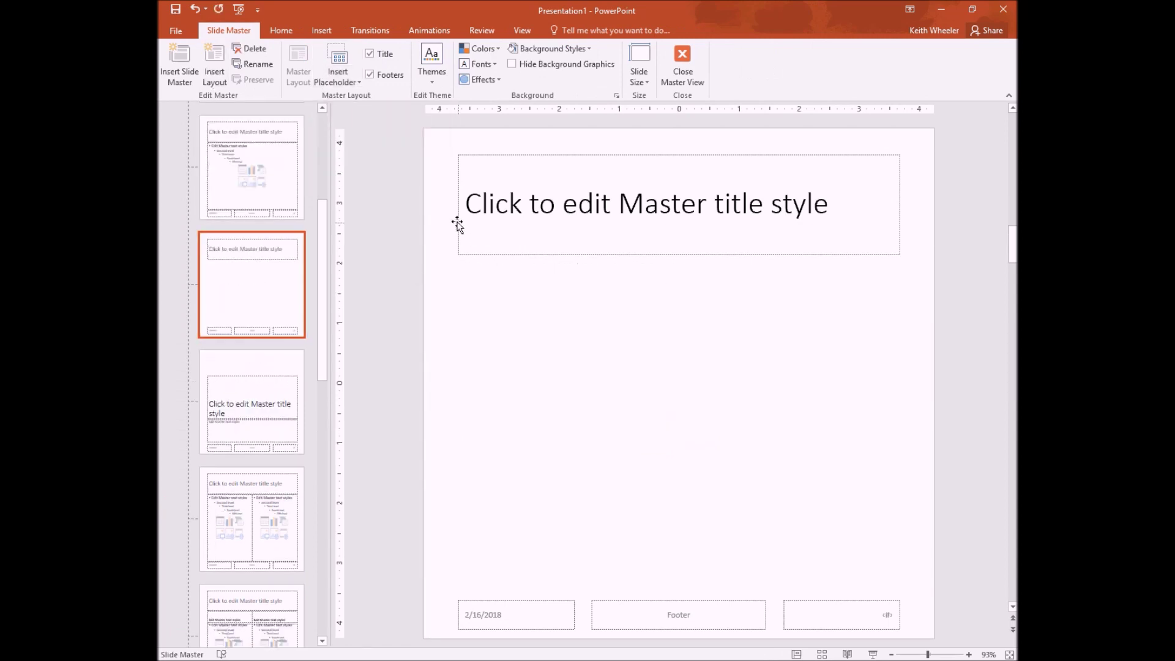
{"action": "key", "text": "ctrl+a"}
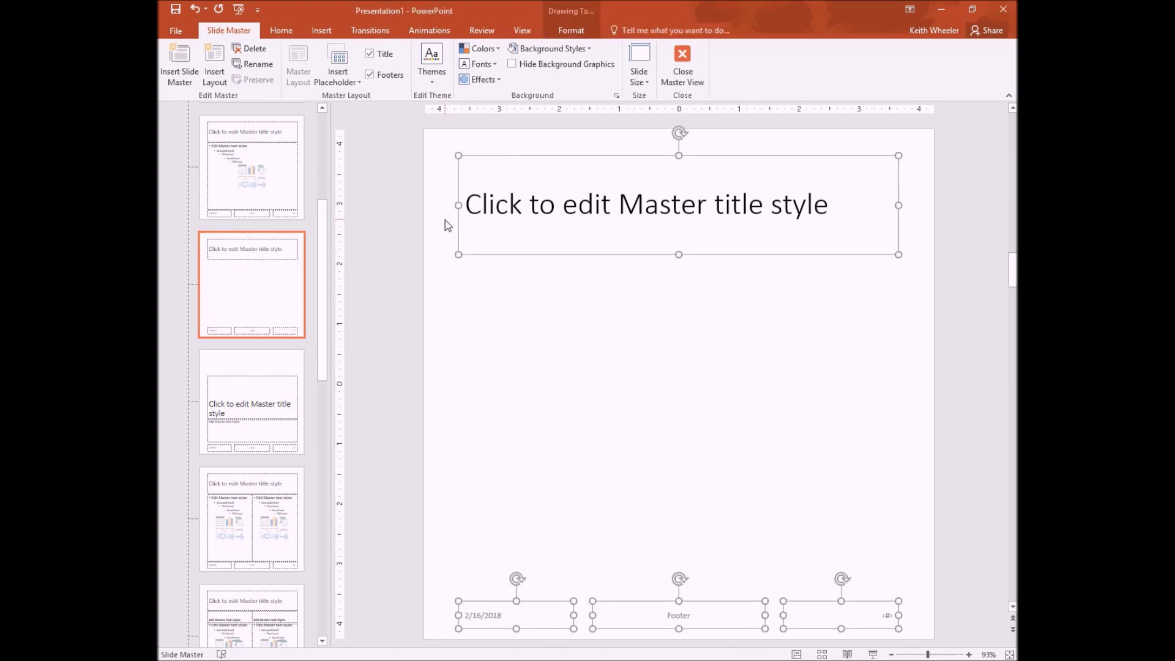
{"action": "key", "text": "Delete"}
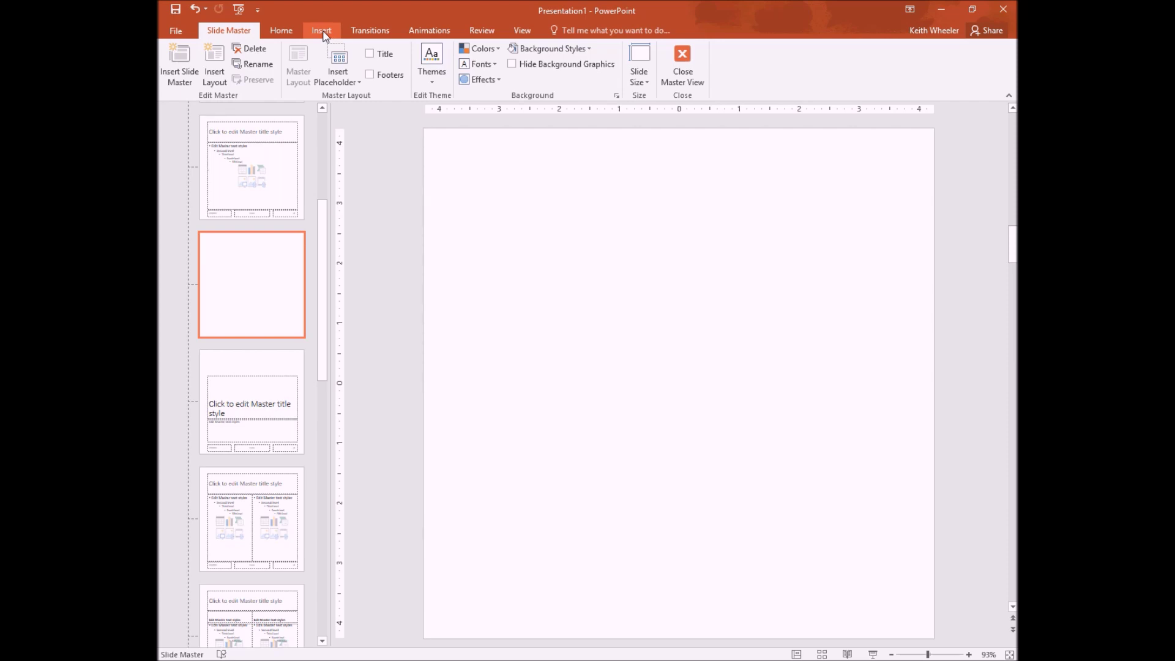
{"action": "left_click", "coordinate": [323, 31]}
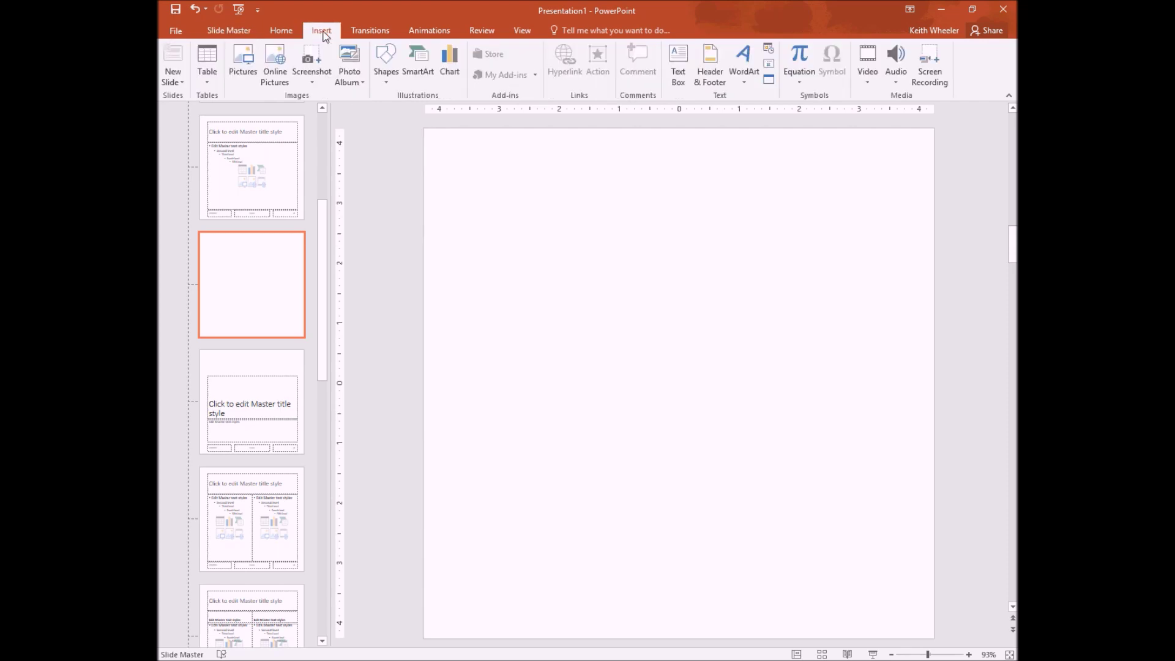
Draw a rectangle on the blank layout and open its size and position settings
{"action": "left_click", "coordinate": [384, 68]}
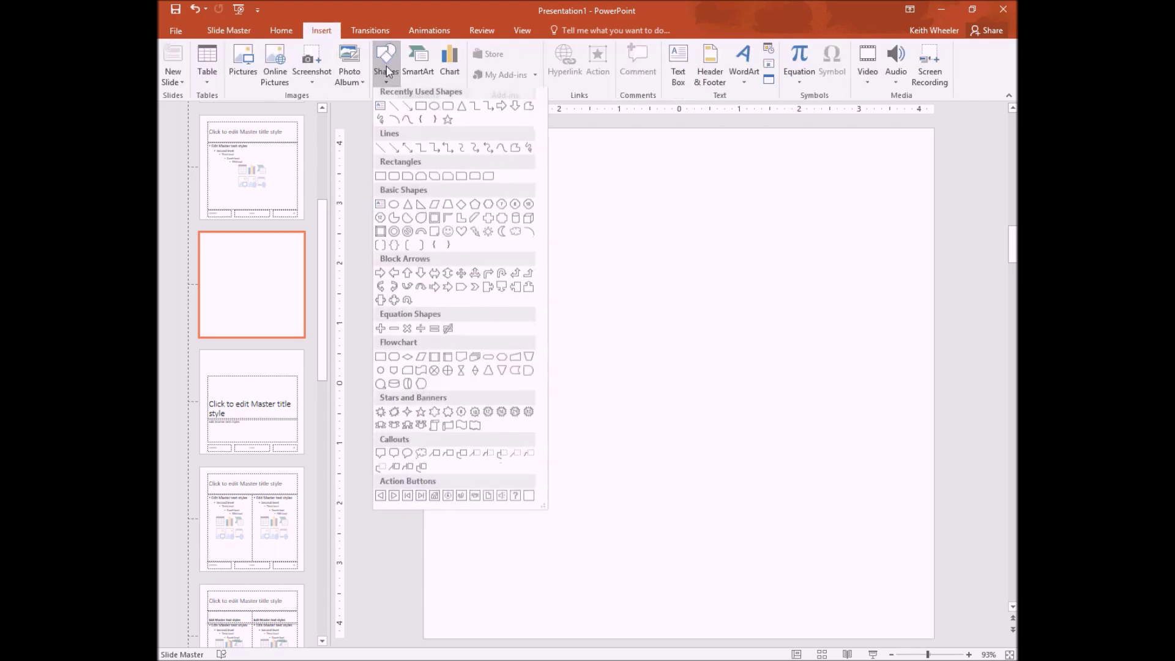
{"action": "left_click", "coordinate": [421, 110]}
{"action": "left_click_drag", "start_coordinate": [463, 186], "coordinate": [665, 347]}
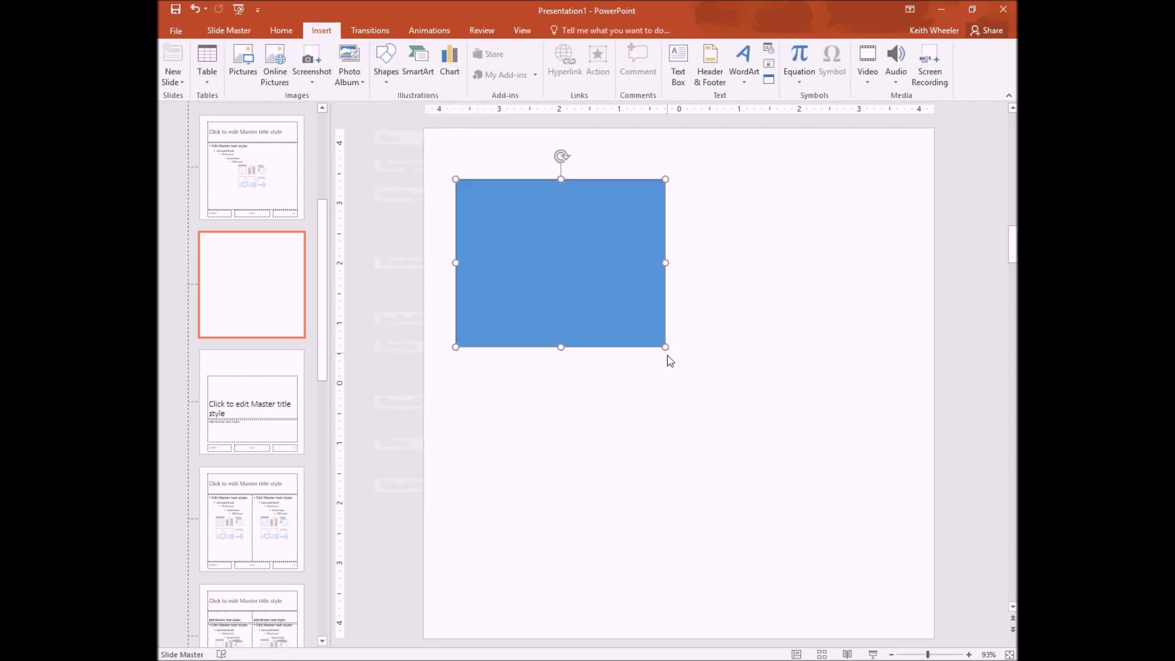
{"action": "right_click", "coordinate": [556, 284]}
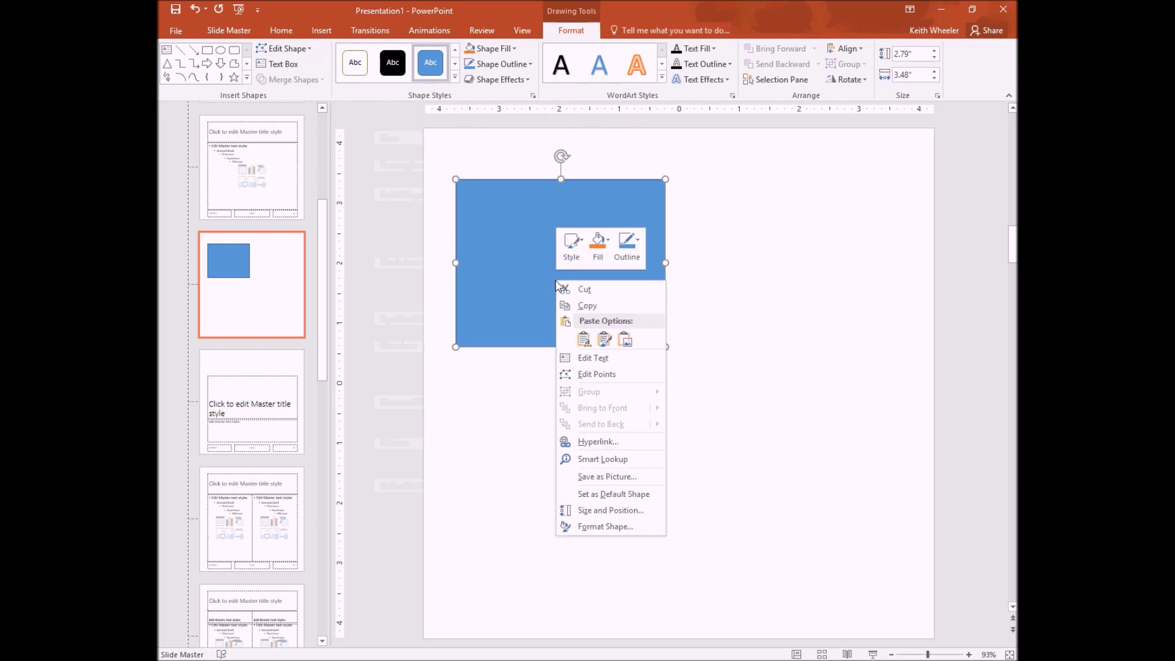
{"action": "left_click", "coordinate": [630, 513]}
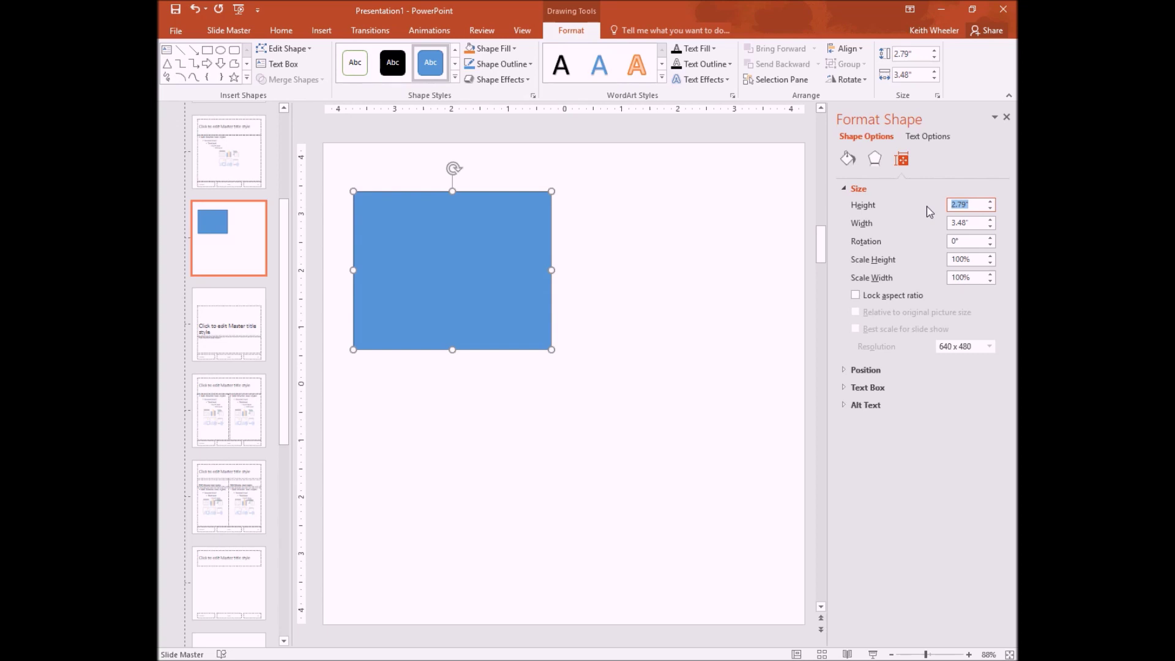
Resize the rectangle to 8 × 8 inches and centre it on the slide
{"action": "type", "text": "8"}
{"action": "left_click", "coordinate": [980, 224]}
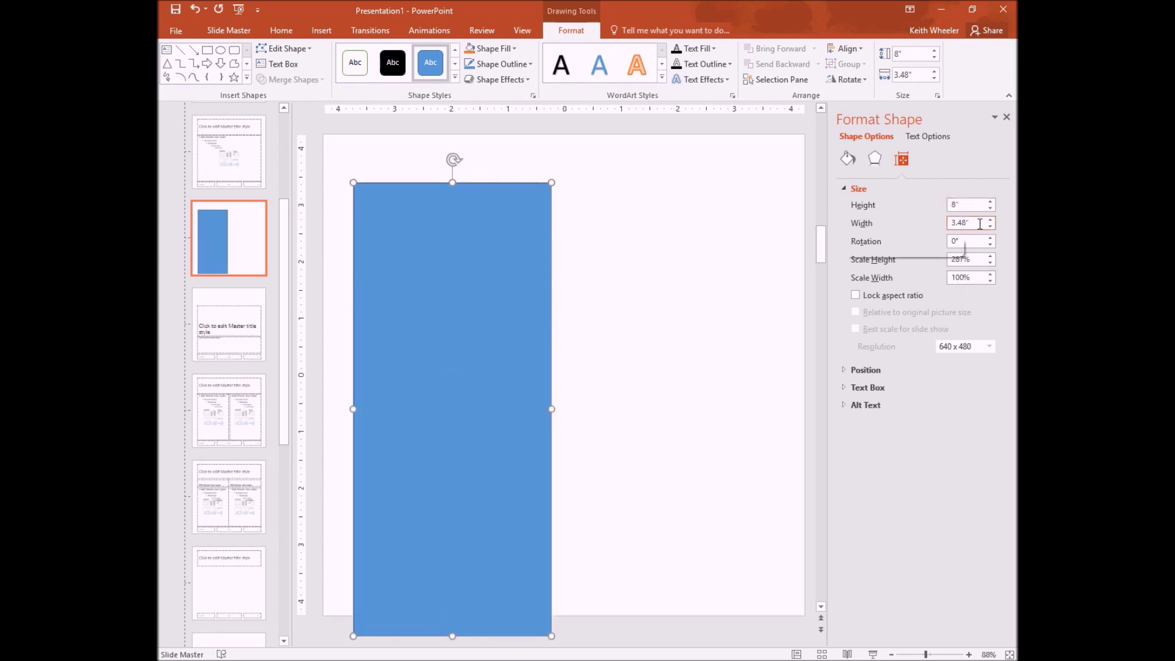
{"action": "double_click", "coordinate": [980, 224]}
{"action": "type", "text": "8"}
{"action": "left_click", "coordinate": [466, 311]}
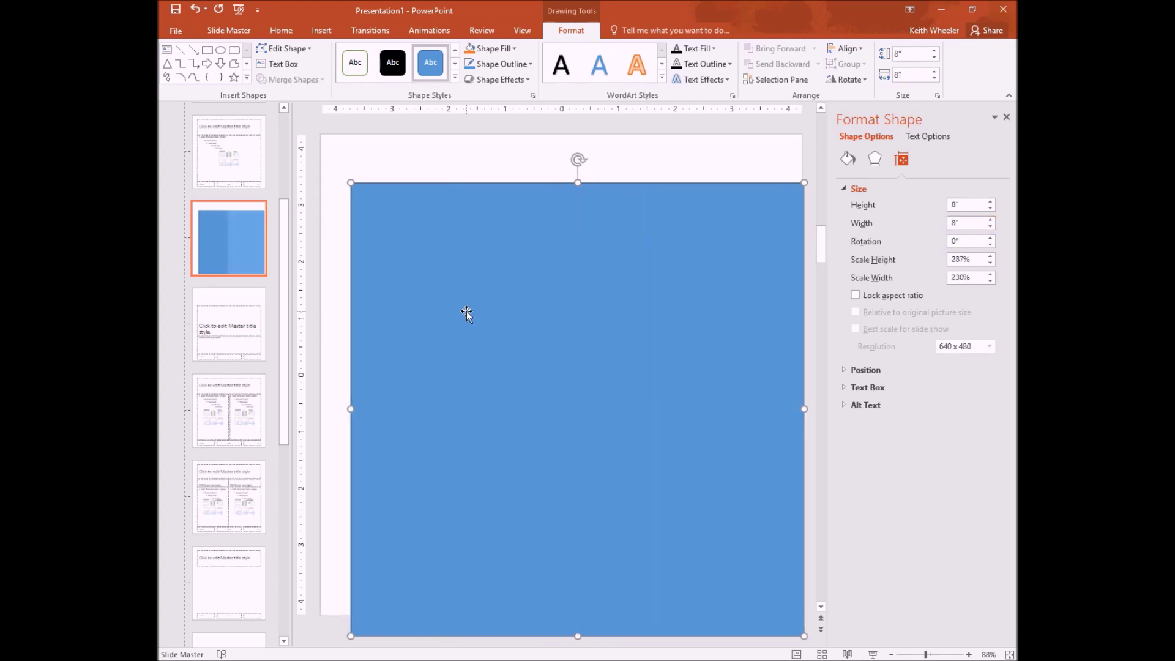
{"action": "left_click_drag", "start_coordinate": [544, 318], "coordinate": [552, 292]}
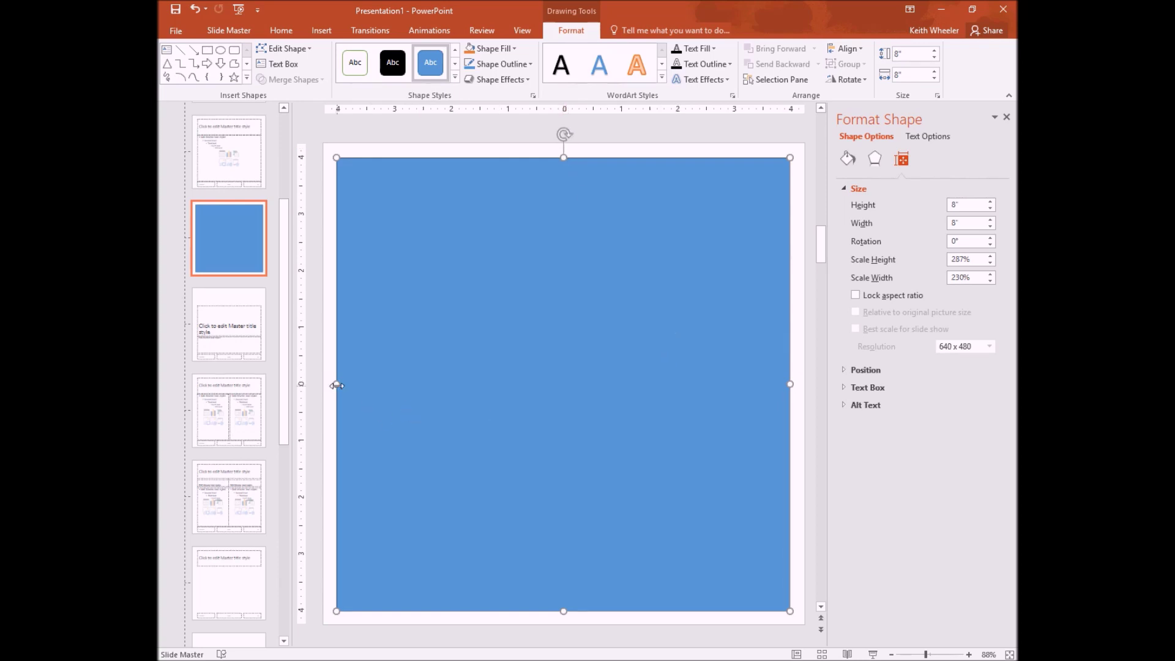
{"action": "right_click", "coordinate": [569, 372]}
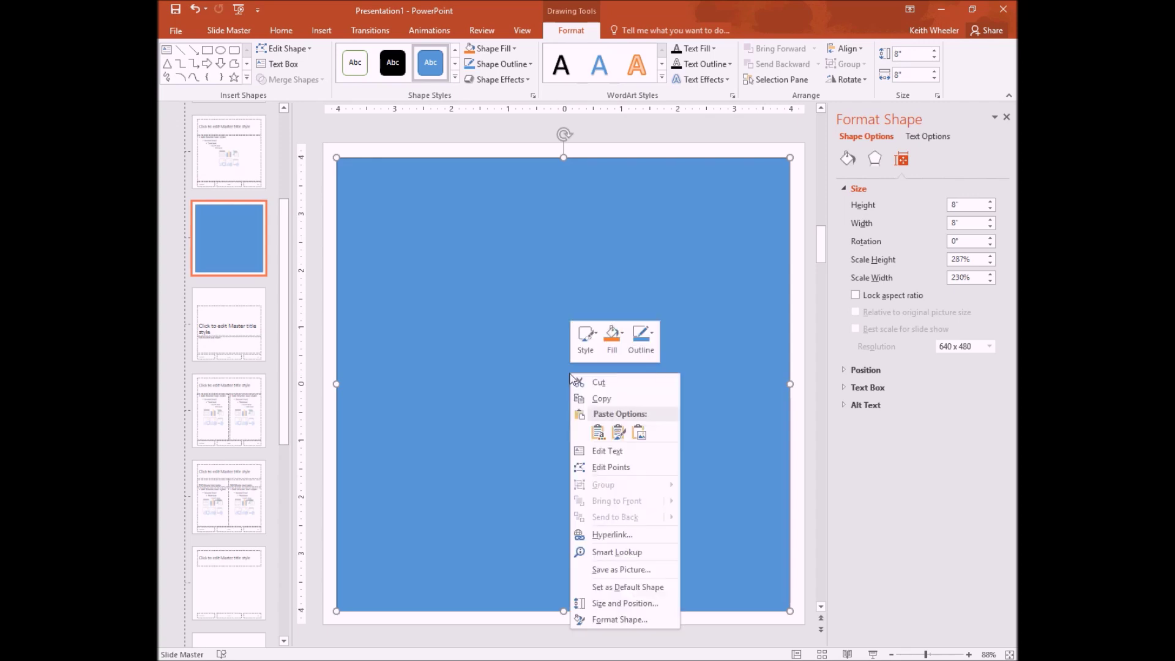
Set the 8-inch square to No Fill so only its outline remains
{"action": "left_click", "coordinate": [612, 355]}
{"action": "left_click", "coordinate": [637, 475]}
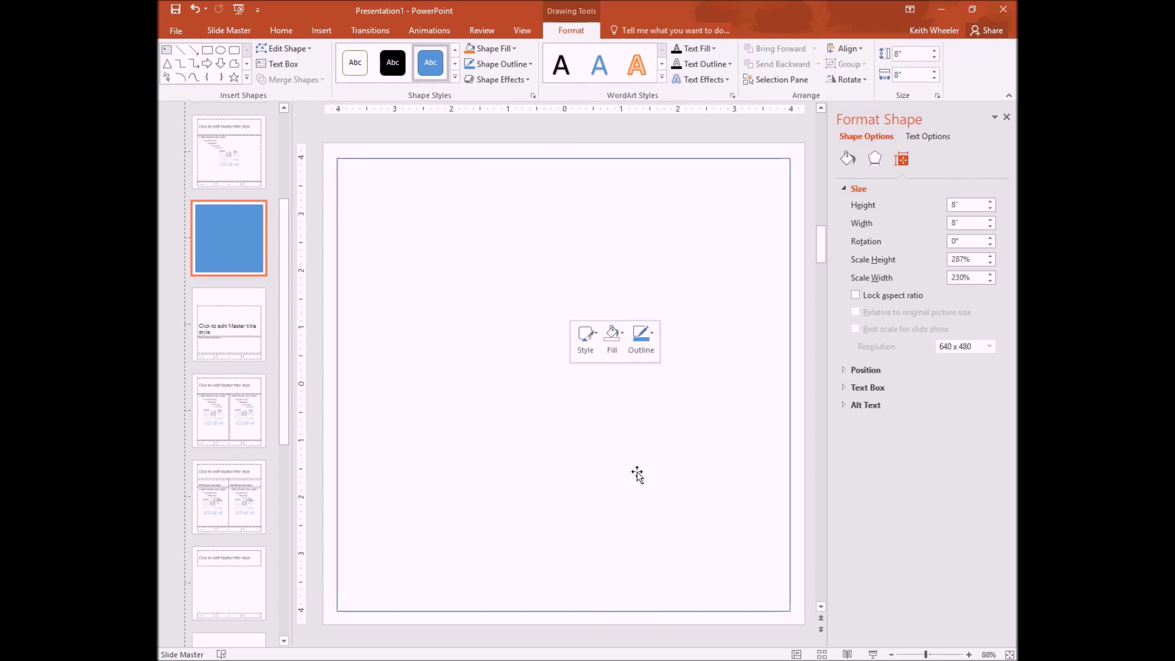
{"action": "left_click", "coordinate": [450, 378]}
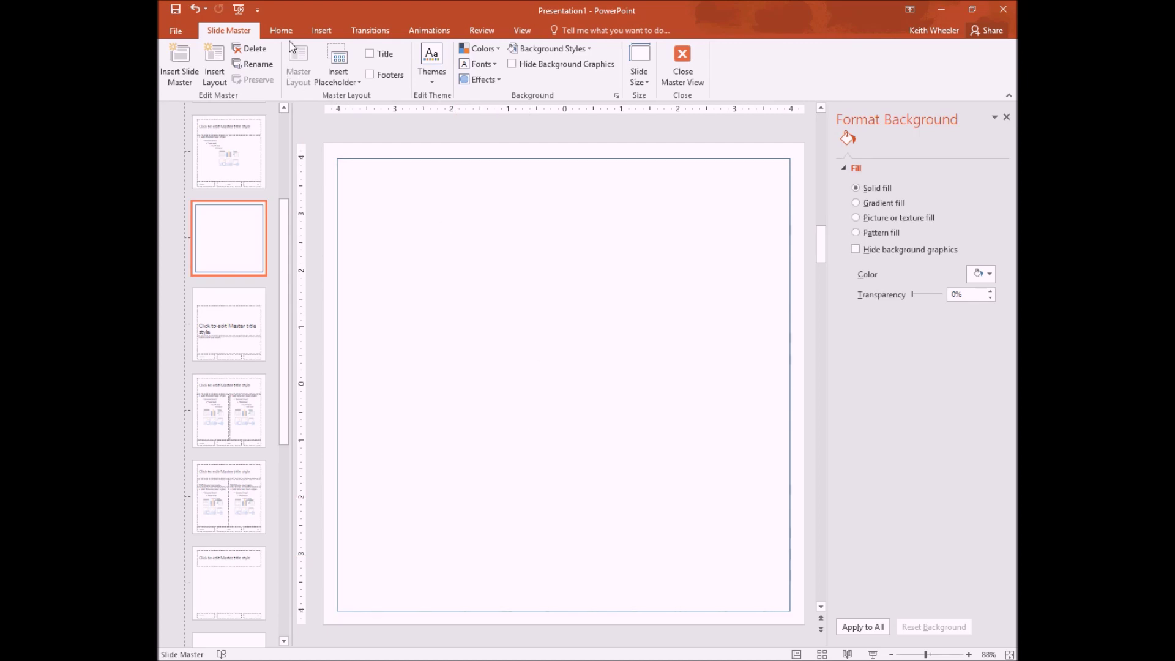
{"action": "left_click", "coordinate": [322, 35]}
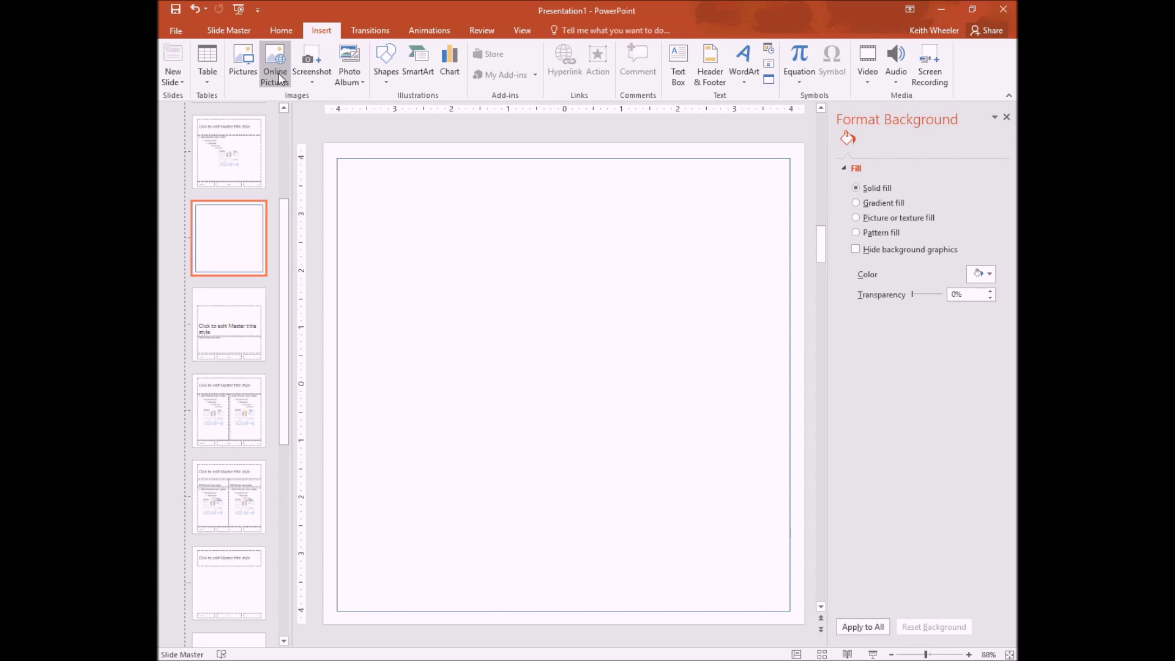
{"action": "left_click", "coordinate": [383, 78]}
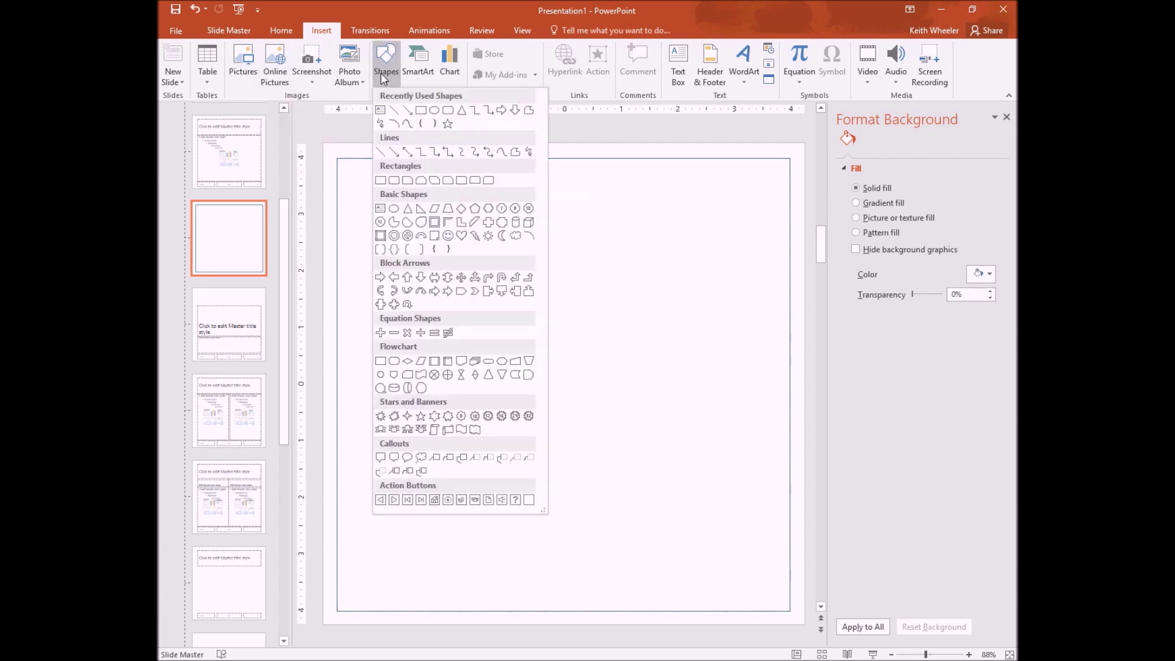
Draw a rectangle across the top band with no fill and a green outline
{"action": "left_click", "coordinate": [420, 113]}
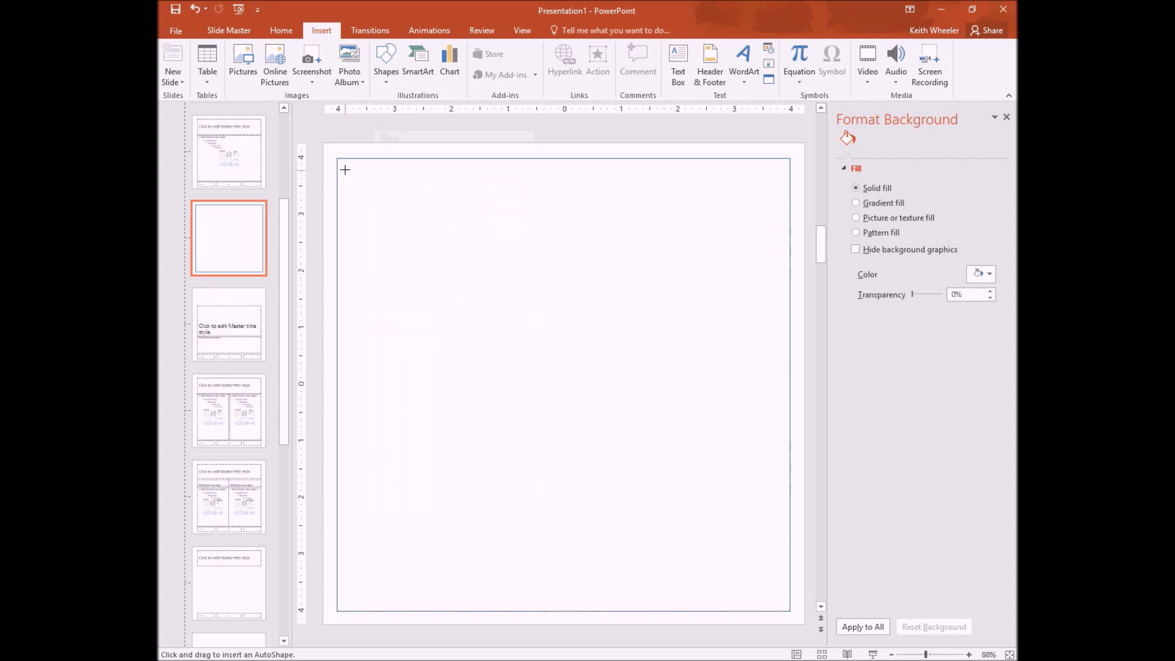
{"action": "mouse_move", "coordinate": [338, 159]}
{"action": "left_mouse_down"}
{"action": "mouse_move", "coordinate": [380, 208]}
{"action": "mouse_move", "coordinate": [659, 280]}
{"action": "mouse_move", "coordinate": [790, 259]}
{"action": "left_mouse_up"}
{"action": "right_click", "coordinate": [575, 200]}
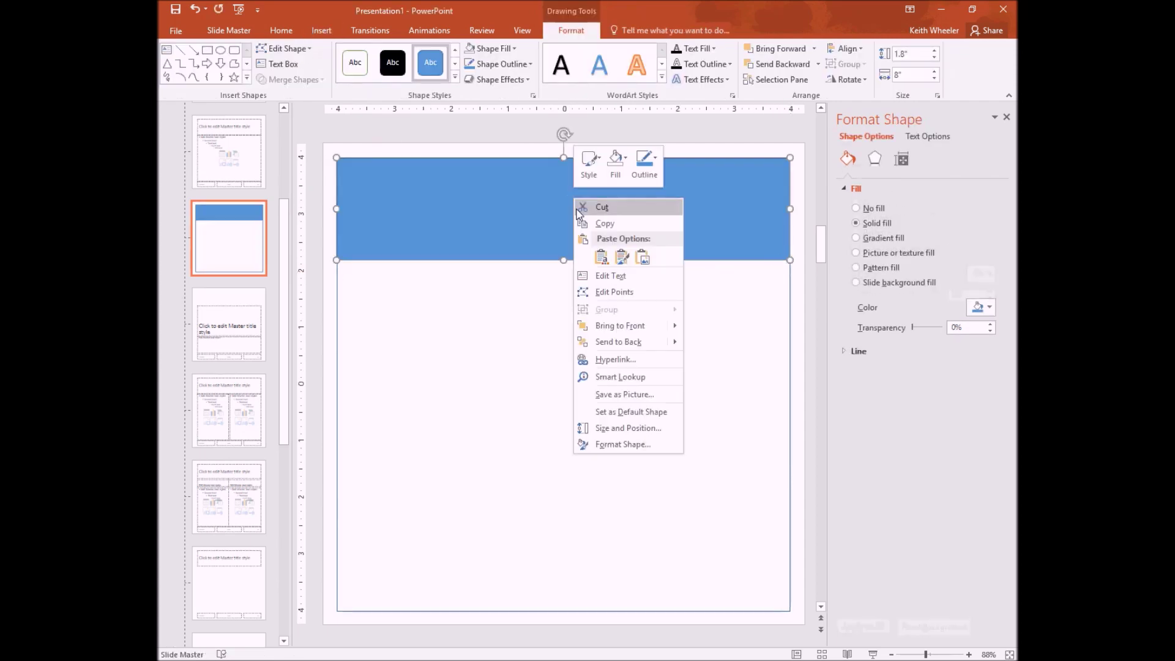
{"action": "left_click", "coordinate": [615, 162]}
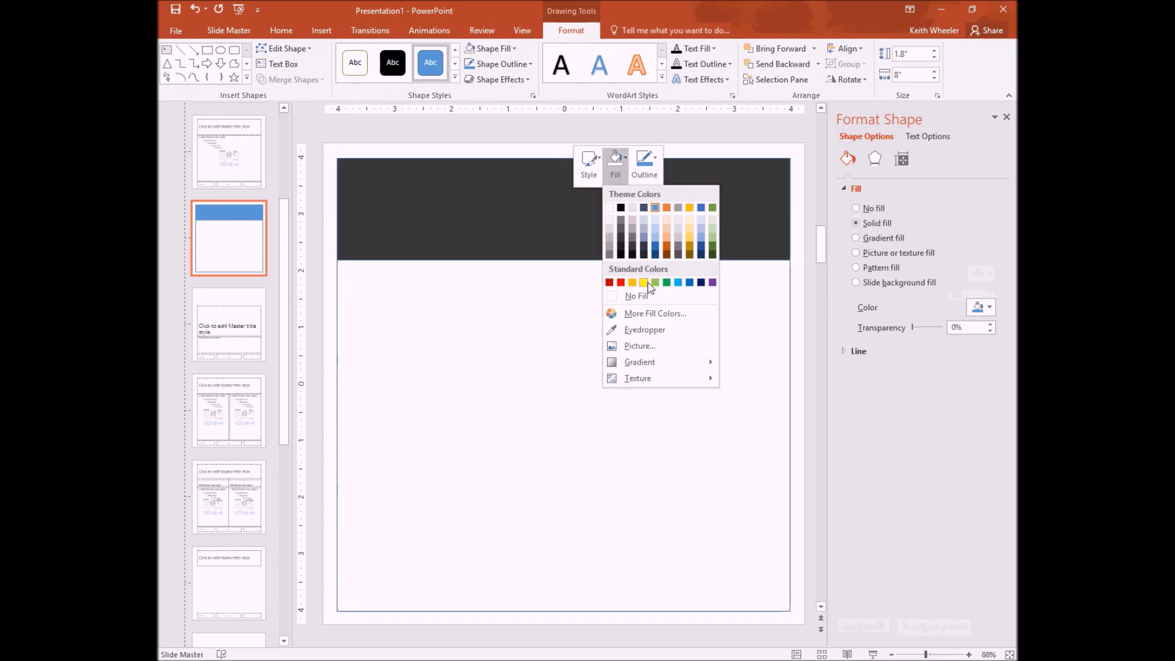
{"action": "left_click", "coordinate": [637, 295]}
{"action": "left_click", "coordinate": [643, 164]}
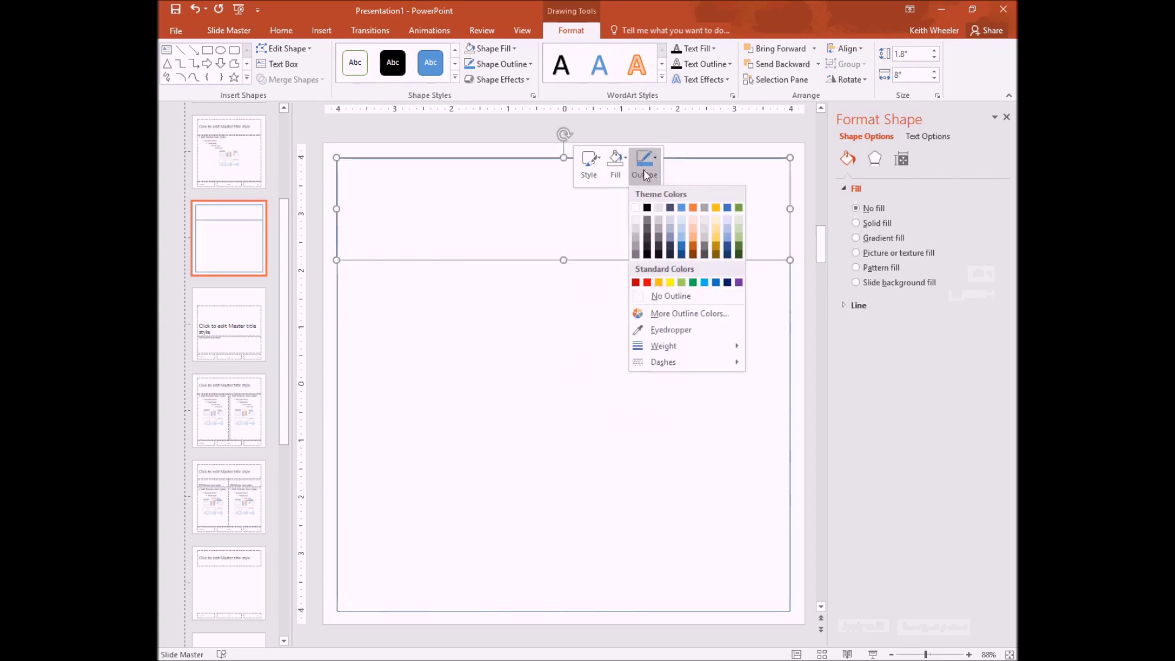
{"action": "left_click", "coordinate": [693, 282]}
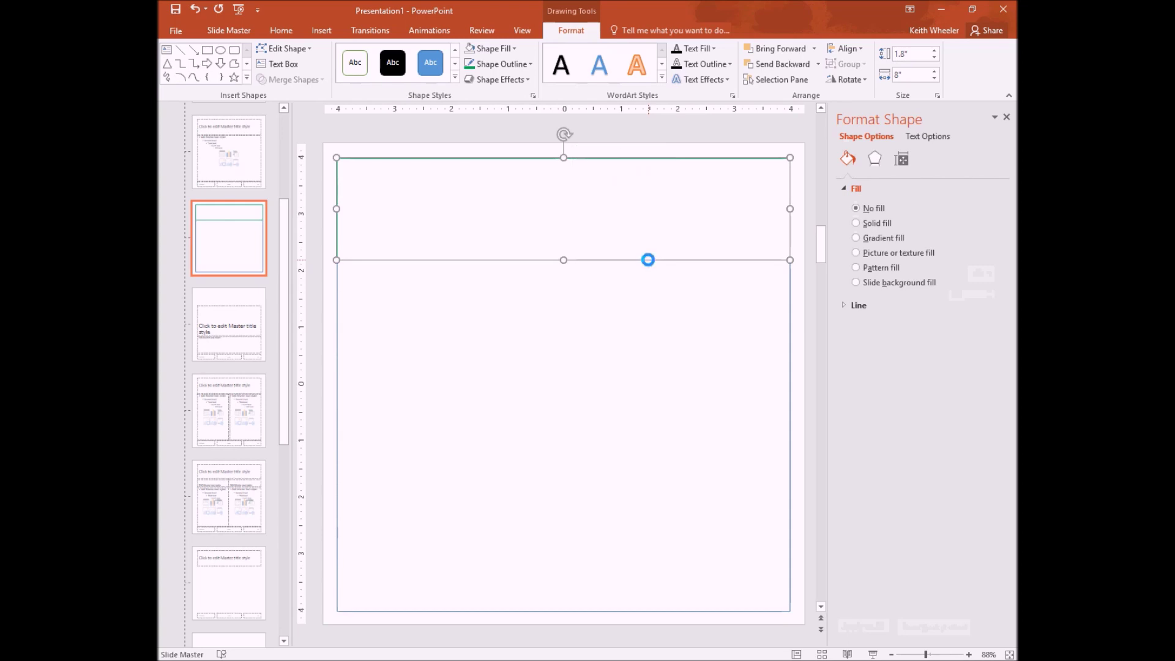
Paste a copy of the green rectangle and move it to the bottom band
{"action": "left_click", "coordinate": [525, 557]}
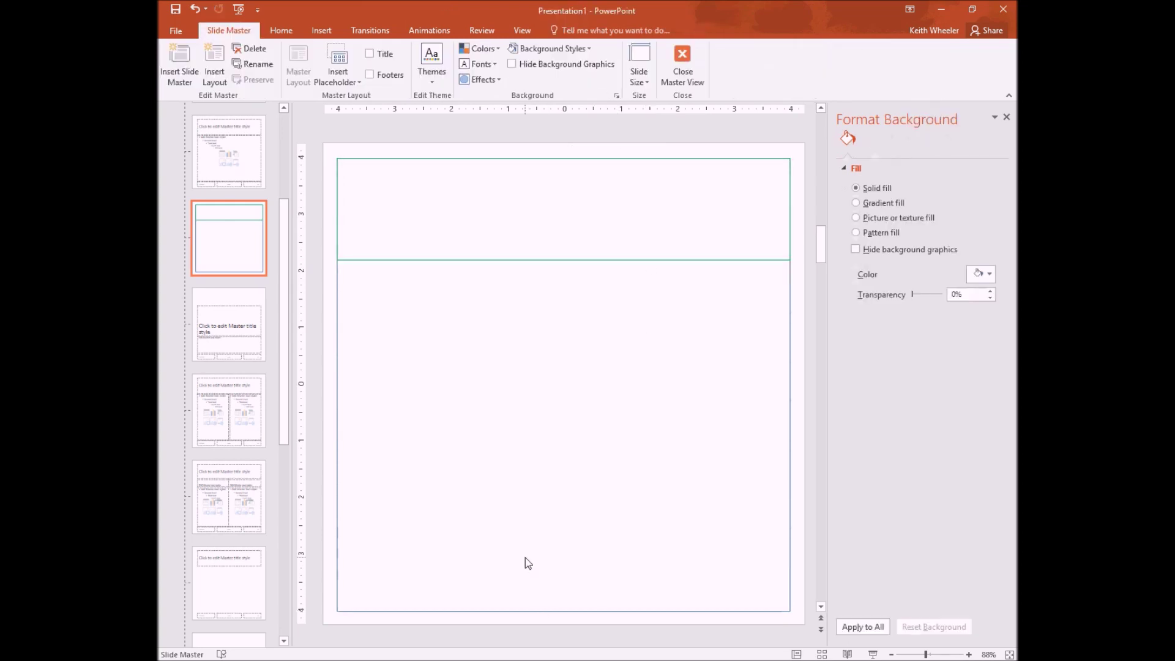
{"action": "key", "text": "ctrl+v"}
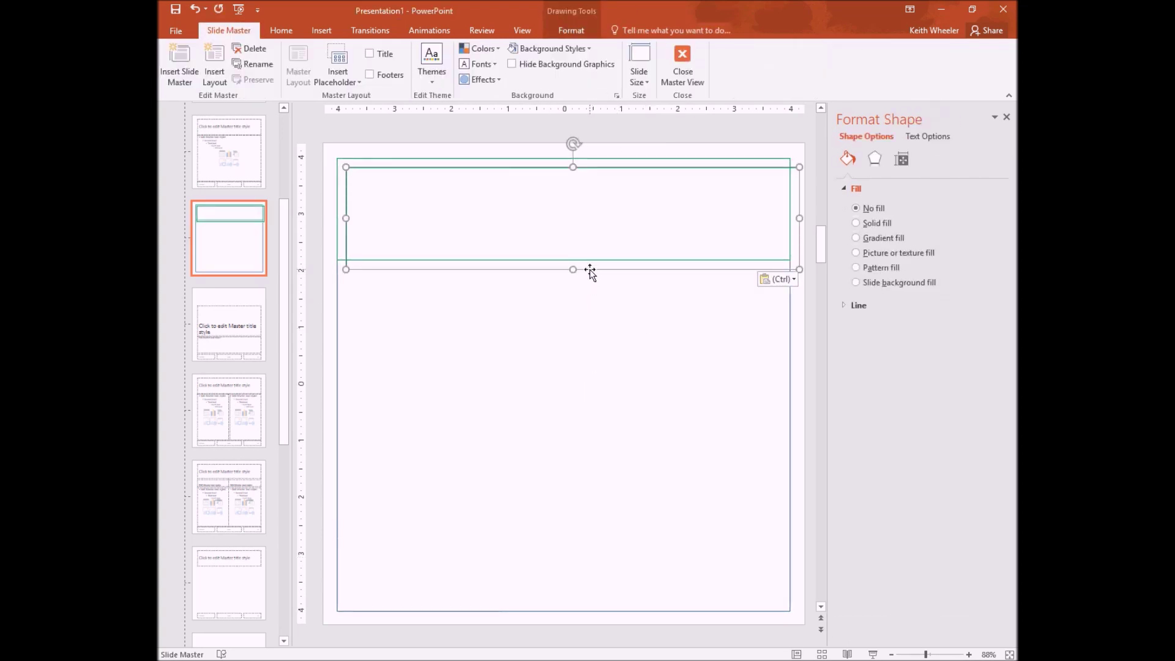
{"action": "left_click_drag", "start_coordinate": [590, 270], "coordinate": [582, 610]}
{"action": "left_click", "coordinate": [635, 396]}
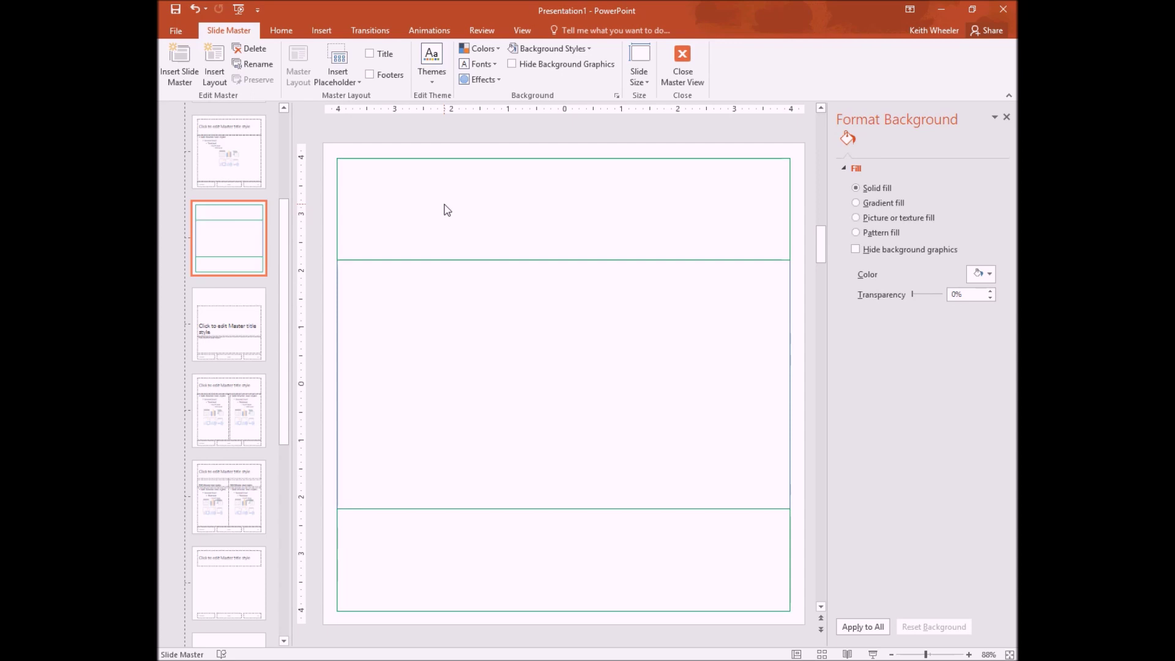
Add a text box in the top band reading 'My Buddy Knows That'
{"action": "left_click", "coordinate": [322, 31]}
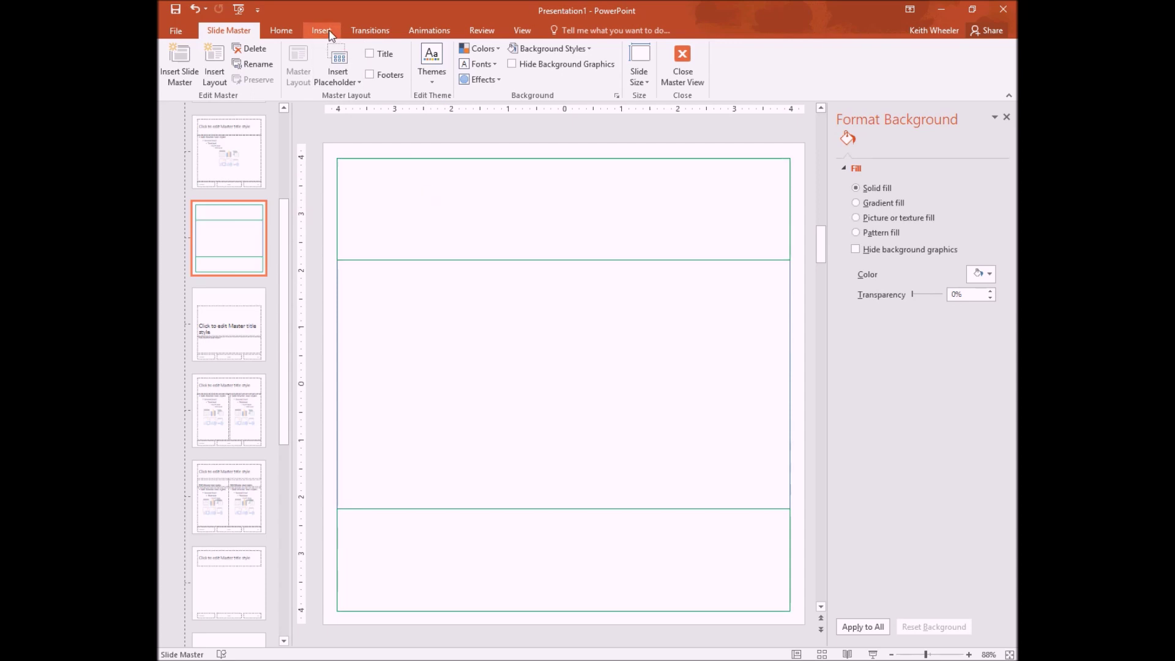
{"action": "left_click", "coordinate": [678, 63]}
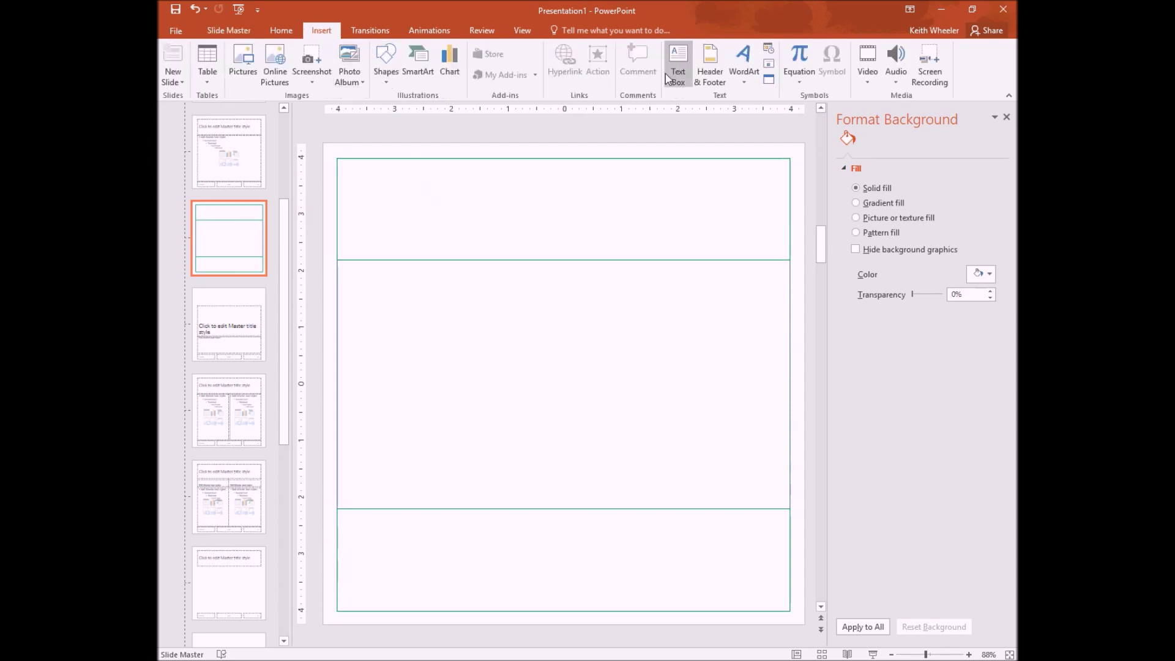
{"action": "left_click", "coordinate": [360, 210]}
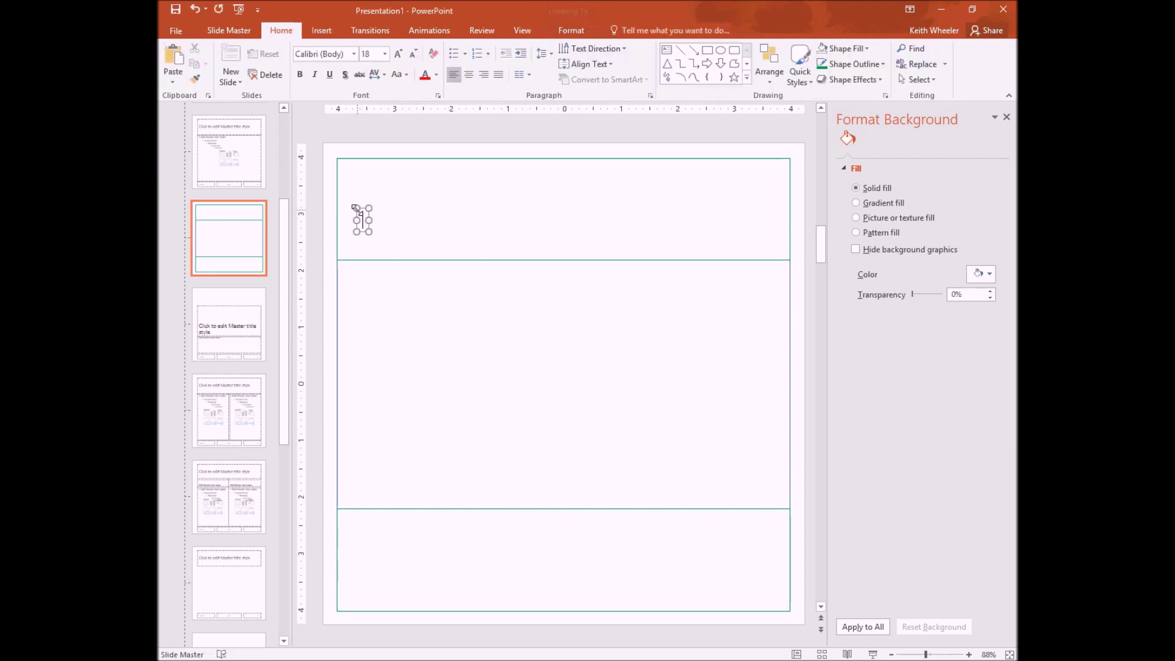
{"action": "left_click_drag", "start_coordinate": [376, 218], "coordinate": [739, 222]}
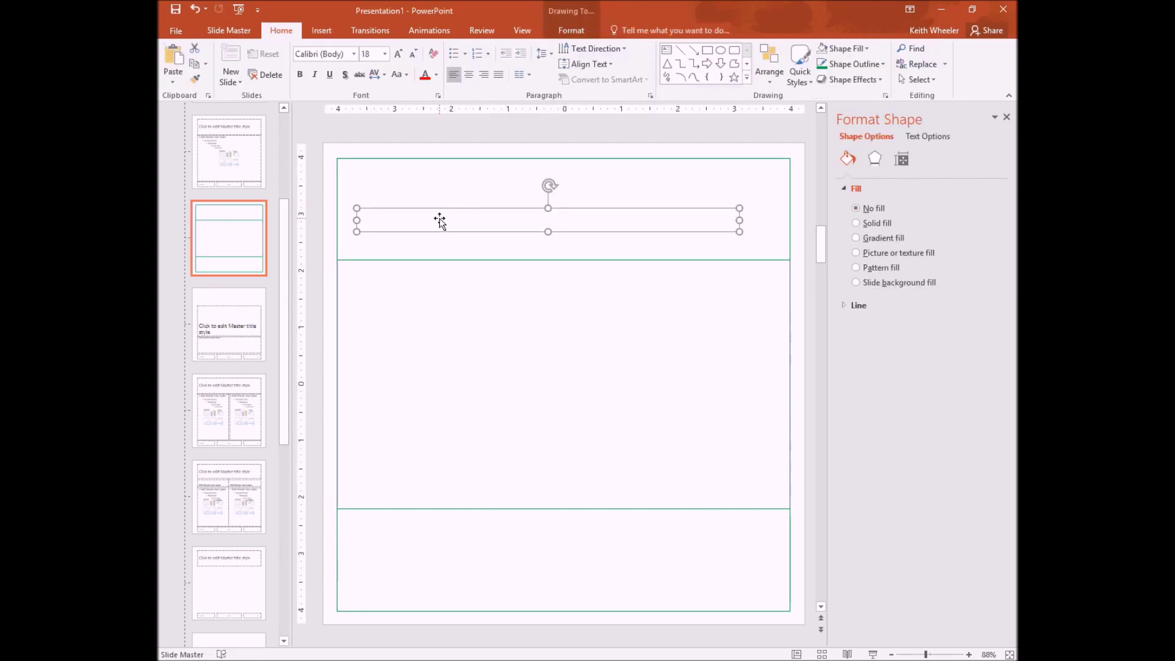
{"action": "type", "text": "My B"}
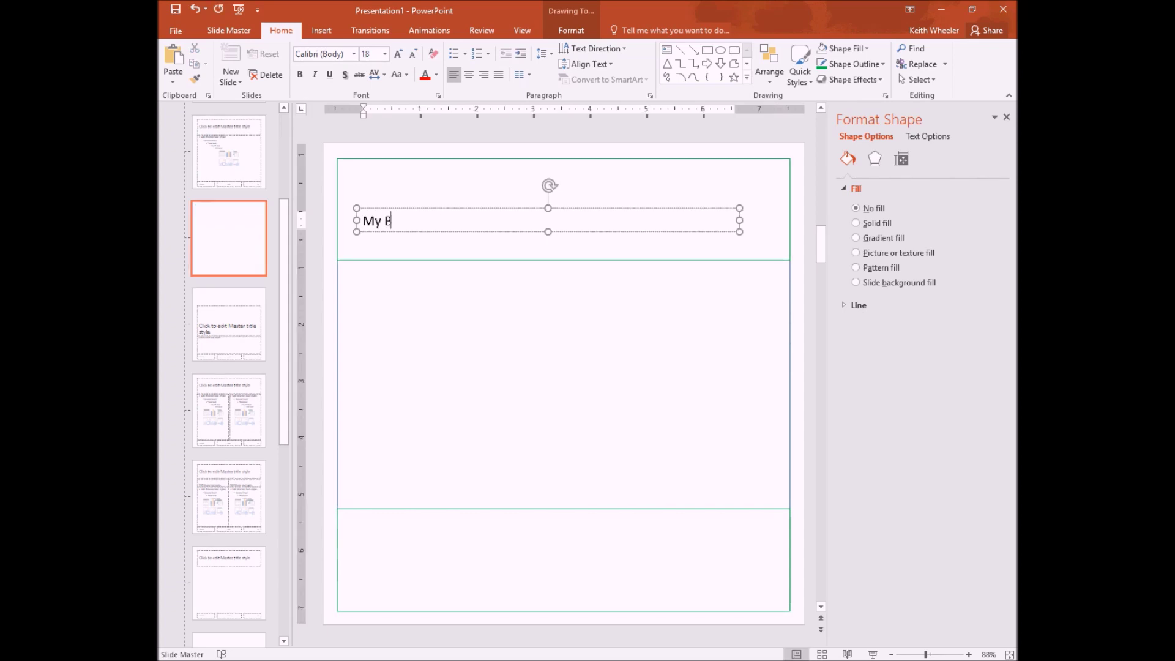
{"action": "type", "text": "uddy knows"}
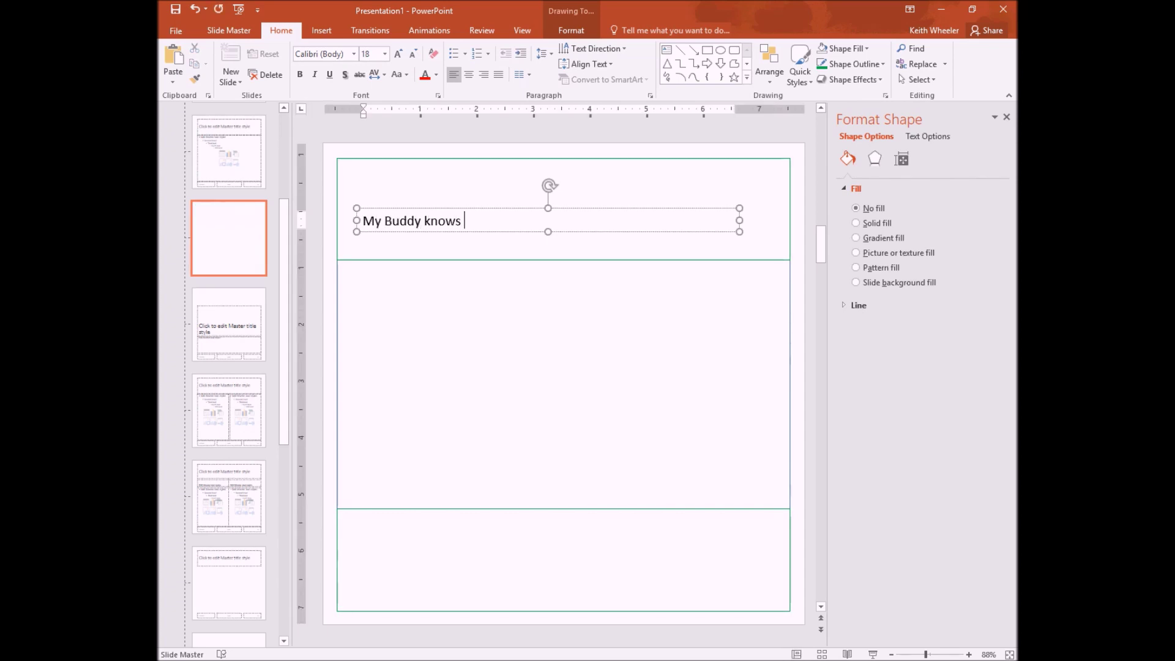
{"action": "key", "text": "BackSpace"}
{"action": "key", "text": "BackSpace"}
{"action": "key", "text": "BackSpace"}
{"action": "key", "text": "BackSpace"}
{"action": "key", "text": "BackSpace"}
{"action": "key", "text": "BackSpace"}
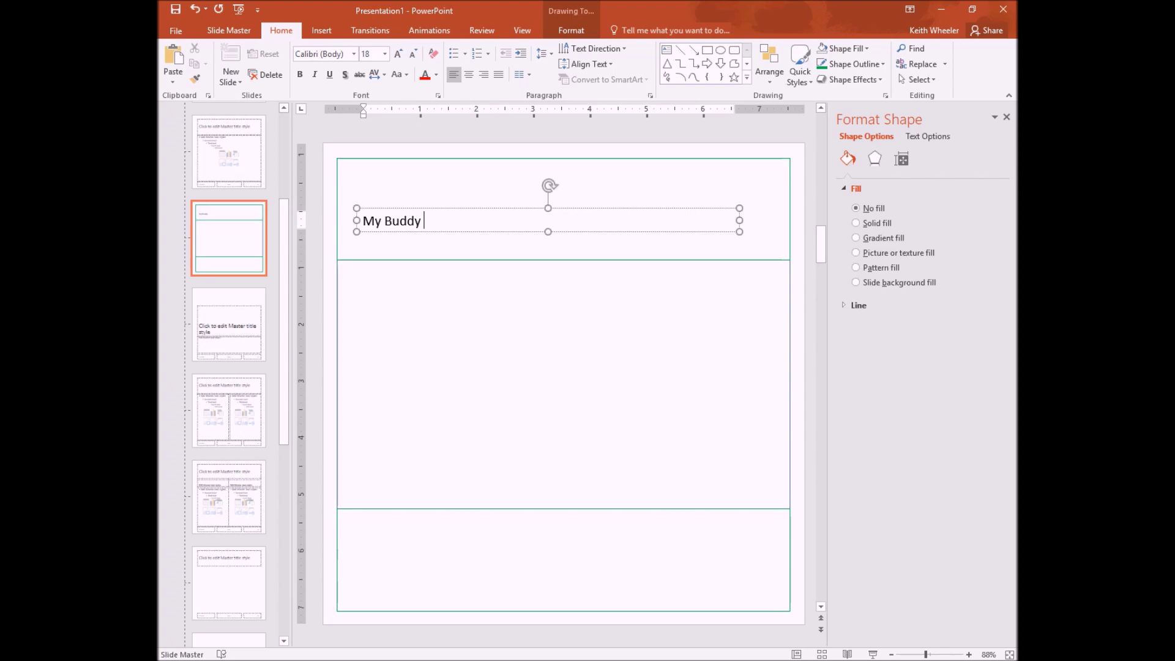
{"action": "type", "text": "Kno"}
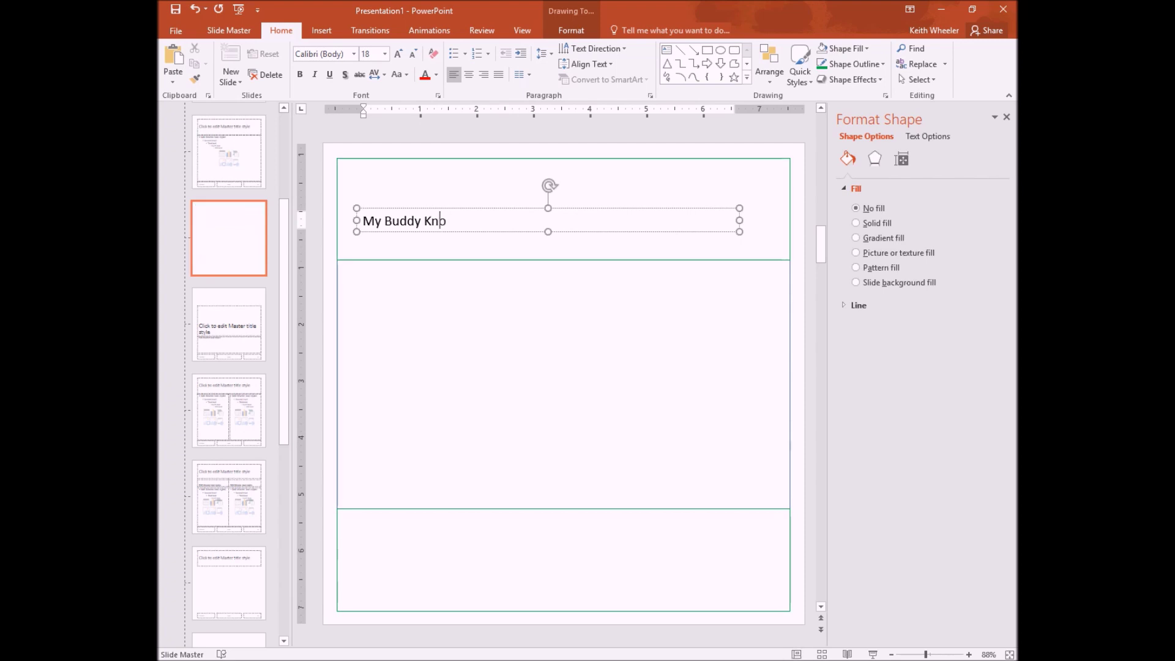
{"action": "type", "text": "ws that"}
{"action": "key", "text": "BackSpace"}
{"action": "key", "text": "BackSpace"}
{"action": "key", "text": "BackSpace"}
{"action": "type", "text": "That"}
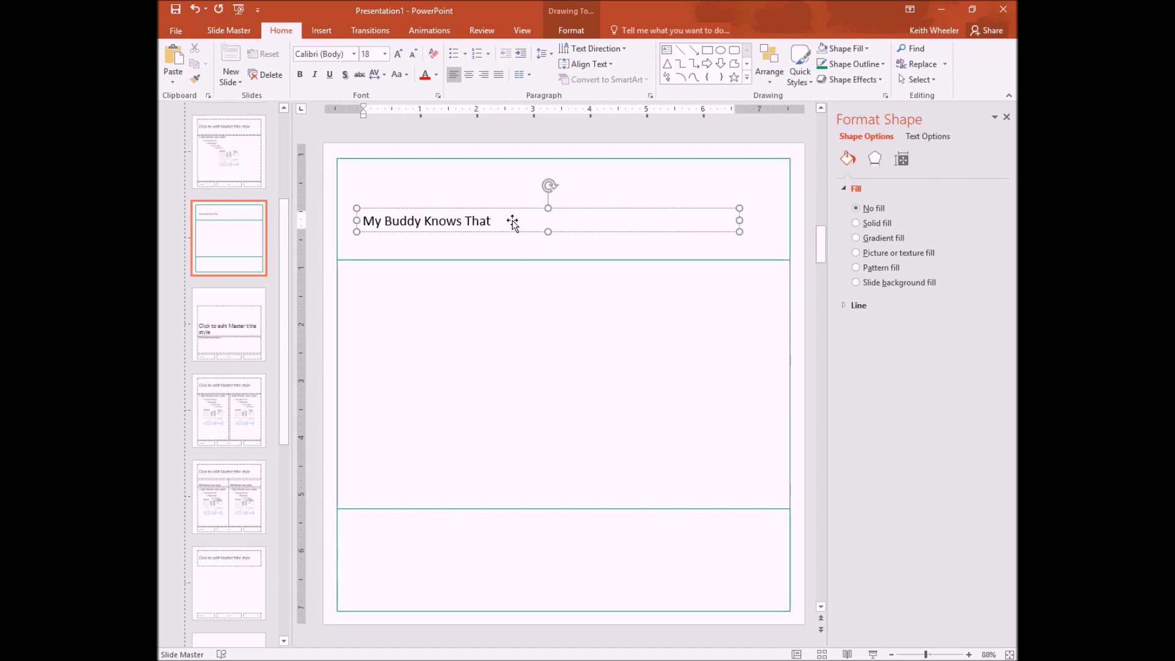
Centre the title text and stretch its box to both slide edges
{"action": "left_click", "coordinate": [468, 74]}
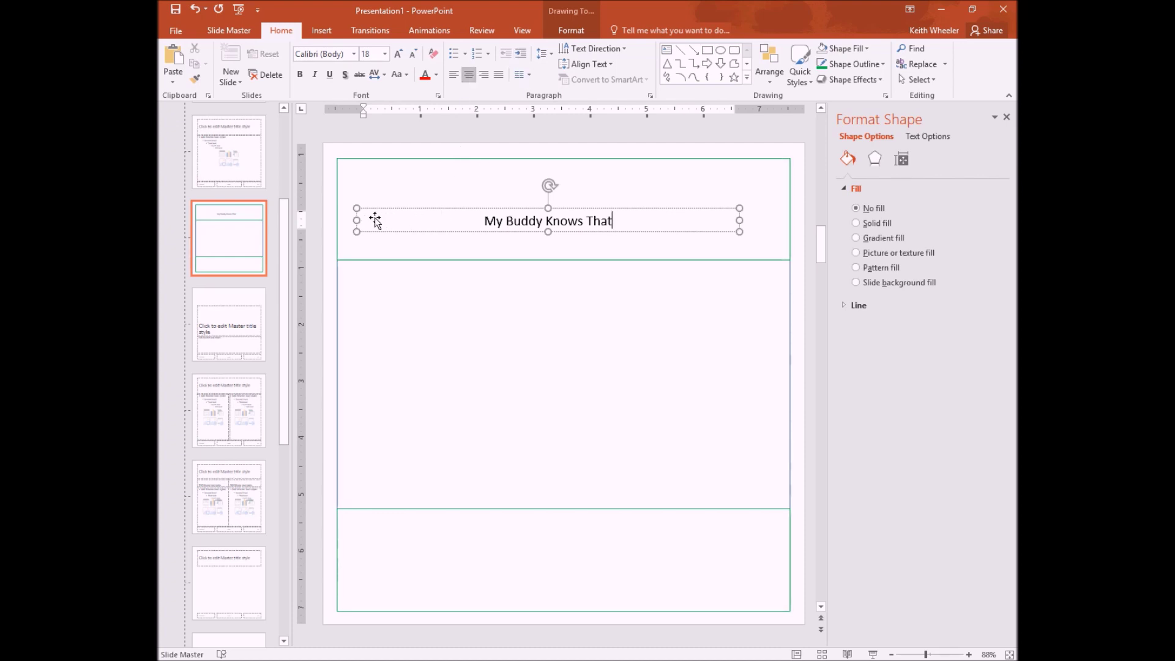
{"action": "left_click_drag", "start_coordinate": [355, 222], "coordinate": [340, 226]}
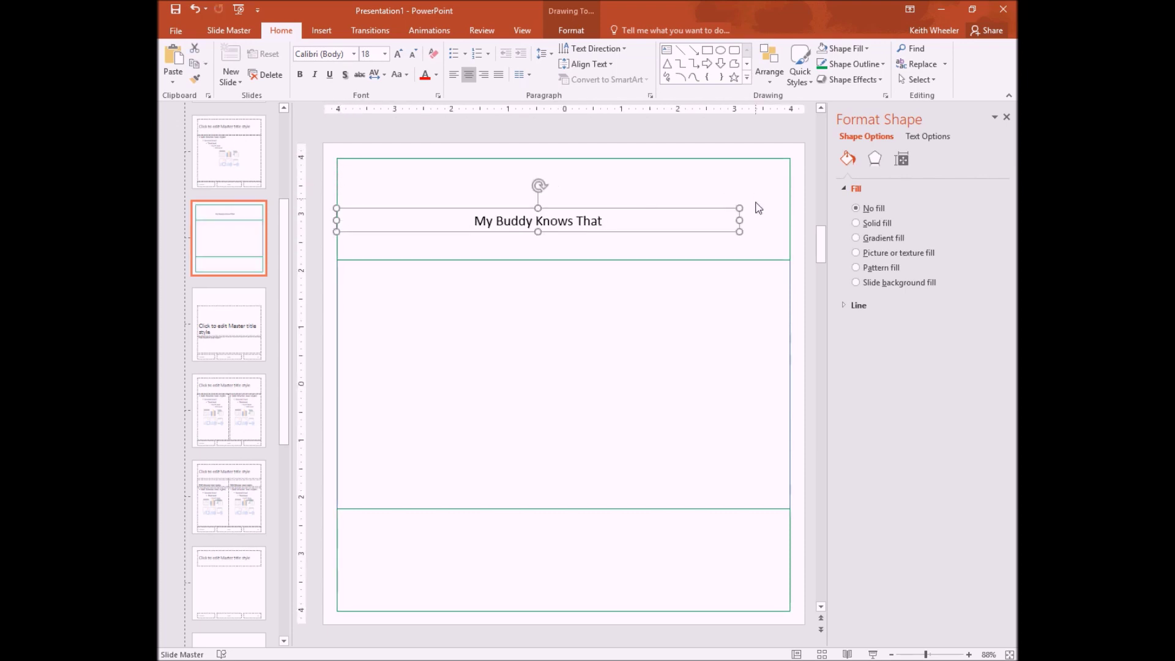
{"action": "left_click_drag", "start_coordinate": [740, 220], "coordinate": [789, 220]}
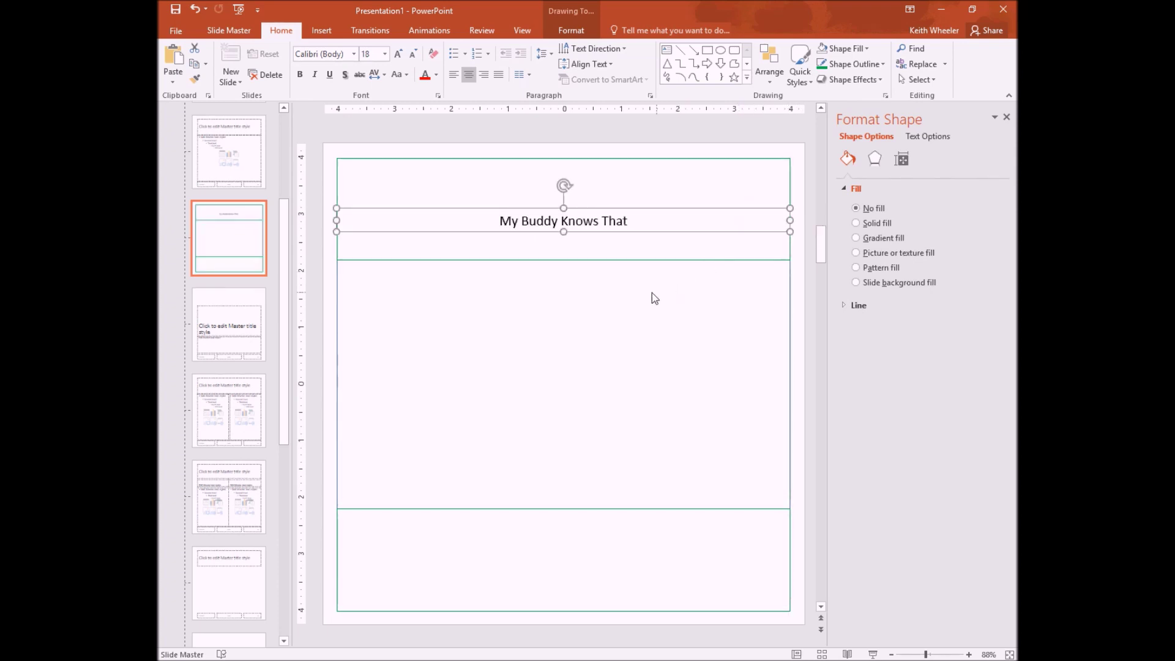
Set the 'My Buddy Knows That' text to 54 pt and nudge its box up within the top band
{"action": "double_click", "coordinate": [631, 226]}
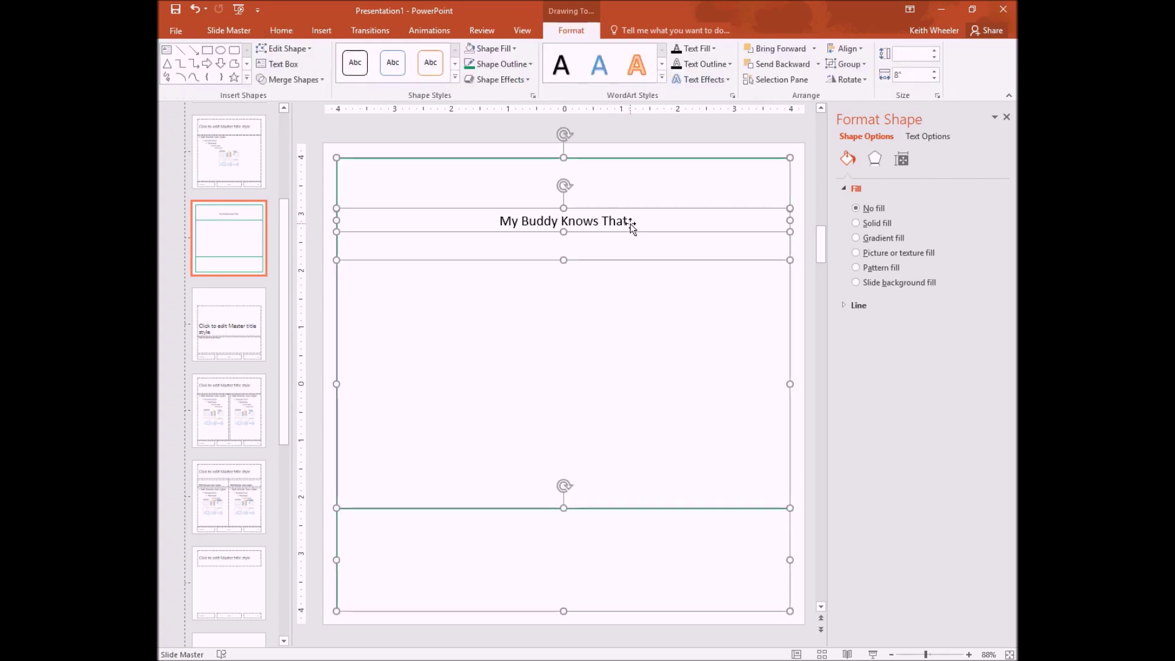
{"action": "triple_click", "coordinate": [631, 227]}
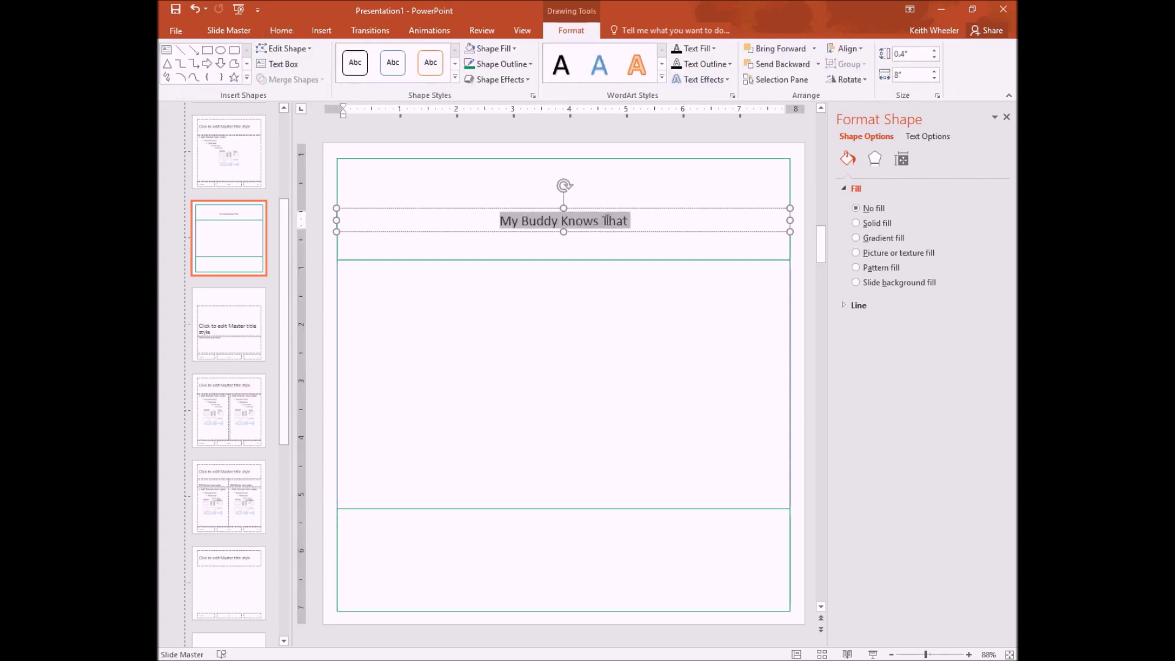
{"action": "left_click", "coordinate": [279, 32]}
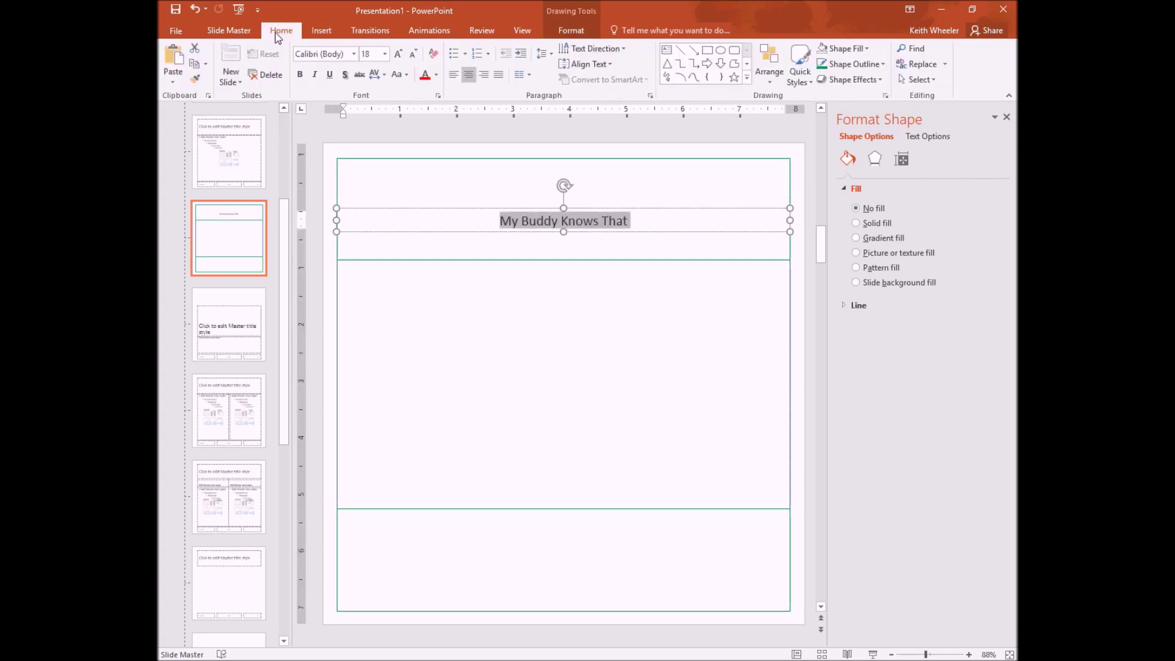
{"action": "left_click", "coordinate": [384, 55]}
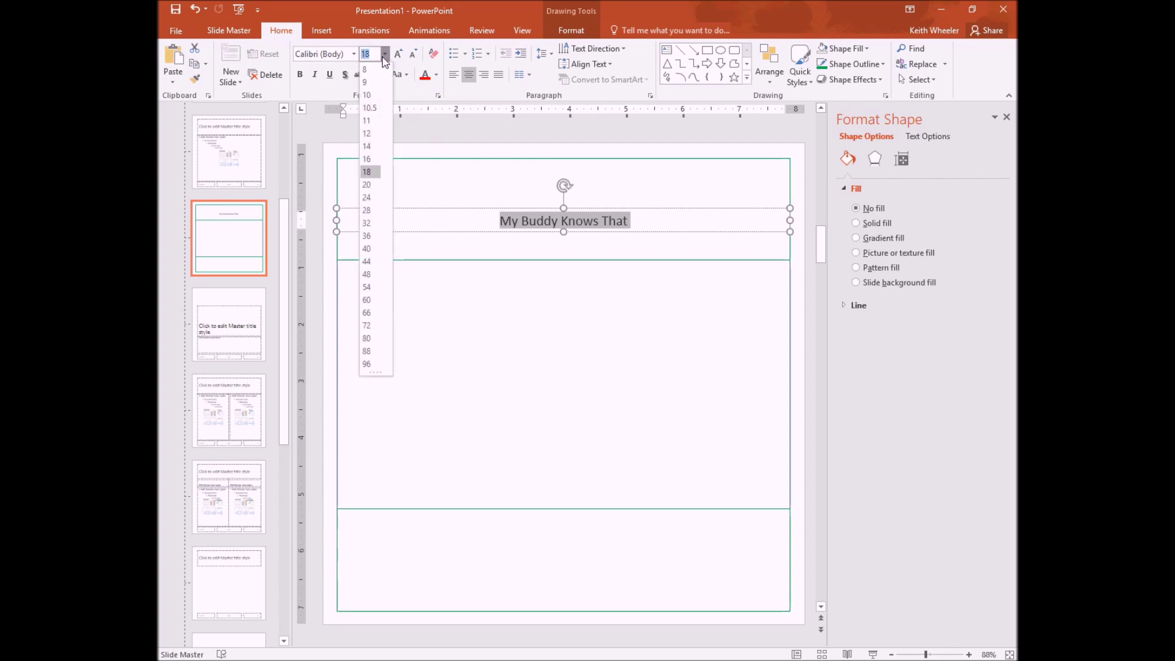
{"action": "left_click", "coordinate": [367, 287]}
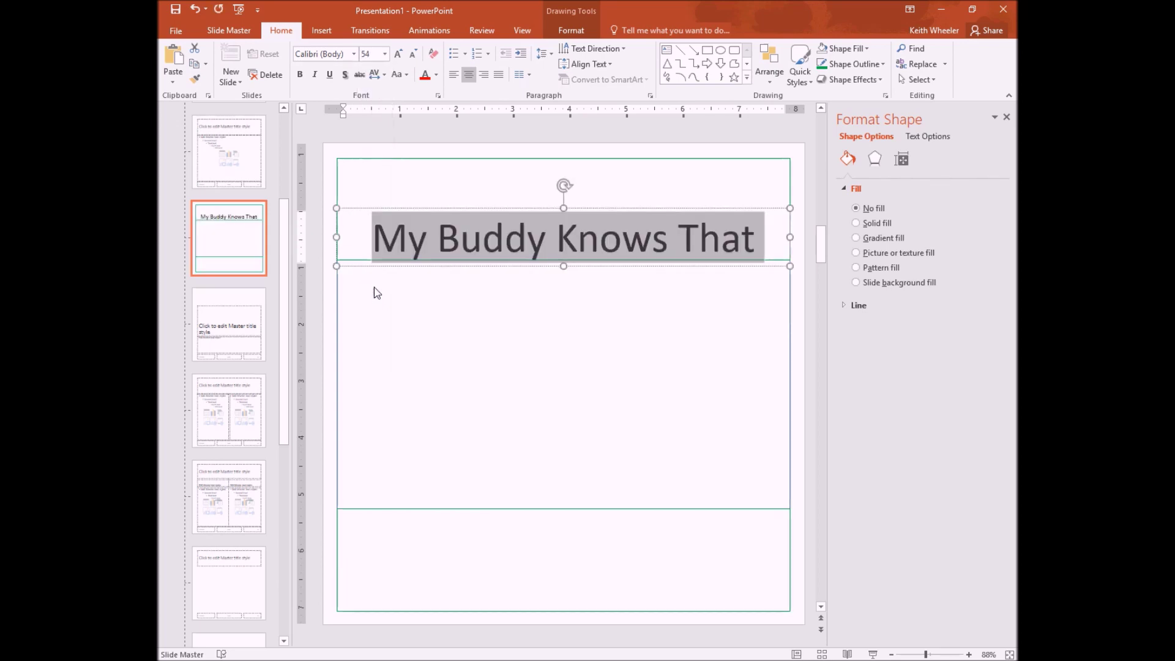
{"action": "left_click", "coordinate": [574, 205]}
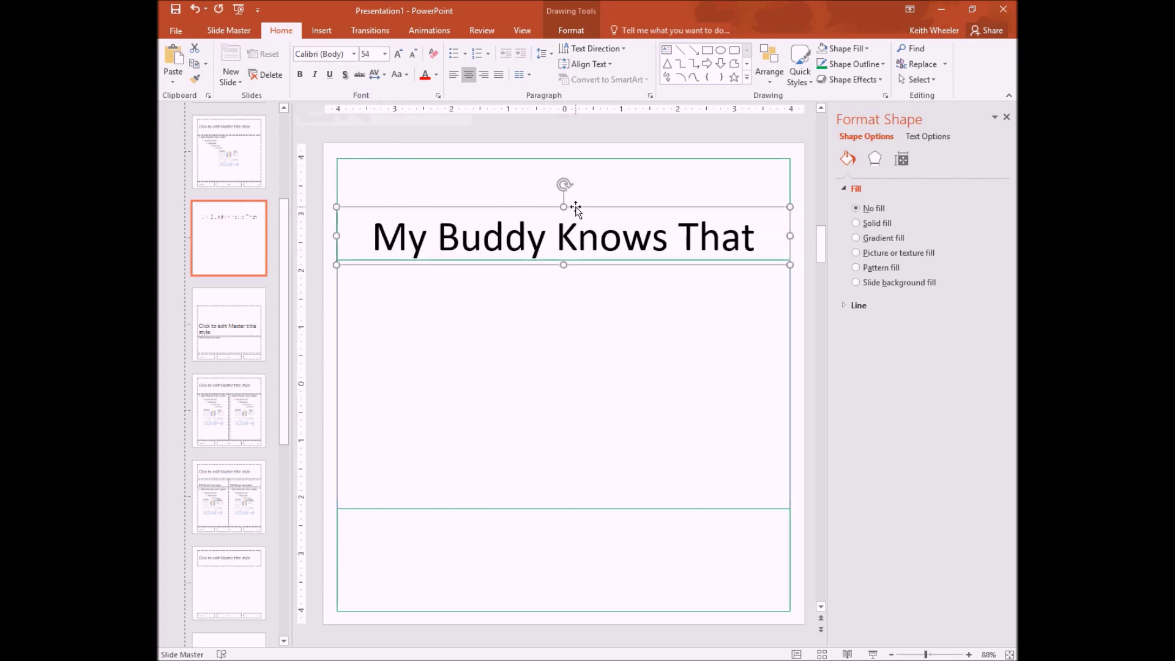
{"action": "key", "text": "Up"}
{"action": "key", "text": "Up"}
{"action": "key", "text": "Up"}
{"action": "key", "text": "Up"}
{"action": "key", "text": "Up"}
{"action": "key", "text": "Up"}
{"action": "key", "text": "Up"}
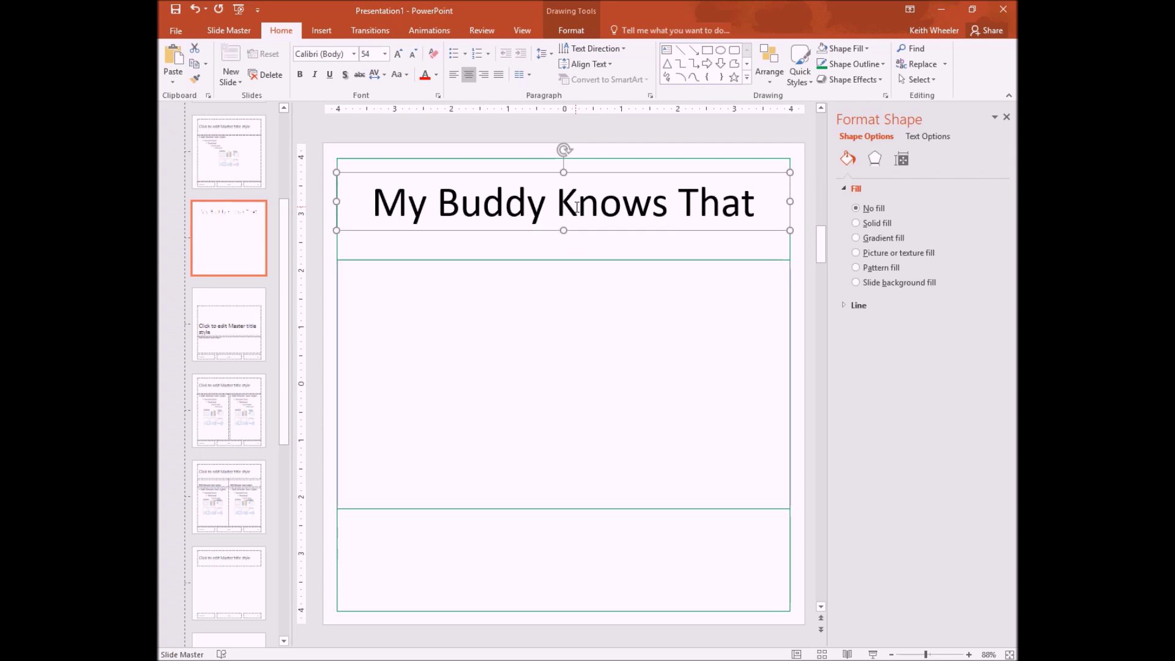
{"action": "key", "text": "Down"}
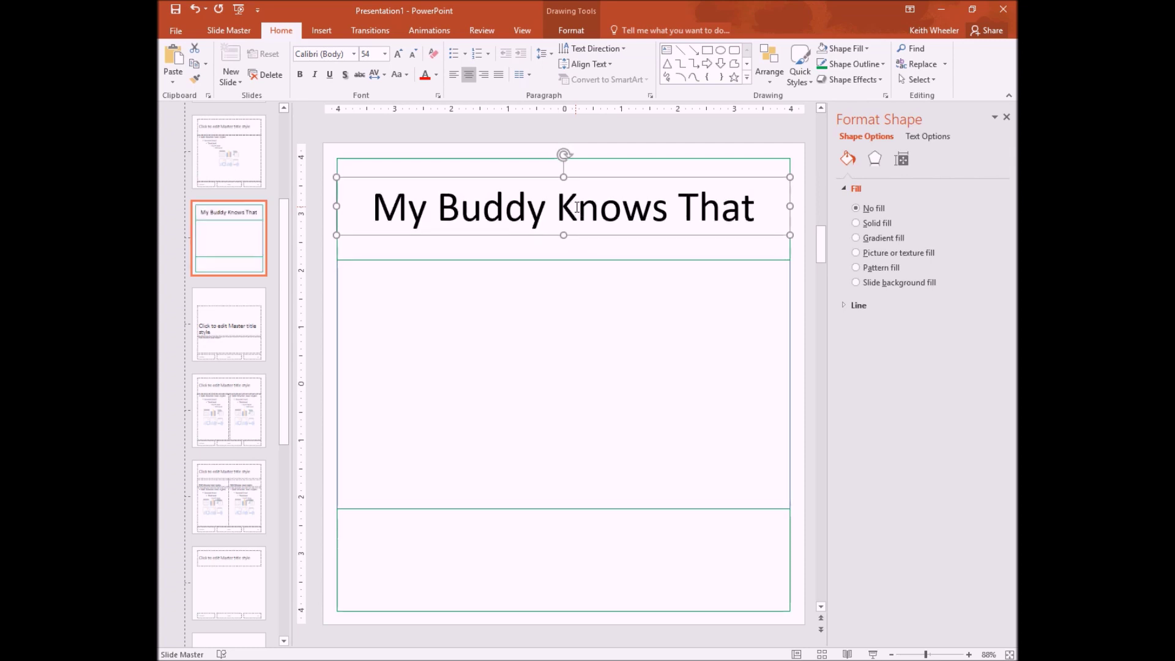
{"action": "left_click", "coordinate": [600, 309]}
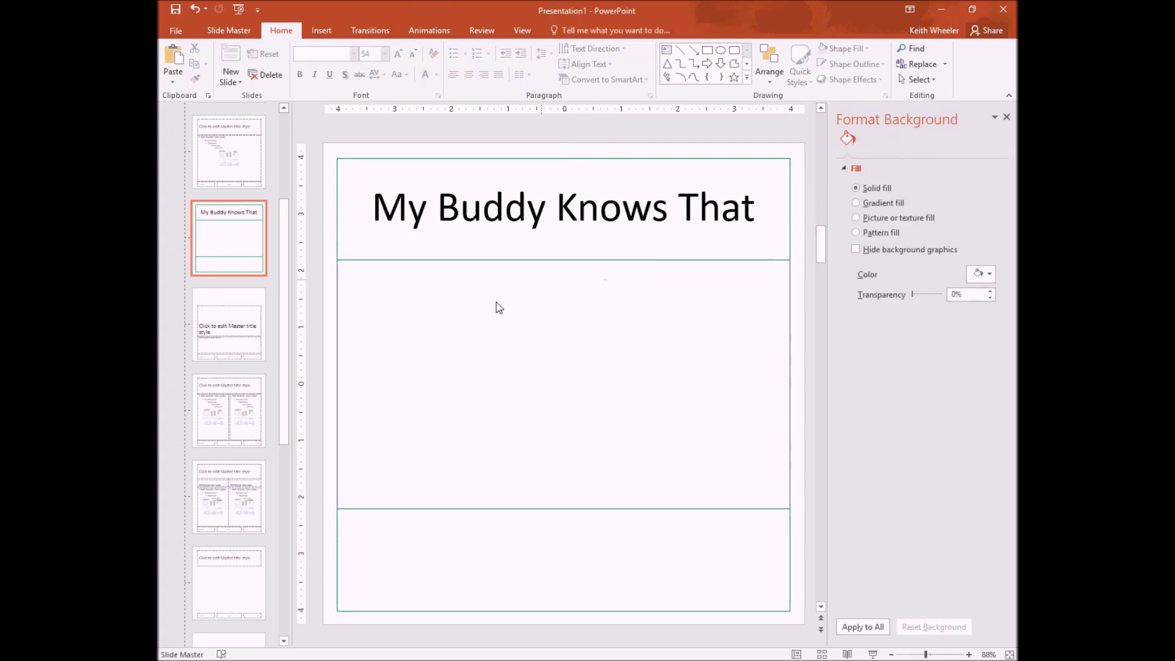
{"action": "left_click", "coordinate": [525, 229]}
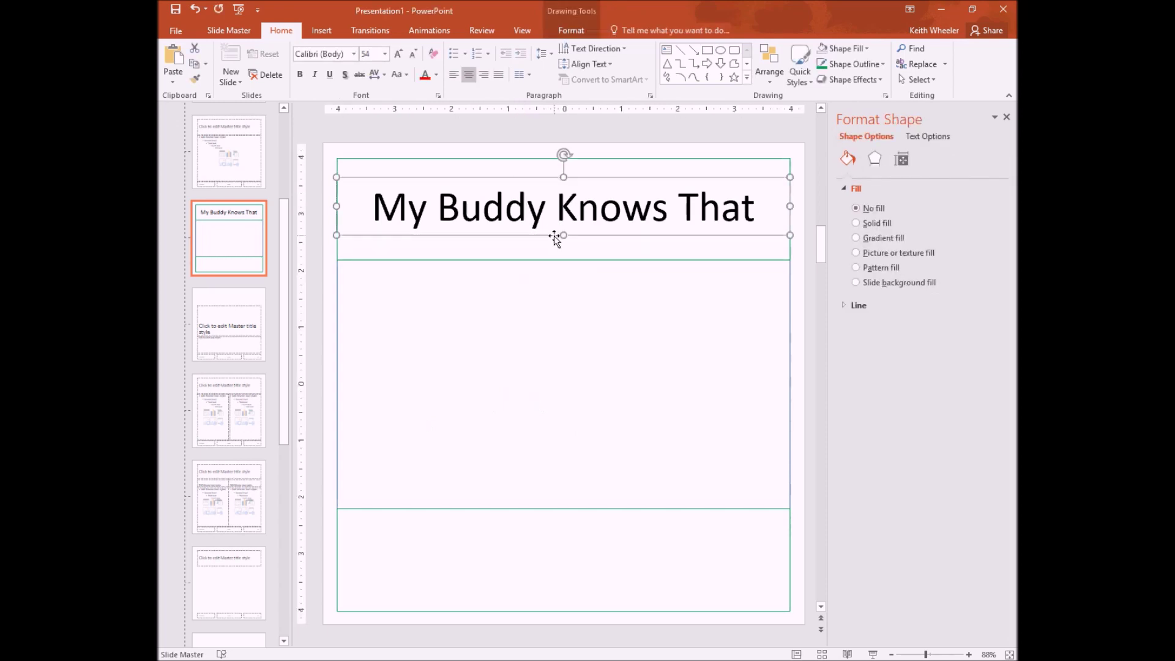
Duplicate the title box and move the copy down into the bottom band
{"action": "left_click", "coordinate": [473, 561]}
{"action": "key", "text": "ctrl+v"}
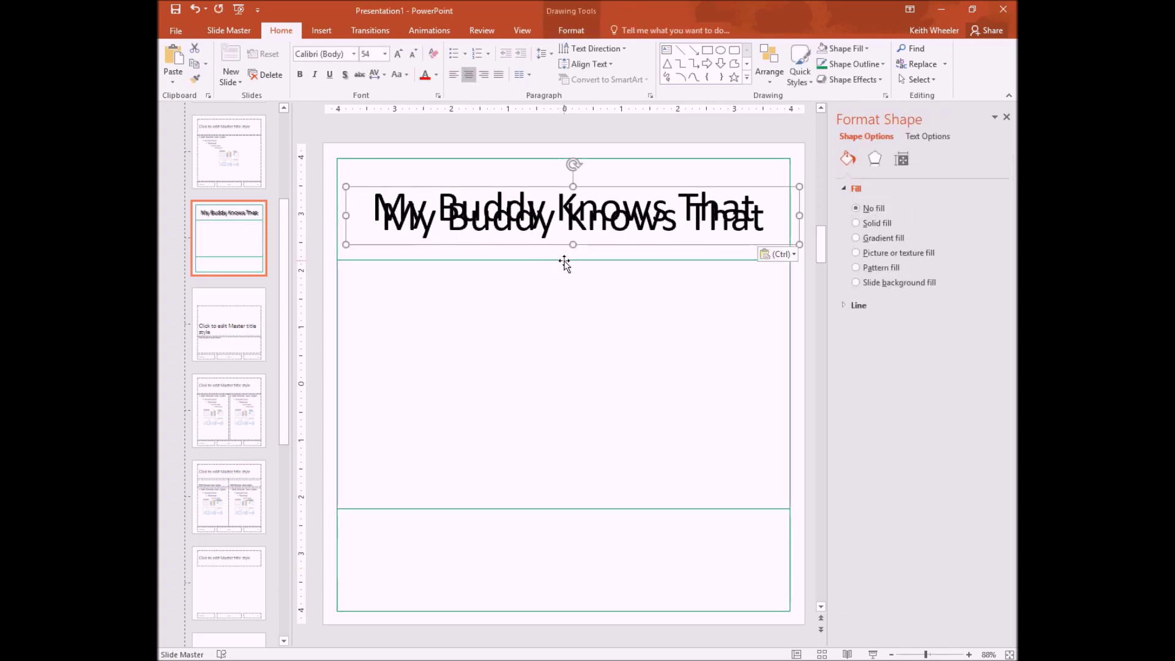
{"action": "key", "text": "ctrl+Left"}
{"action": "key", "text": "ctrl+Left"}
{"action": "key", "text": "ctrl+Left"}
{"action": "key", "text": "ctrl+Left"}
{"action": "key", "text": "ctrl+Left"}
{"action": "key", "text": "ctrl+Left"}
{"action": "key", "text": "ctrl+Left"}
{"action": "key", "text": "ctrl+Left"}
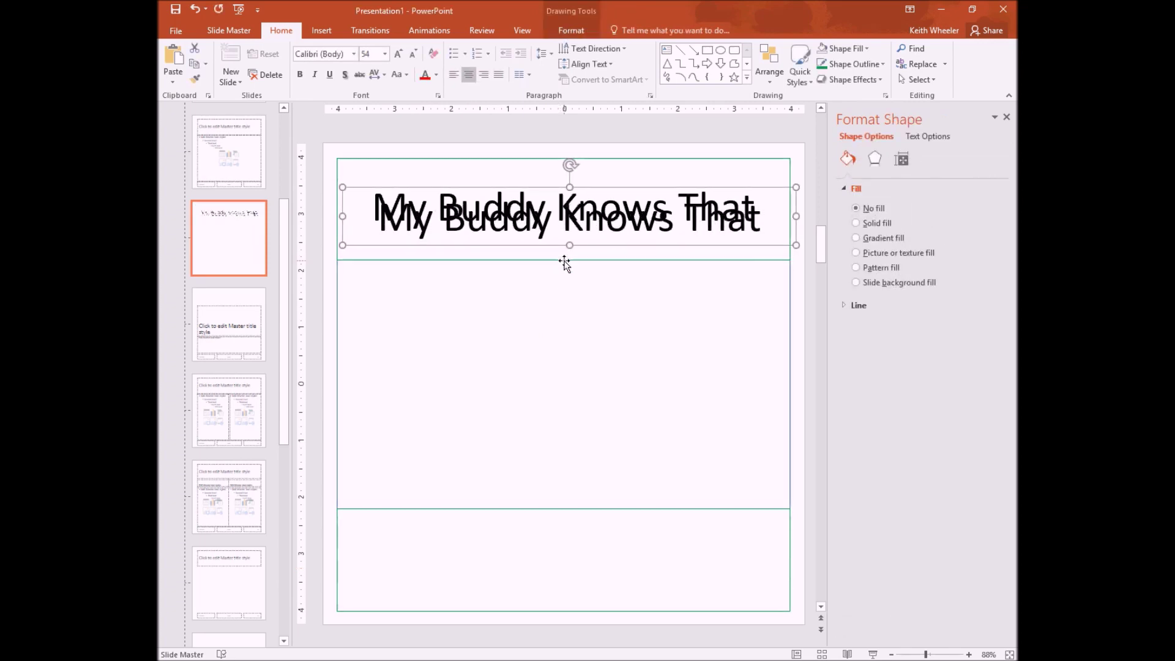
{"action": "key", "text": "ctrl+Left"}
{"action": "key", "text": "ctrl+Left"}
{"action": "key", "text": "ctrl+Left"}
{"action": "key", "text": "ctrl+Left"}
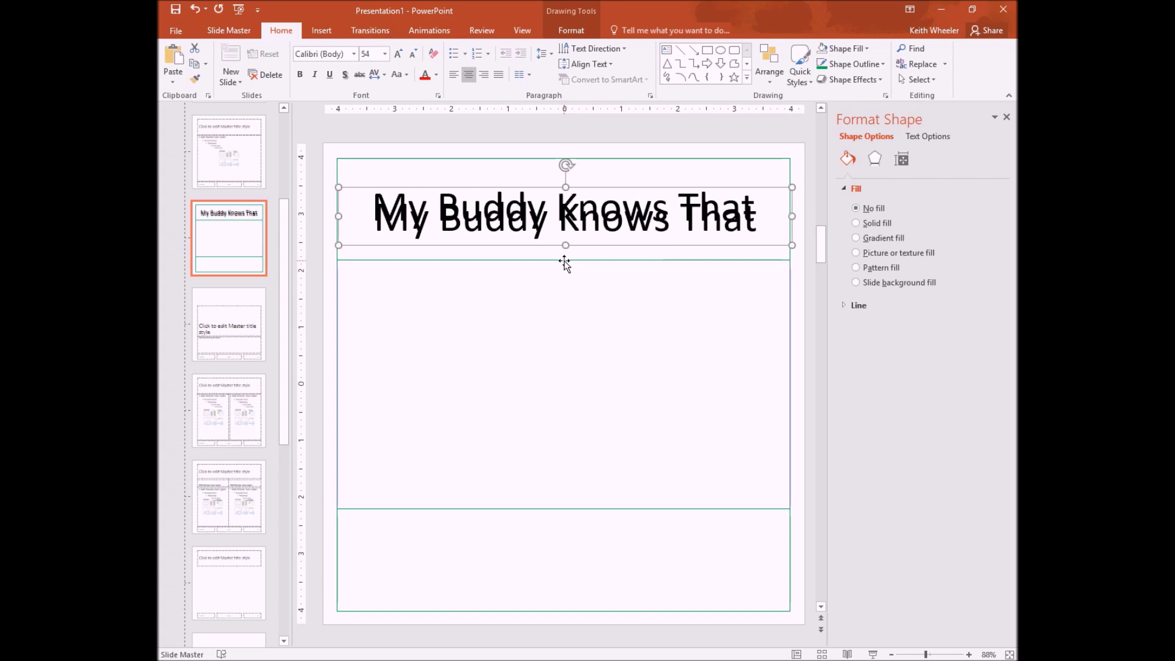
{"action": "key", "text": "Down"}
{"action": "key", "text": "Down"}
{"action": "key", "text": "Down"}
{"action": "key", "text": "Down"}
{"action": "key", "text": "Down"}
{"action": "key", "text": "Down"}
{"action": "key", "text": "Down"}
{"action": "key", "text": "Down"}
{"action": "key", "text": "Down"}
{"action": "key", "text": "Down"}
{"action": "key", "text": "Down"}
{"action": "key", "text": "Down"}
{"action": "key", "text": "Down"}
{"action": "key", "text": "Down"}
{"action": "key", "text": "Down"}
{"action": "key", "text": "Down"}
{"action": "key", "text": "Down"}
{"action": "key", "text": "Down"}
{"action": "key", "text": "Down"}
{"action": "key", "text": "Down"}
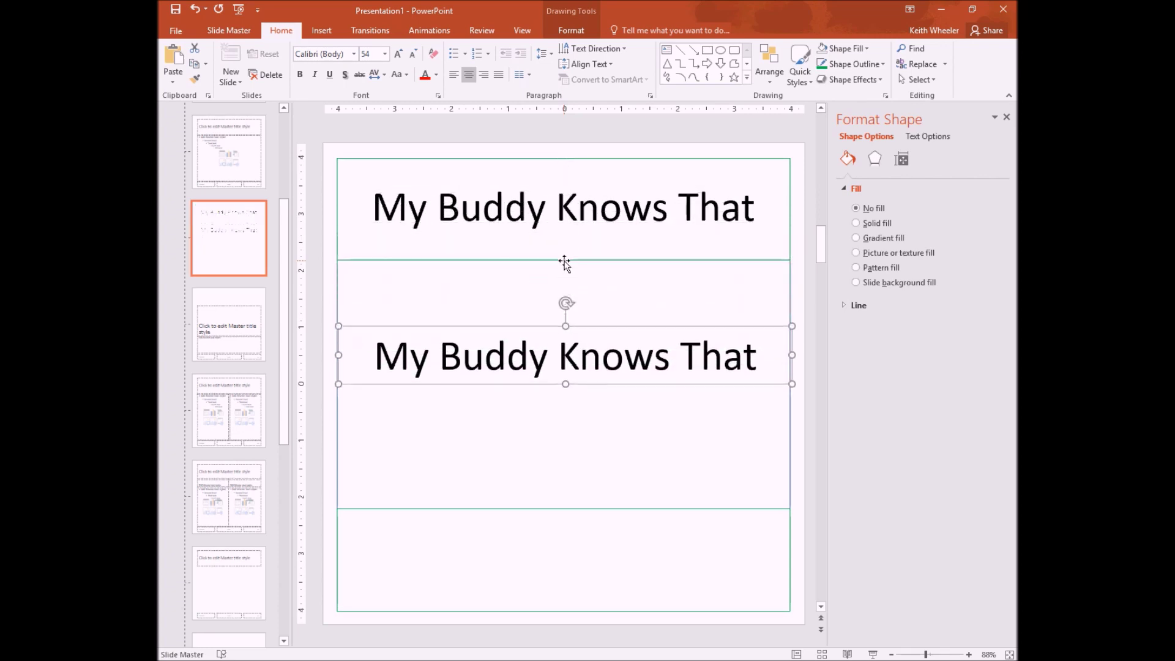
{"action": "key", "text": "Down"}
{"action": "key", "text": "Down"}
{"action": "key", "text": "Down"}
{"action": "key", "text": "Down"}
{"action": "key", "text": "Down"}
{"action": "key", "text": "Down"}
{"action": "key", "text": "Down"}
{"action": "key", "text": "Down"}
{"action": "key", "text": "Down"}
{"action": "key", "text": "Down"}
{"action": "key", "text": "Down"}
{"action": "key", "text": "Down"}
{"action": "key", "text": "Down"}
{"action": "key", "text": "Down"}
{"action": "key", "text": "Down"}
{"action": "key", "text": "Down"}
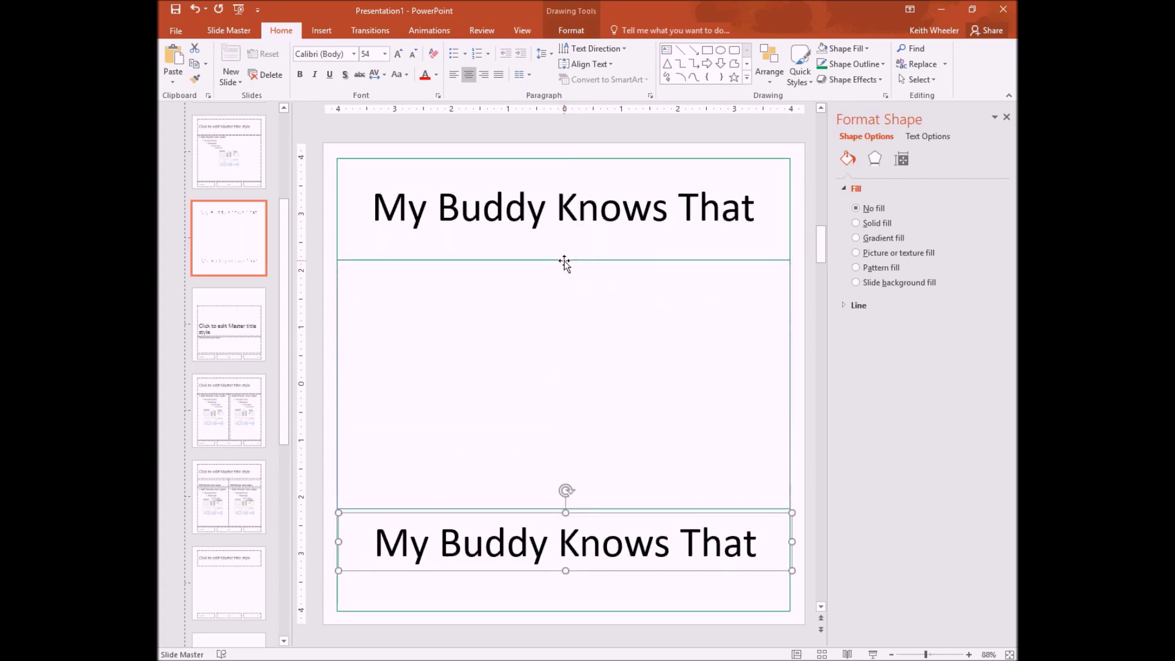
{"action": "key", "text": "Down"}
{"action": "key", "text": "Down"}
{"action": "key", "text": "Down"}
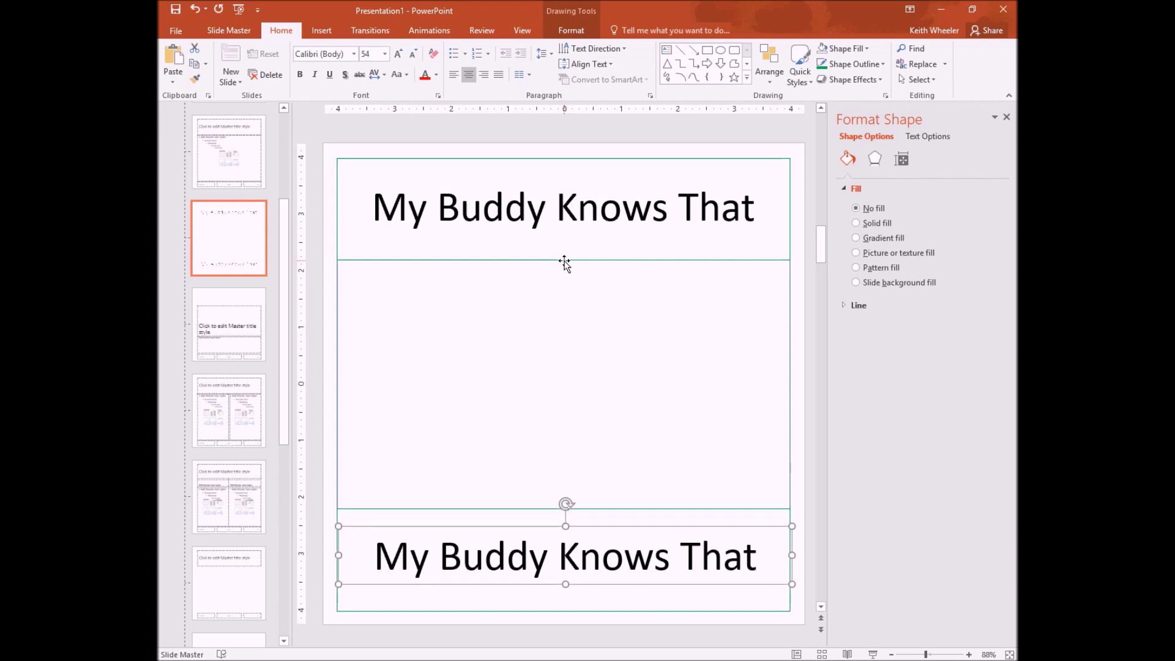
{"action": "key", "text": "Down"}
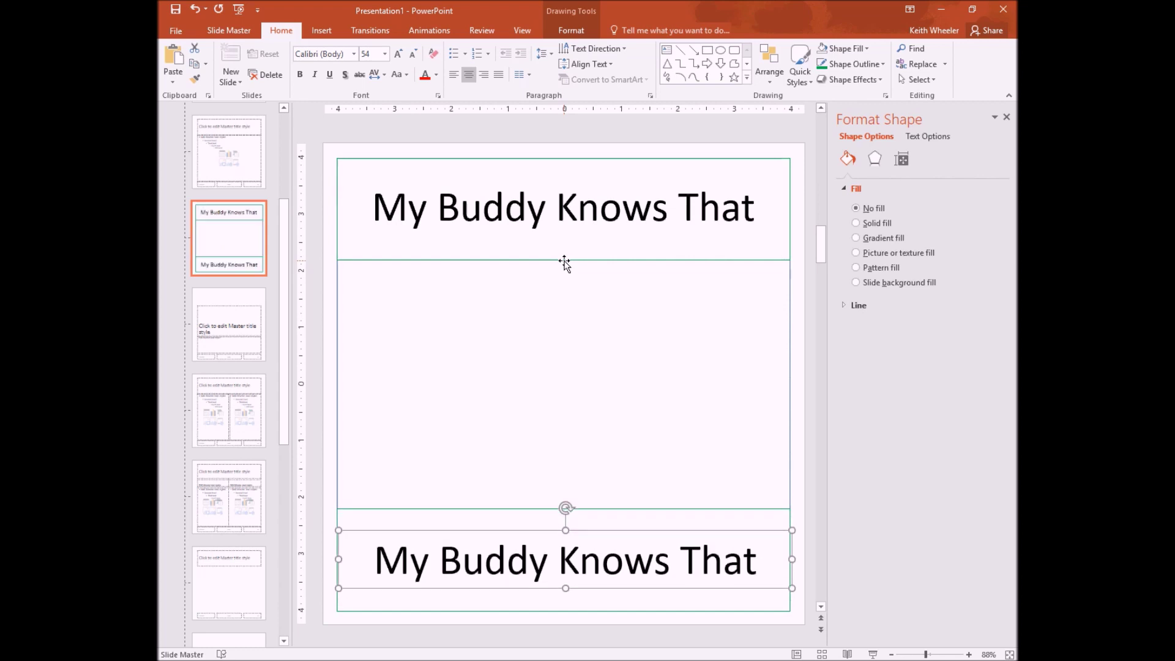
Replace the copy's text with 'Starts with...'
{"action": "triple_click", "coordinate": [574, 568]}
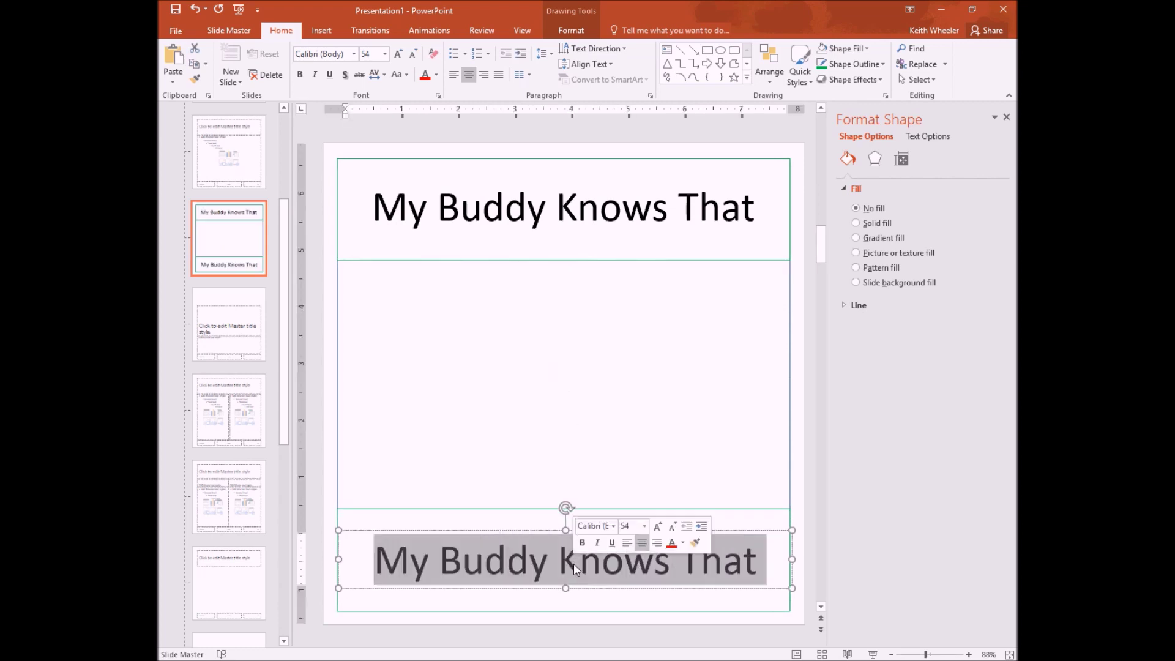
{"action": "type", "text": "sta"}
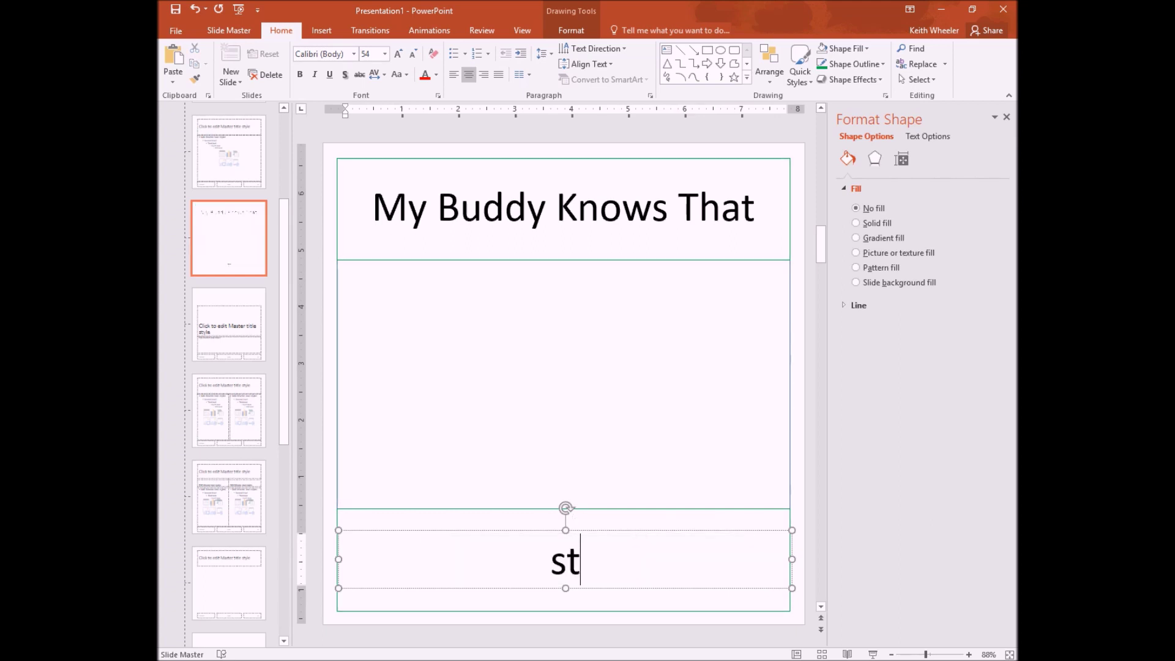
{"action": "key", "text": "BackSpace"}
{"action": "key", "text": "BackSpace"}
{"action": "key", "text": "BackSpace"}
{"action": "type", "text": "Starts "}
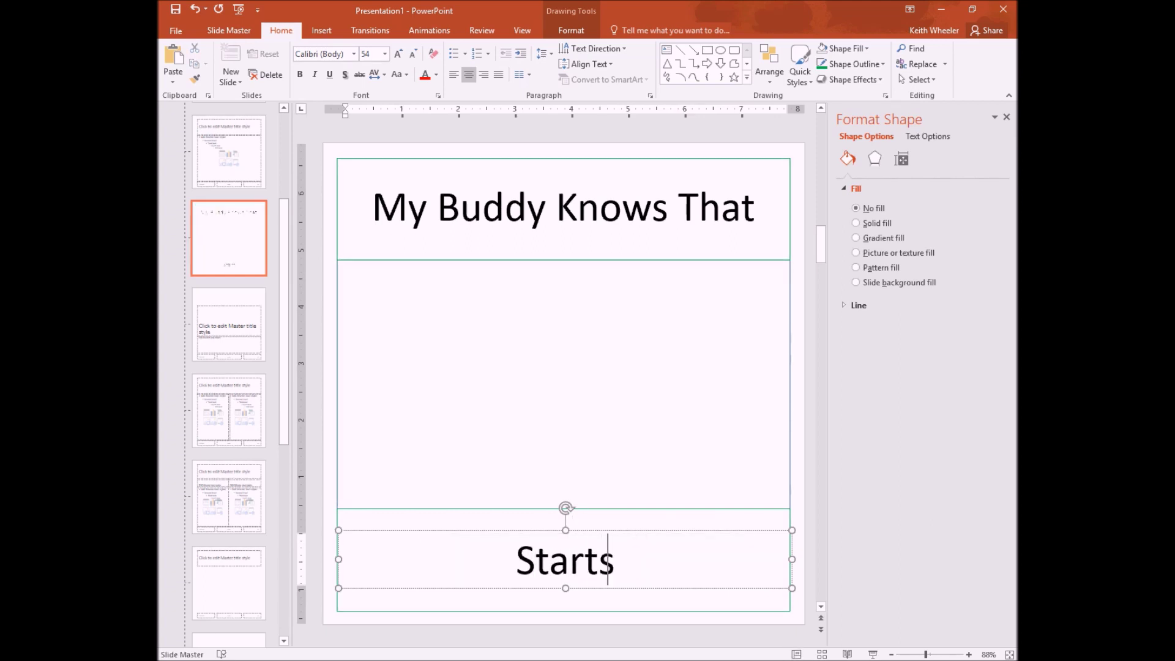
{"action": "type", "text": "with"}
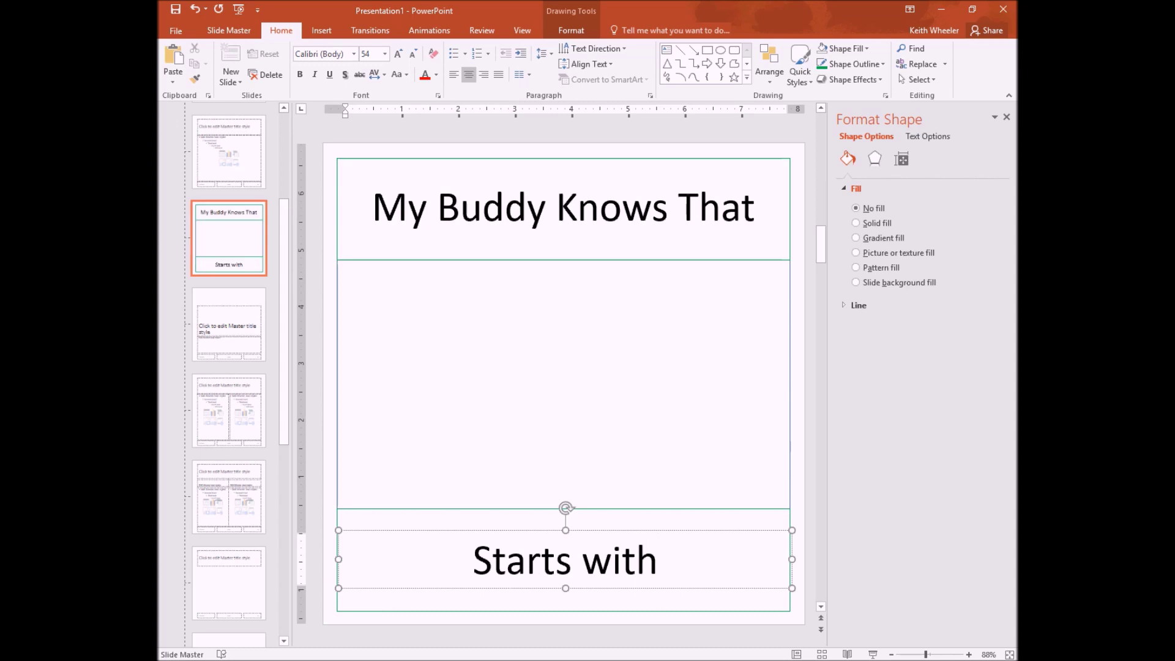
{"action": "type", "text": "..."}
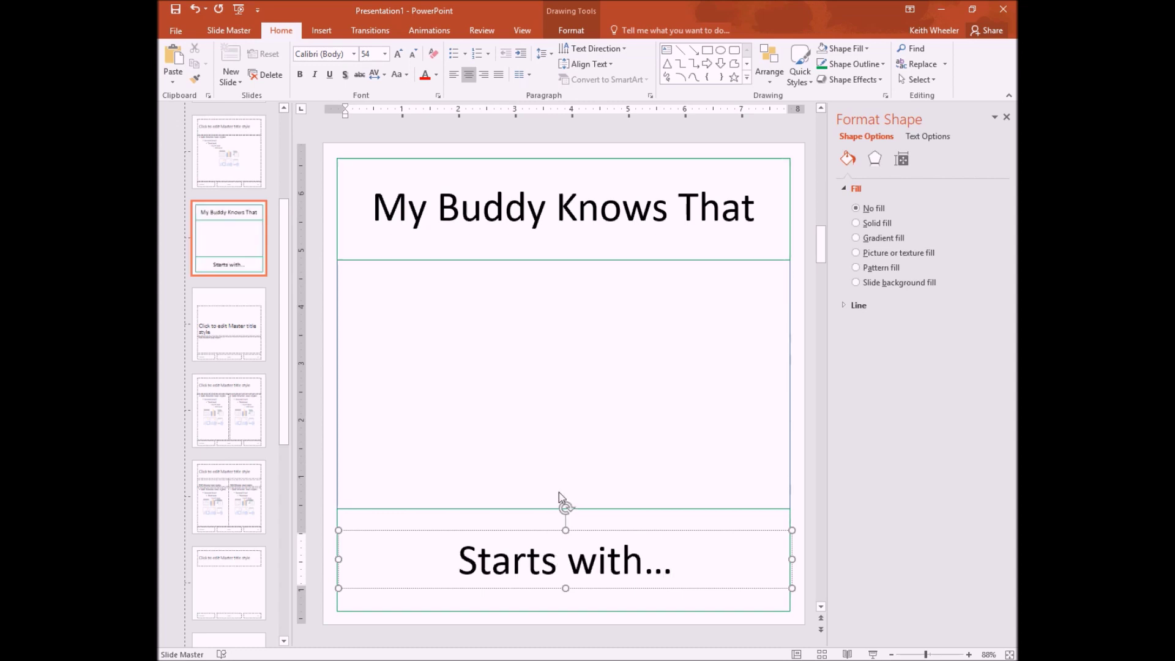
{"action": "left_click", "coordinate": [596, 416]}
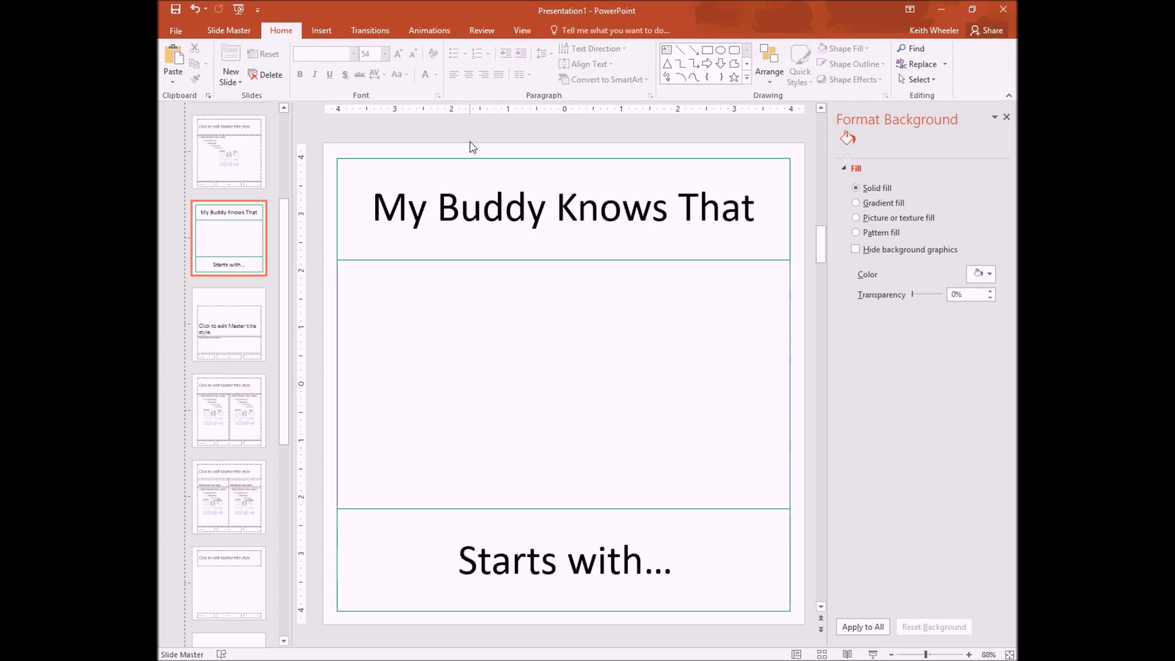
Back in Normal view, apply the custom title-and-'Starts with…' layout to slide 5
{"action": "left_click", "coordinate": [517, 33]}
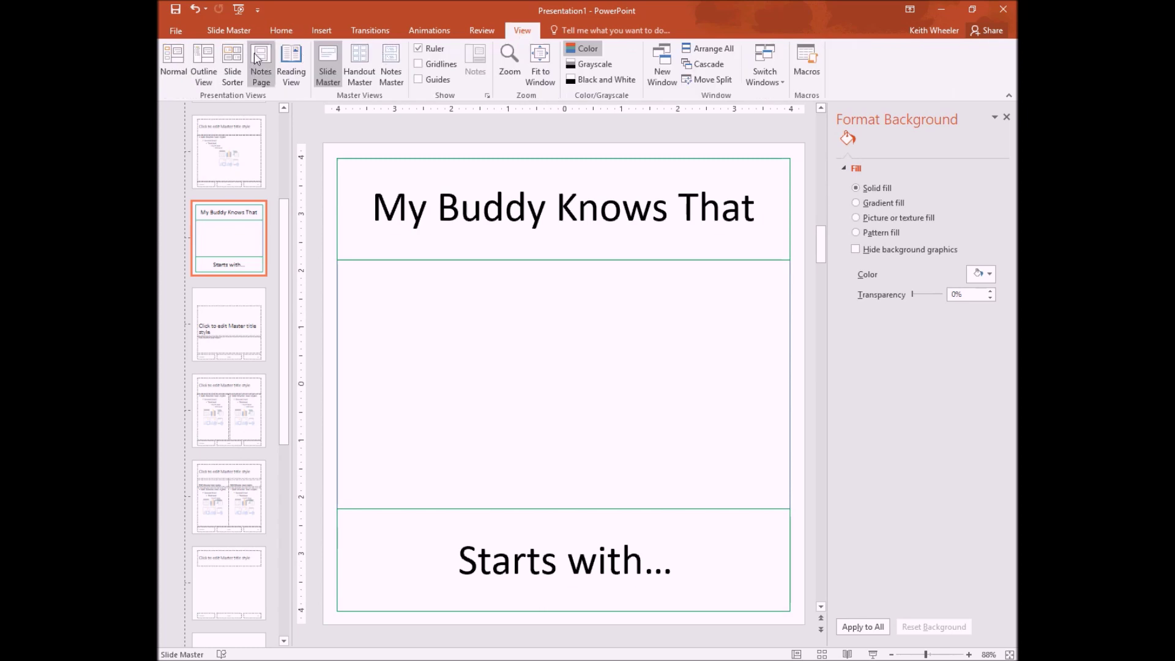
{"action": "left_click", "coordinate": [172, 58]}
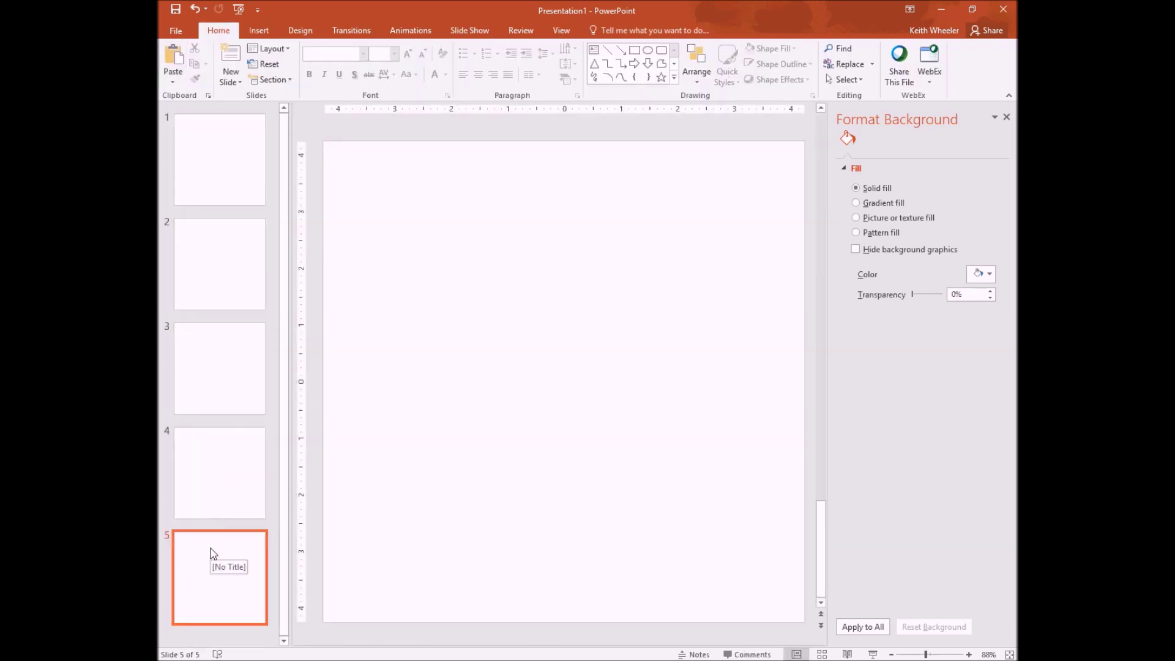
{"action": "right_click", "coordinate": [226, 591]}
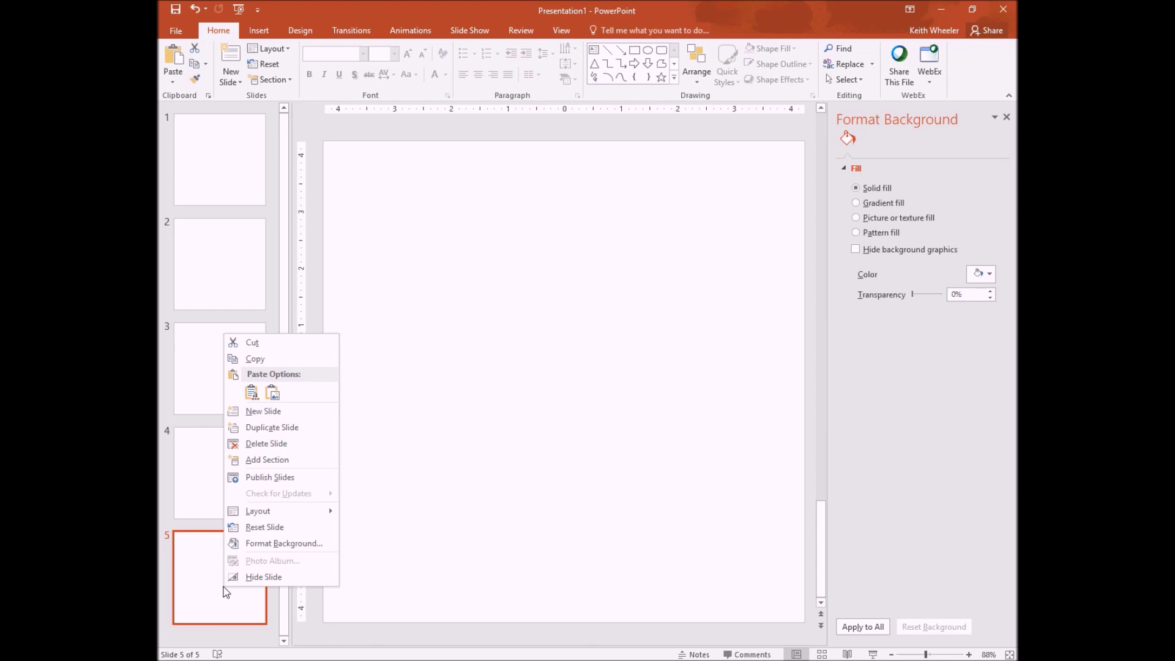
{"action": "mouse_move", "coordinate": [275, 517]}
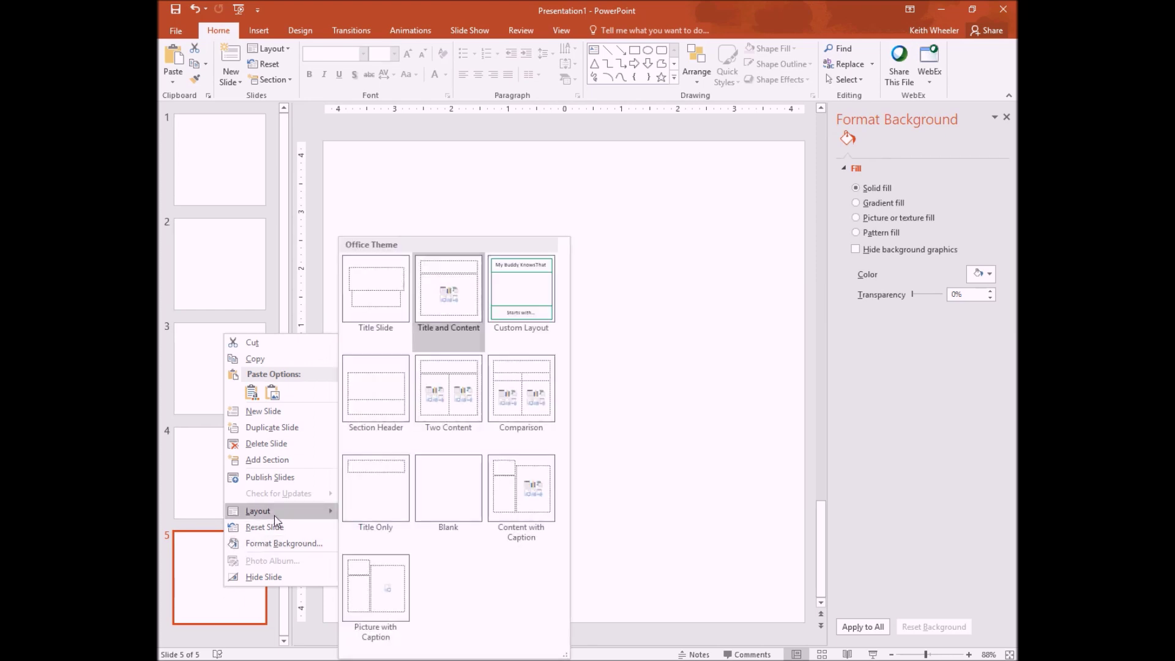
{"action": "left_click", "coordinate": [529, 299]}
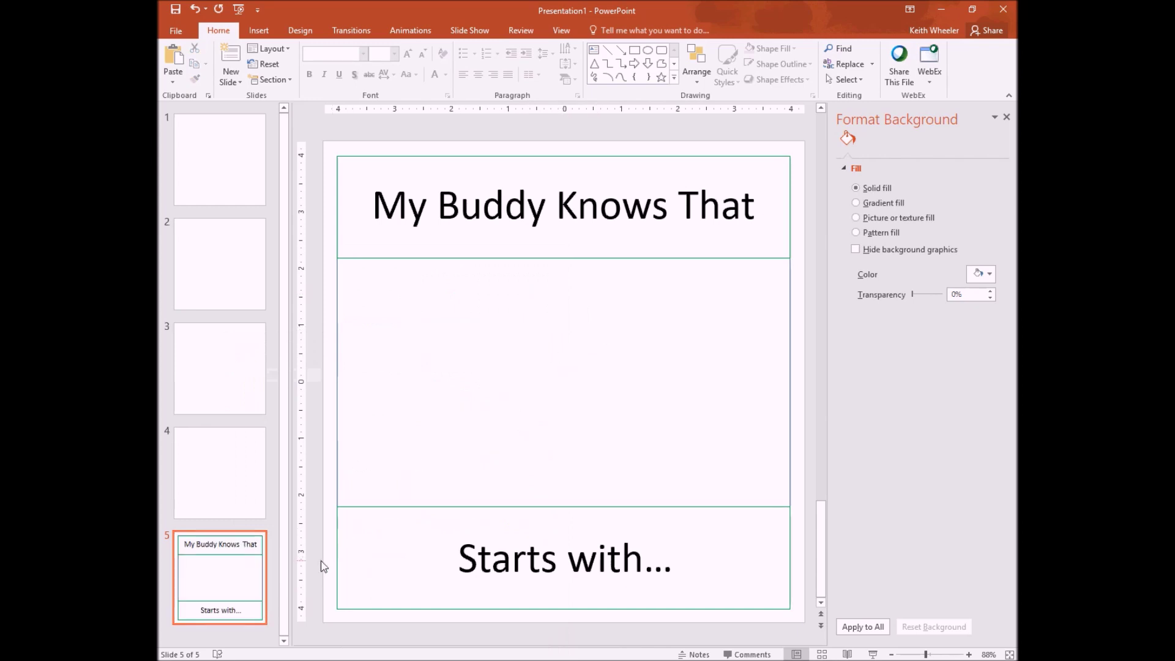
{"action": "left_click", "coordinate": [231, 602]}
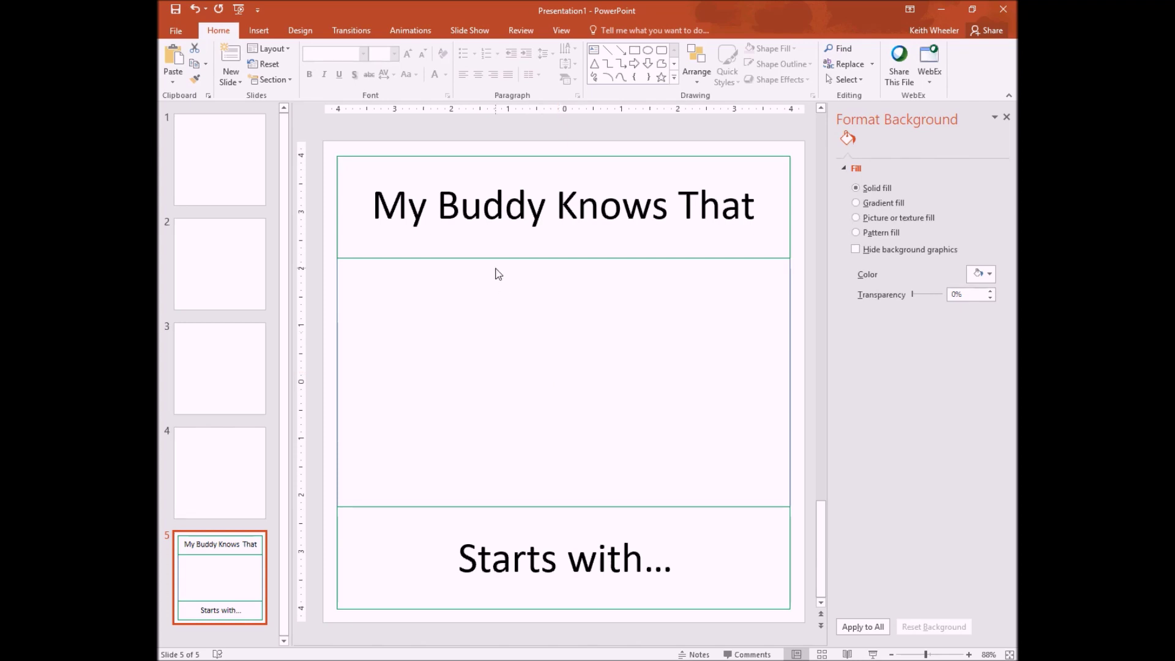
{"action": "right_click", "coordinate": [210, 582]}
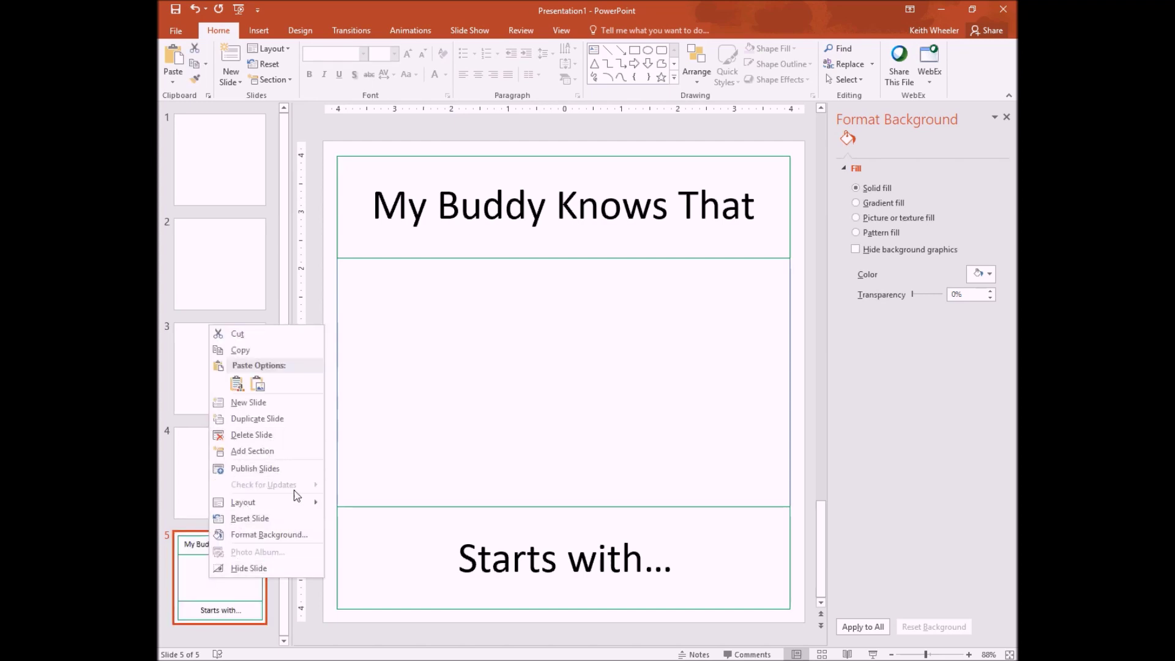
{"action": "mouse_move", "coordinate": [298, 503]}
{"action": "left_click", "coordinate": [298, 422]}
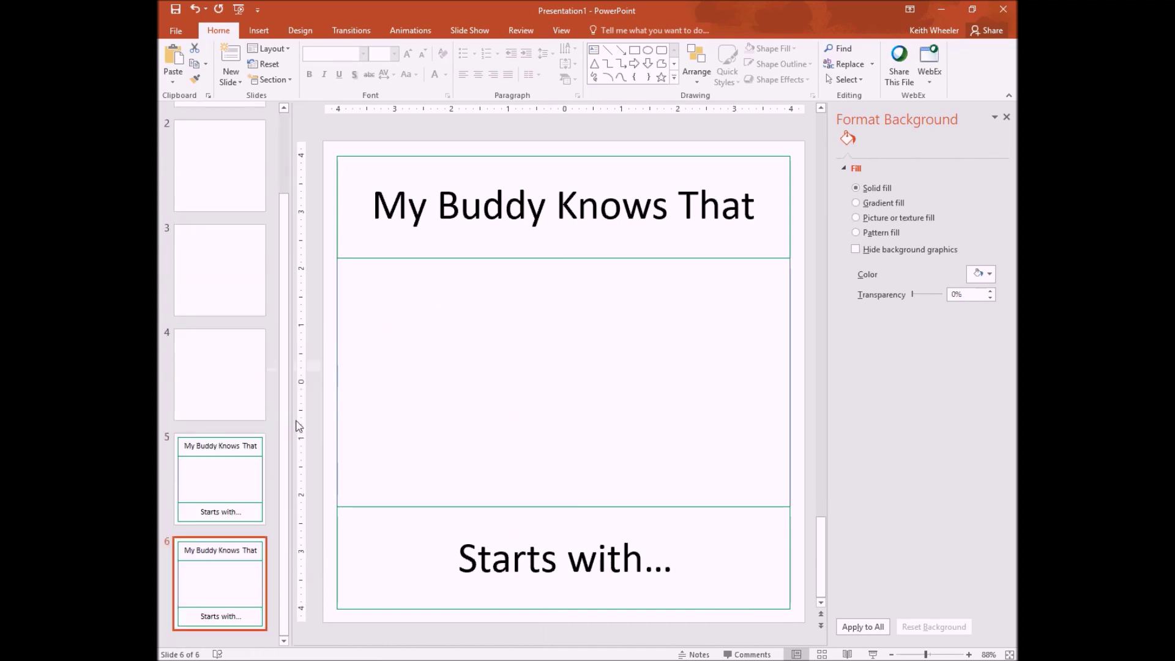
{"action": "left_click", "coordinate": [210, 516], "text": "ctrl"}
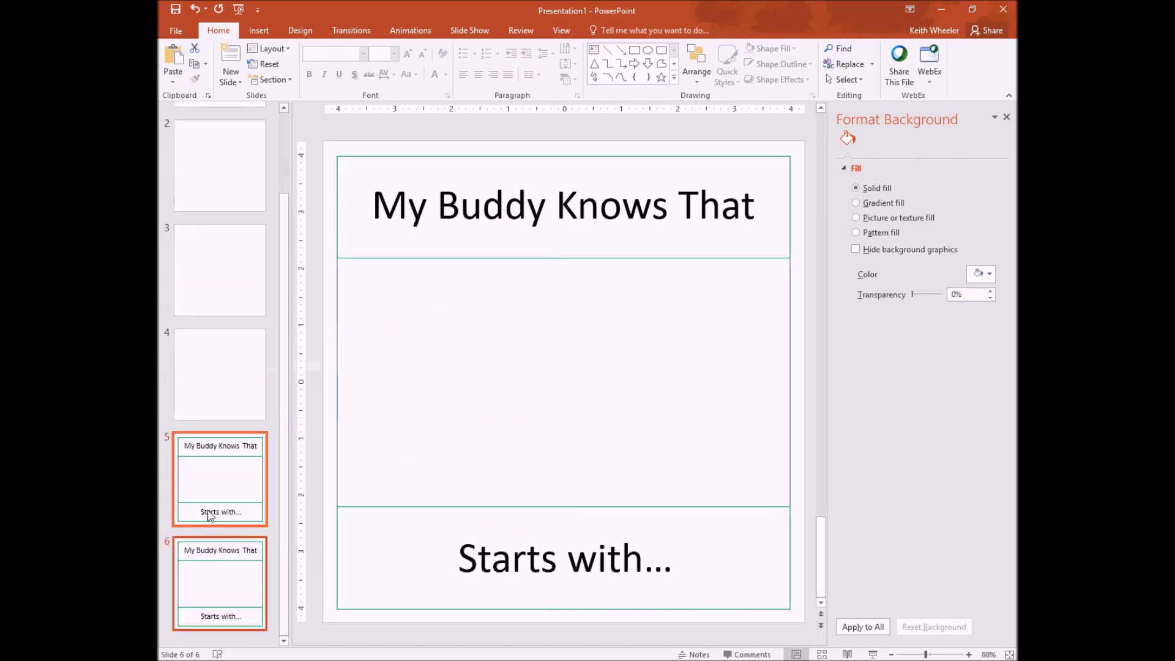
{"action": "left_click", "coordinate": [209, 516]}
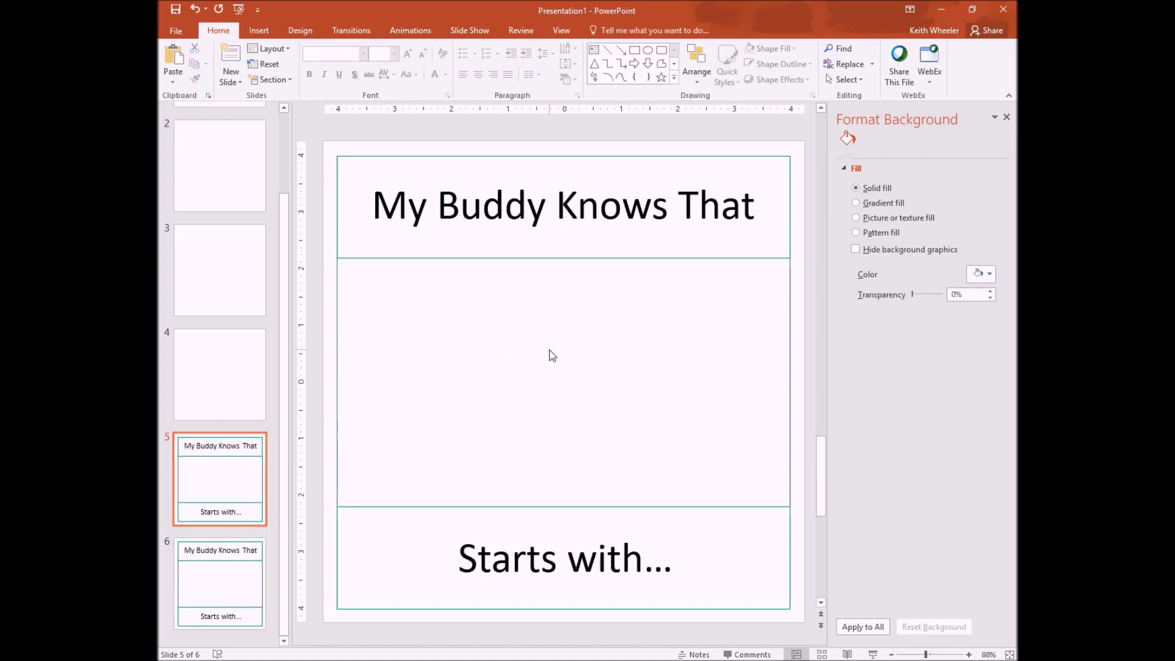
Insert apple-985513_1280.jpg from Books > My Buddy Knows > Letters > Images onto slide 5
{"action": "left_click", "coordinate": [259, 31]}
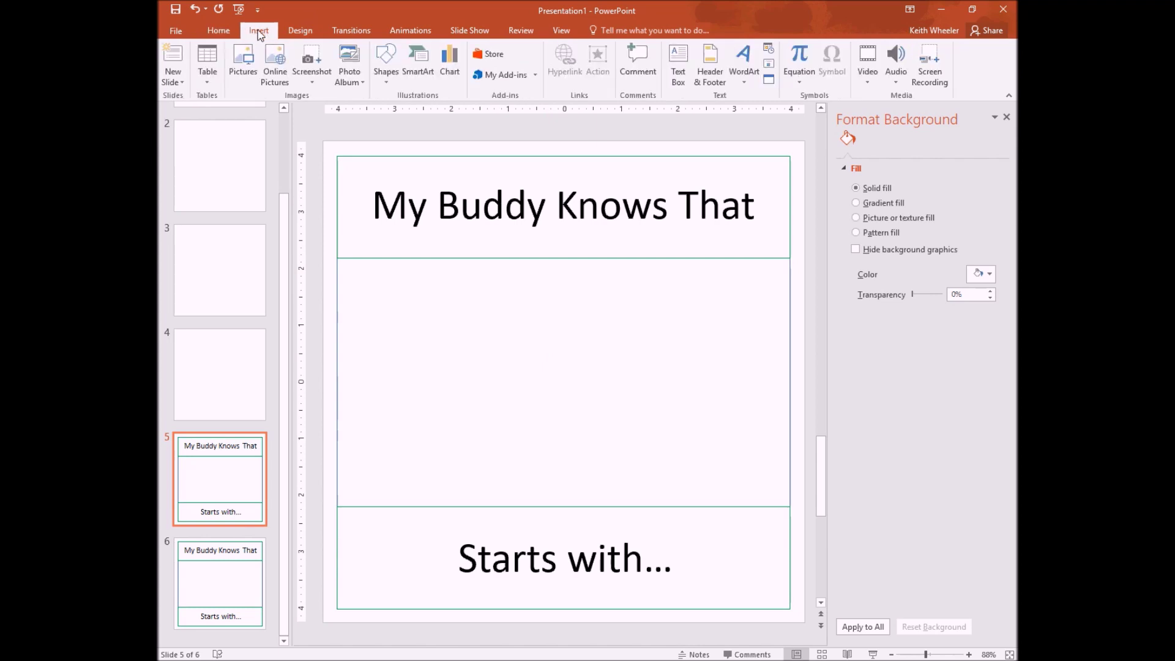
{"action": "left_click", "coordinate": [243, 60]}
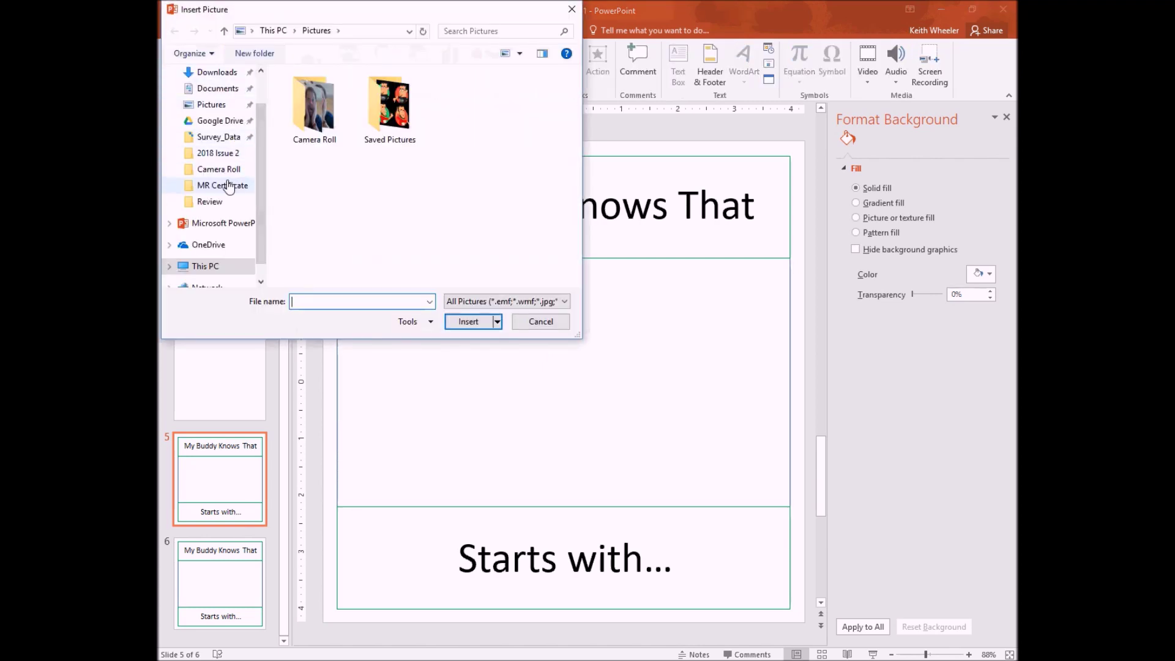
{"action": "left_click", "coordinate": [224, 200]}
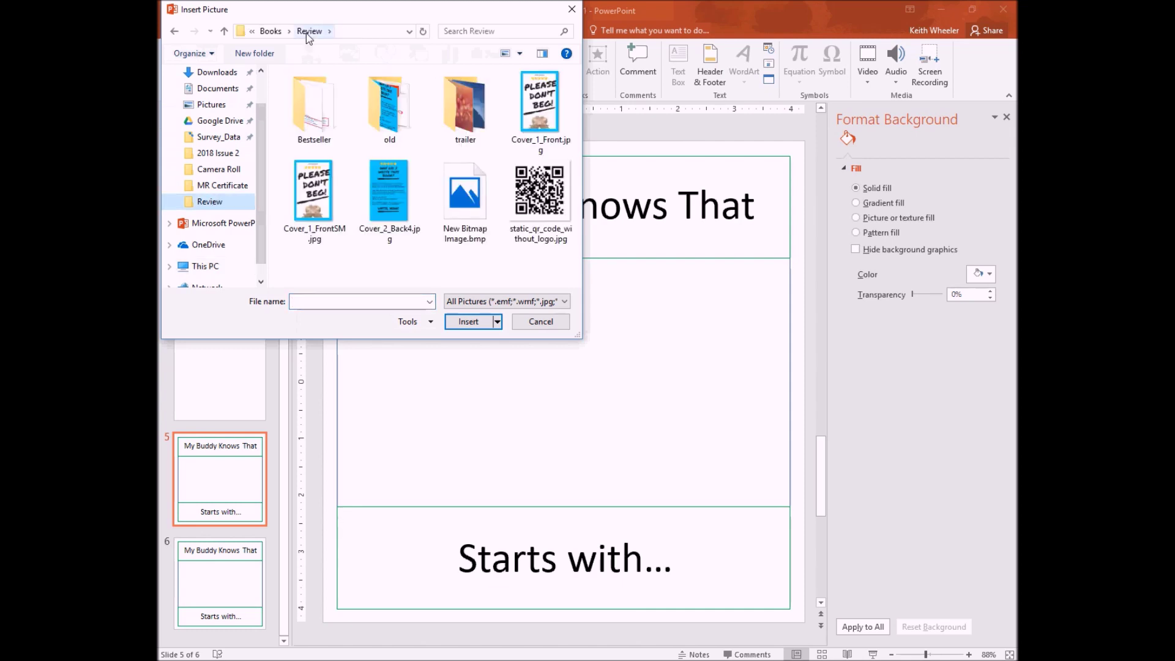
{"action": "left_click", "coordinate": [267, 32]}
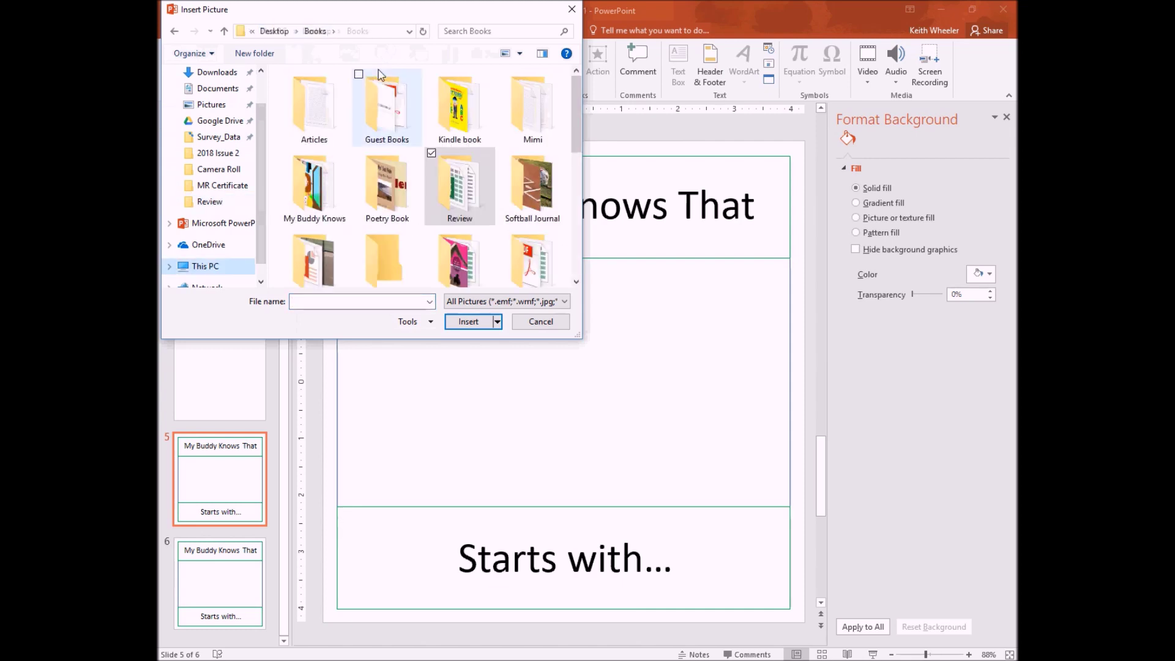
{"action": "double_click", "coordinate": [328, 197]}
{"action": "double_click", "coordinate": [313, 109]}
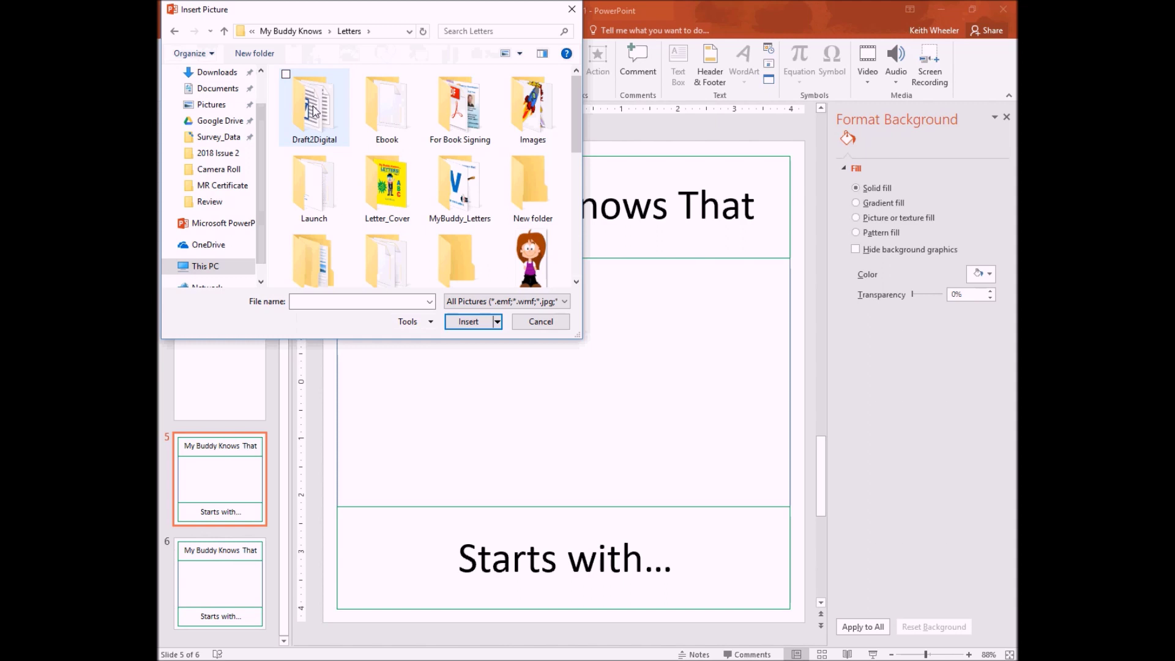
{"action": "double_click", "coordinate": [532, 104]}
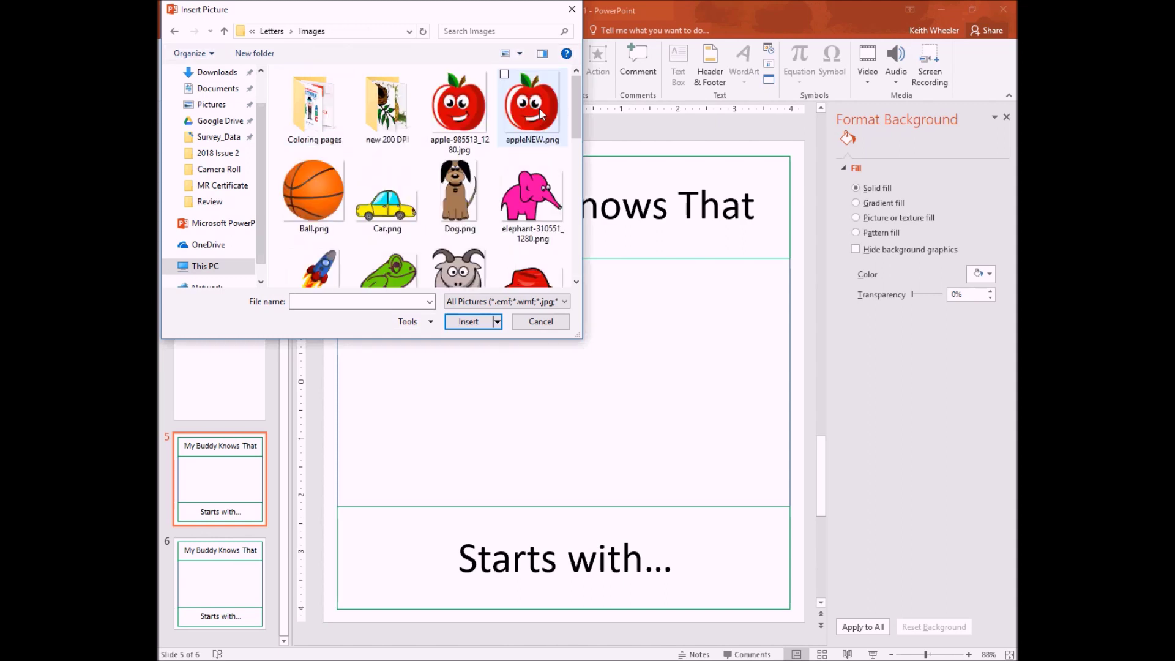
{"action": "double_click", "coordinate": [461, 127]}
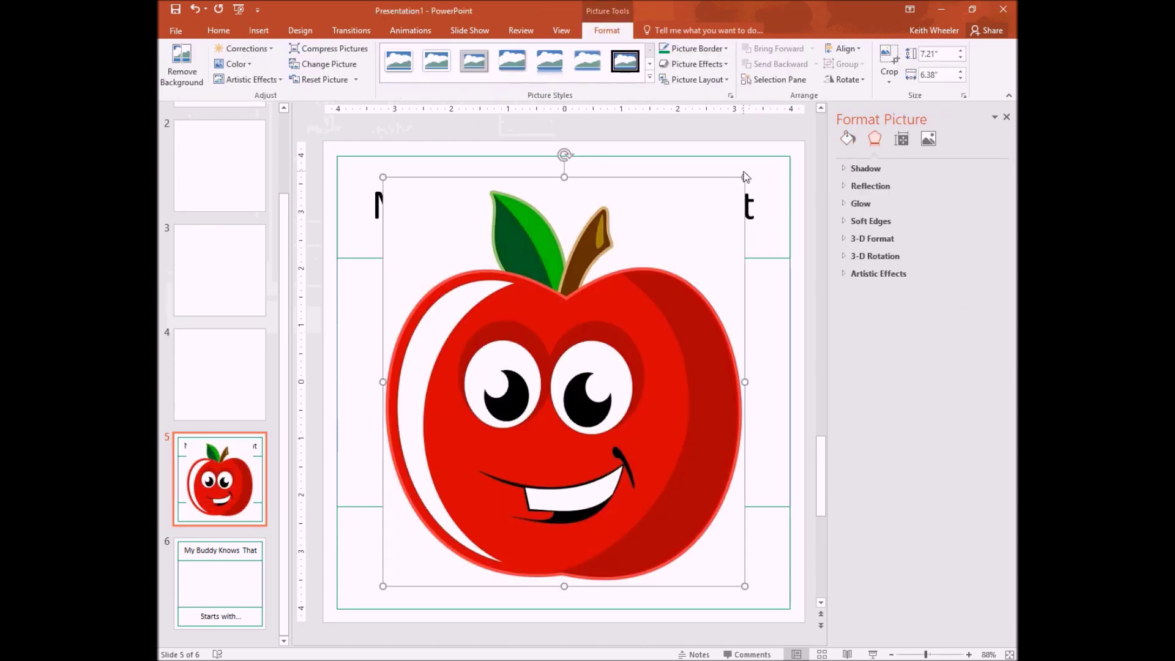
Resize the apple picture to 4.35 x 3.84 inches and centre it within the middle box
{"action": "left_click_drag", "start_coordinate": [744, 177], "coordinate": [633, 303]}
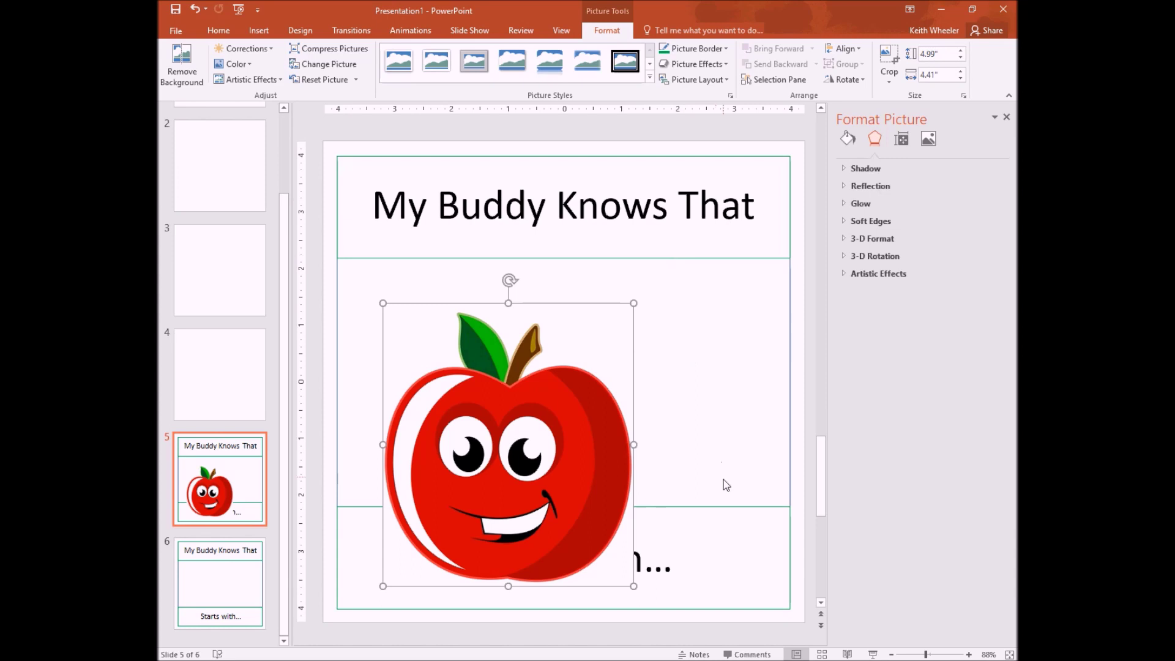
{"action": "left_click_drag", "start_coordinate": [486, 472], "coordinate": [543, 421]}
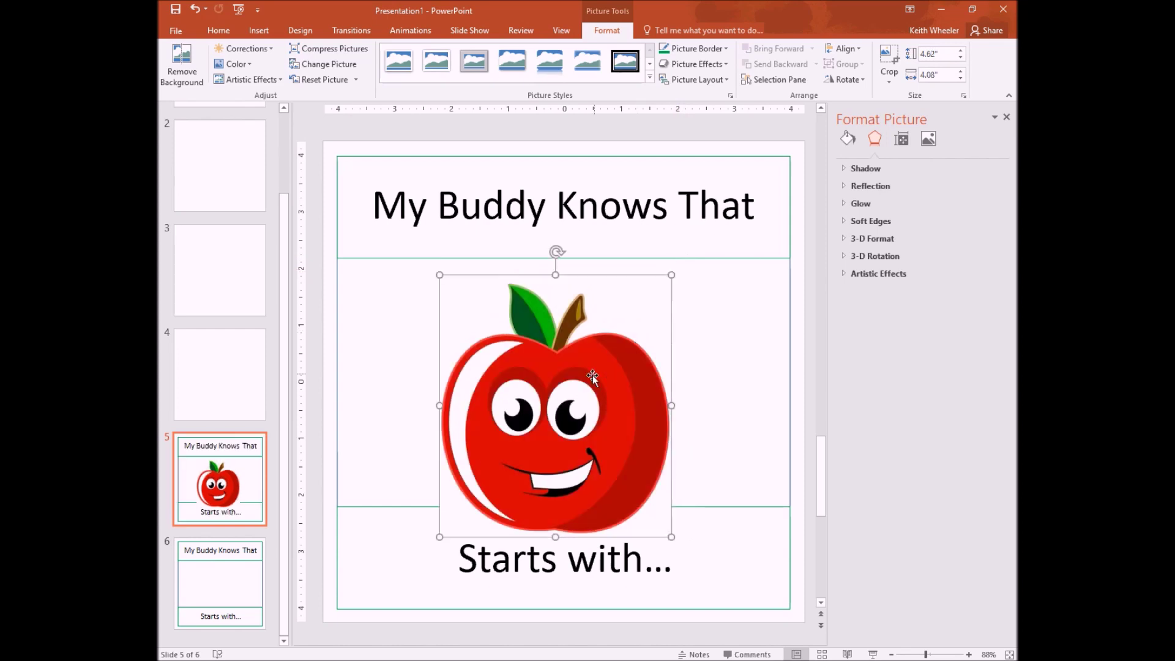
{"action": "left_click_drag", "start_coordinate": [597, 358], "coordinate": [598, 351]}
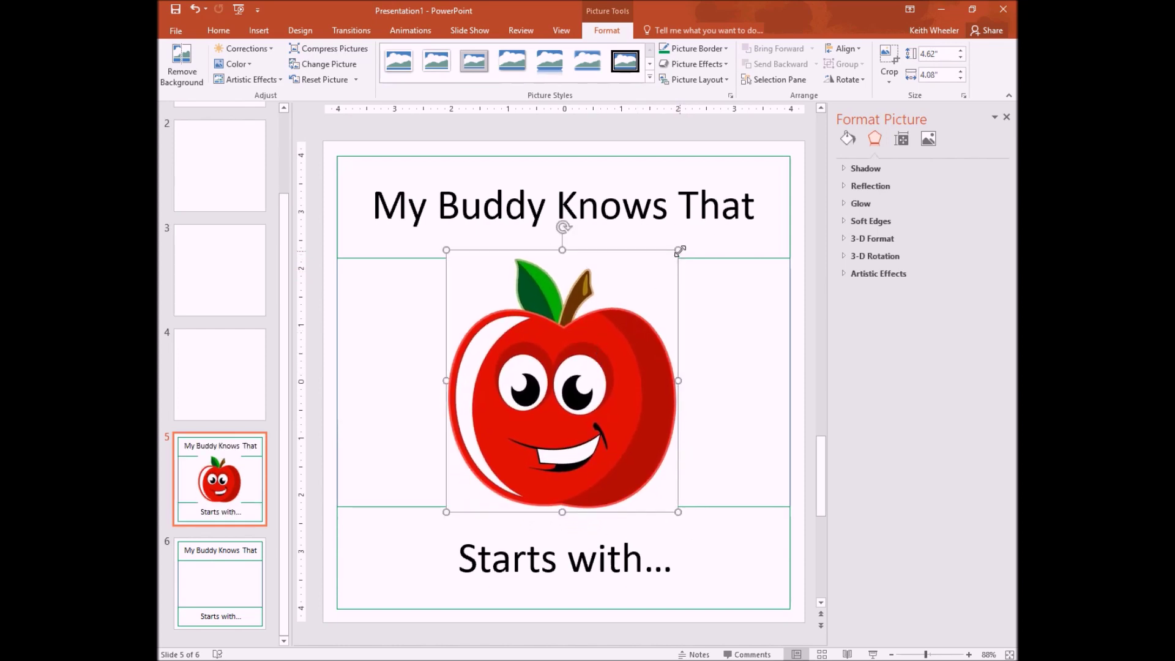
{"action": "left_click_drag", "start_coordinate": [678, 251], "coordinate": [665, 265]}
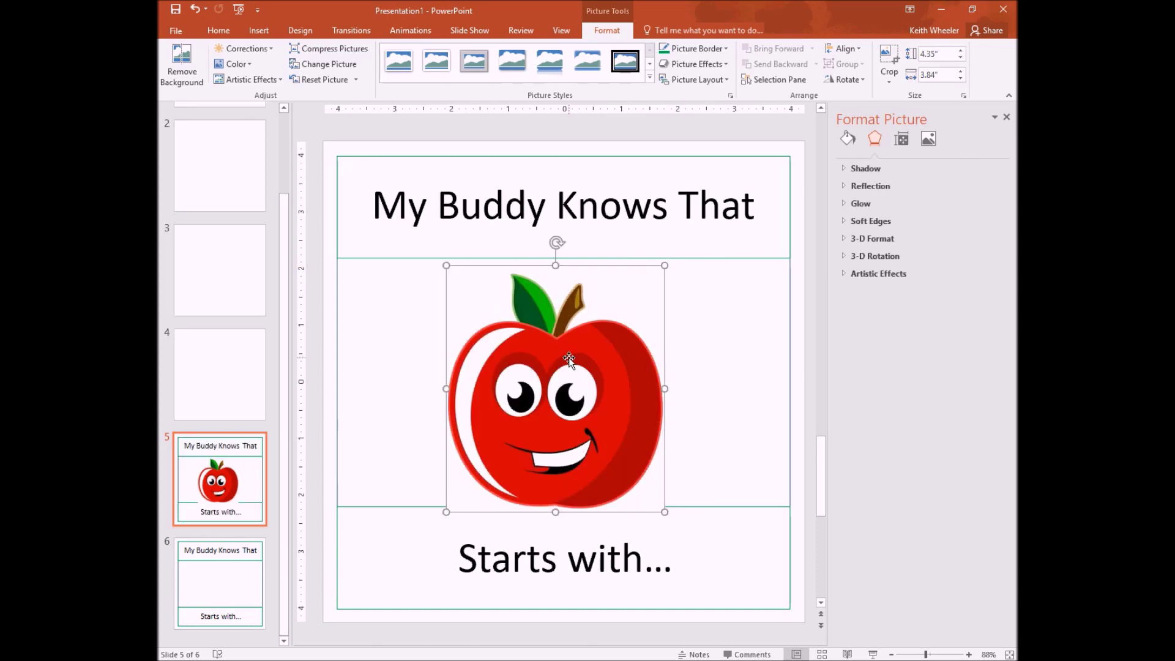
{"action": "left_click_drag", "start_coordinate": [569, 359], "coordinate": [579, 351]}
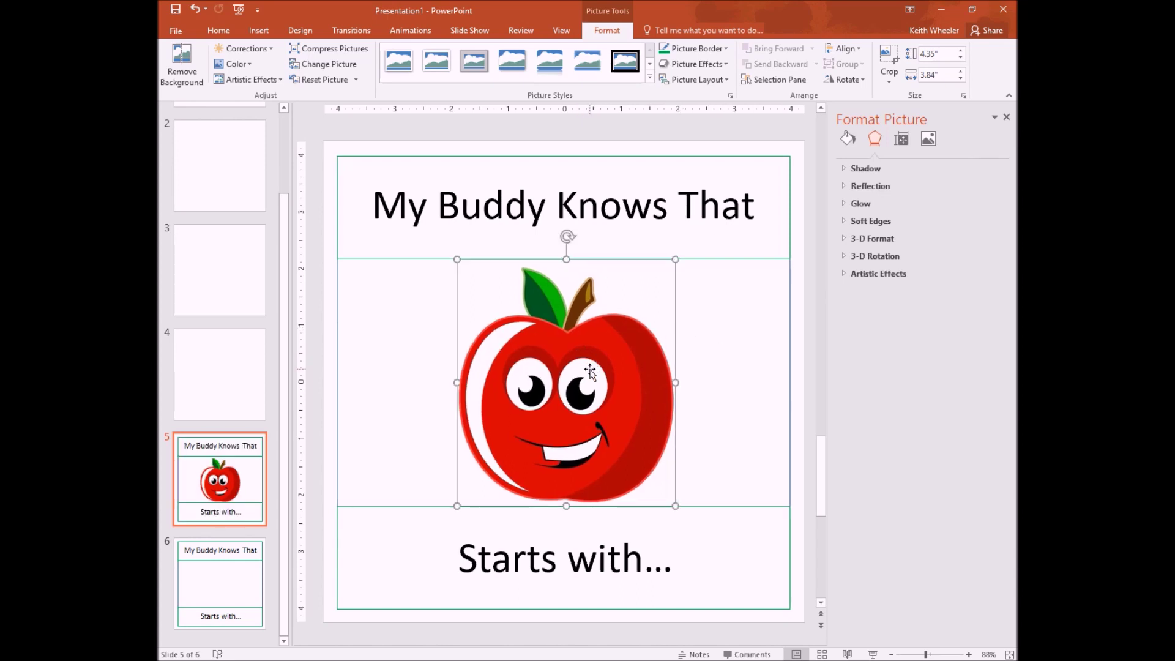
{"action": "key", "text": "Escape"}
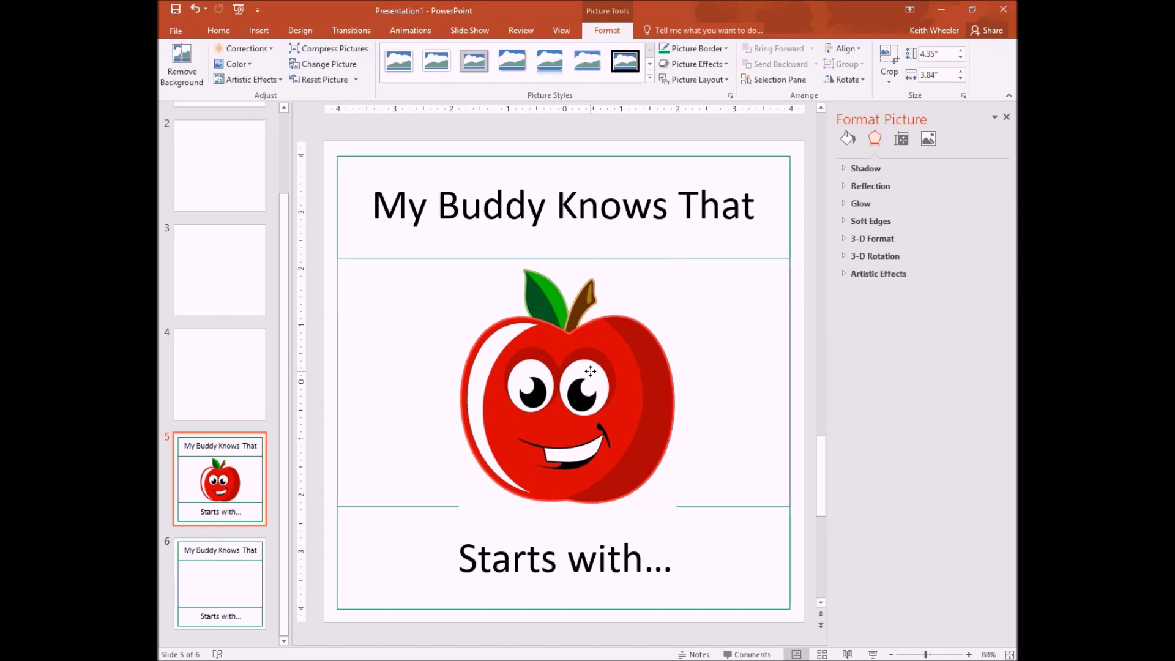
{"action": "left_click_drag", "start_coordinate": [590, 371], "coordinate": [593, 371]}
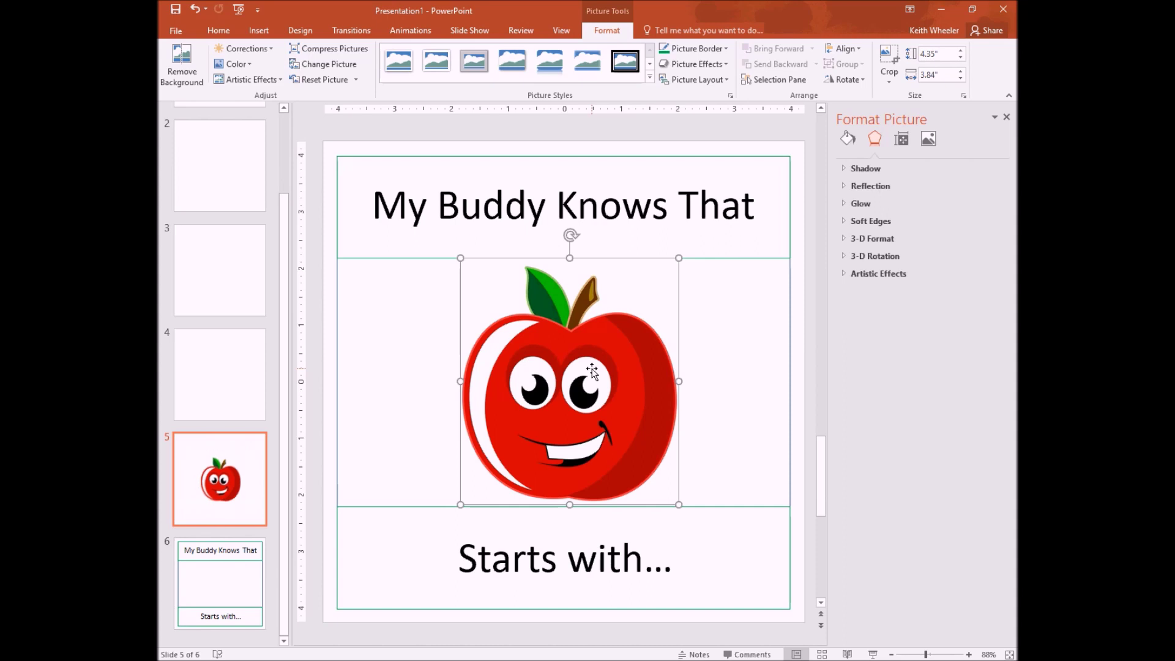
{"action": "left_click", "coordinate": [735, 343]}
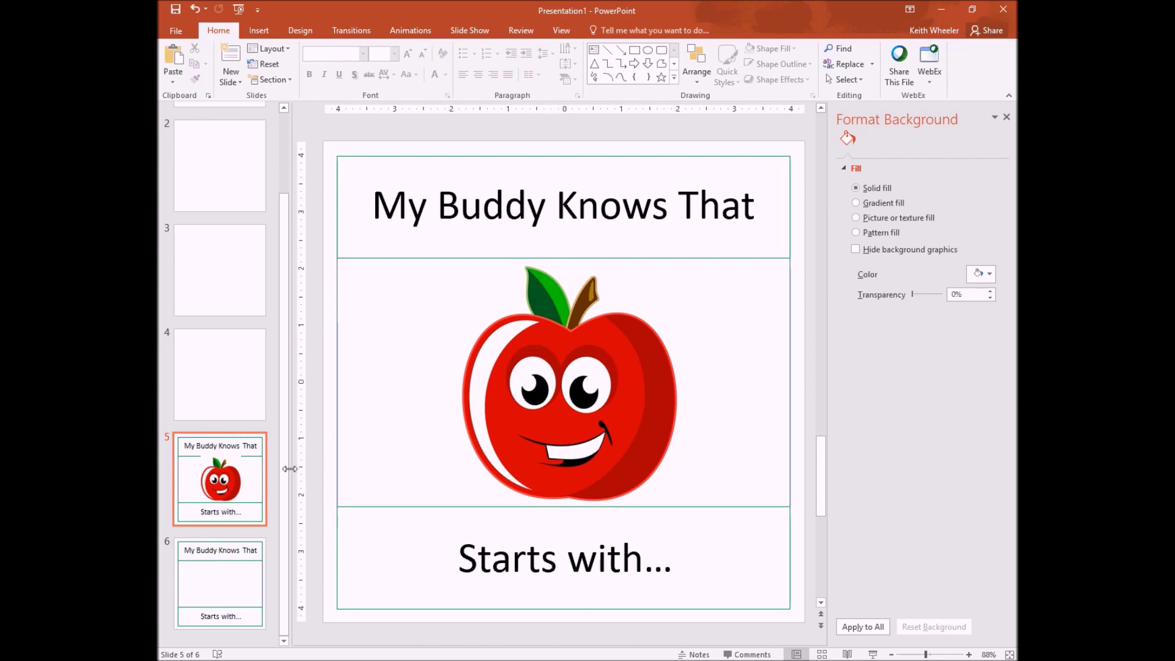
Add a new slide after slide 5 using the same title-and-'Starts with…' layout
{"action": "left_click", "coordinate": [236, 513]}
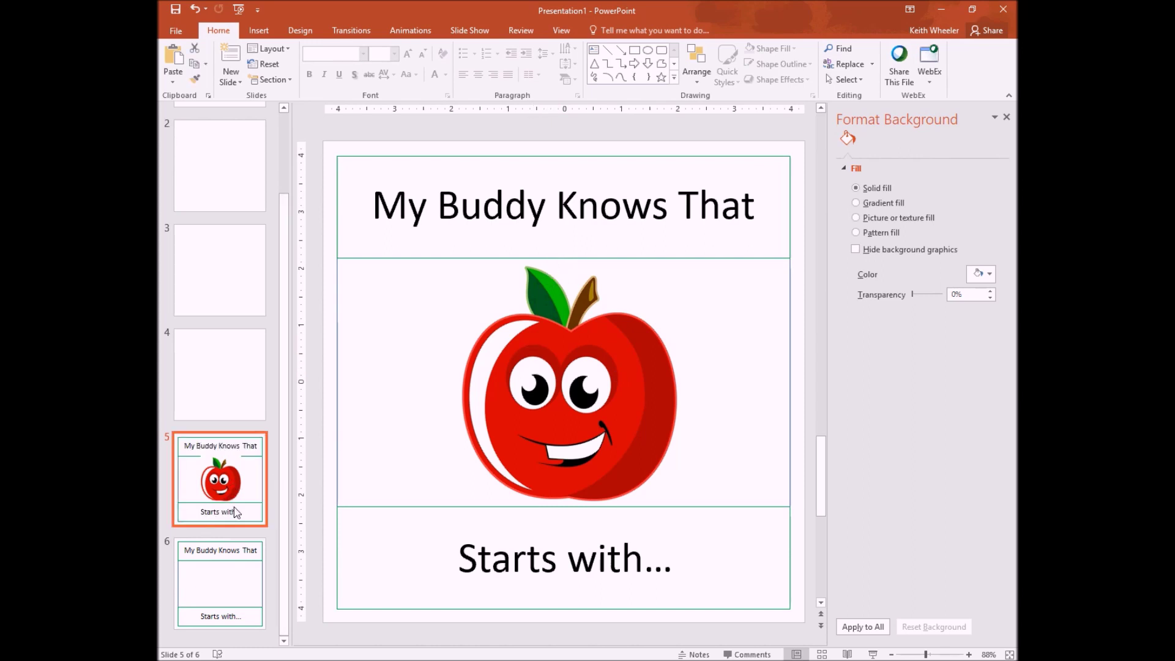
{"action": "key", "text": "ctrl+c"}
{"action": "key", "text": "ctrl+v"}
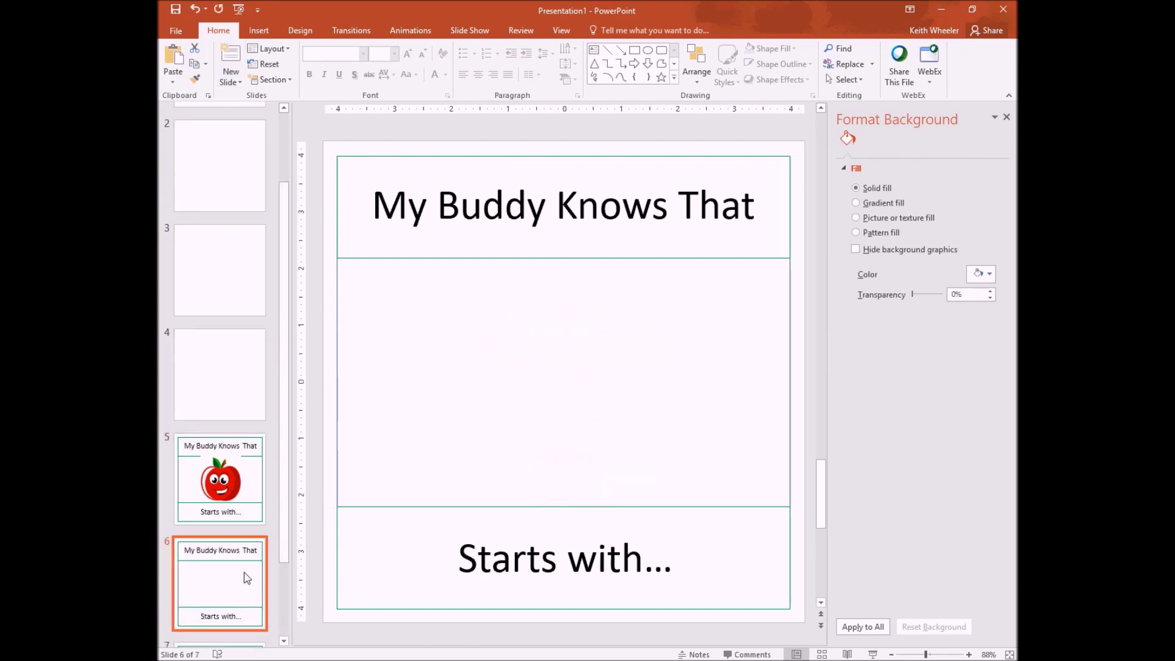
{"action": "scroll", "coordinate": [242, 551], "scroll_direction": "down", "scroll_amount": 1}
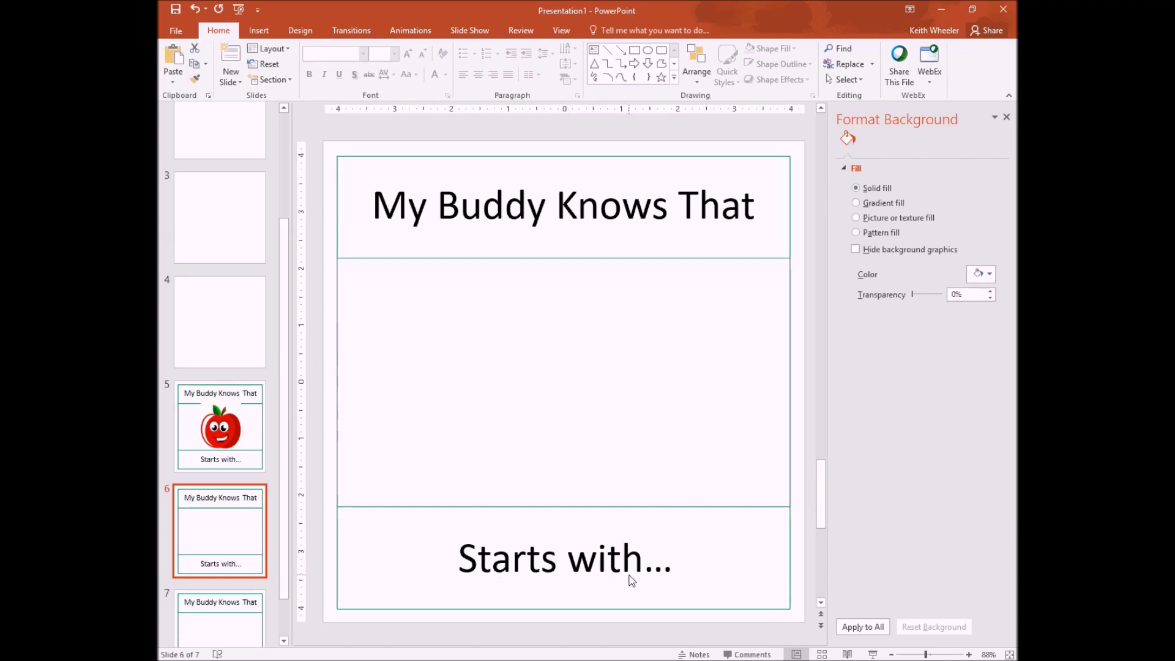
In Slide Master view, duplicate the book's custom layout
{"action": "left_click", "coordinate": [552, 30]}
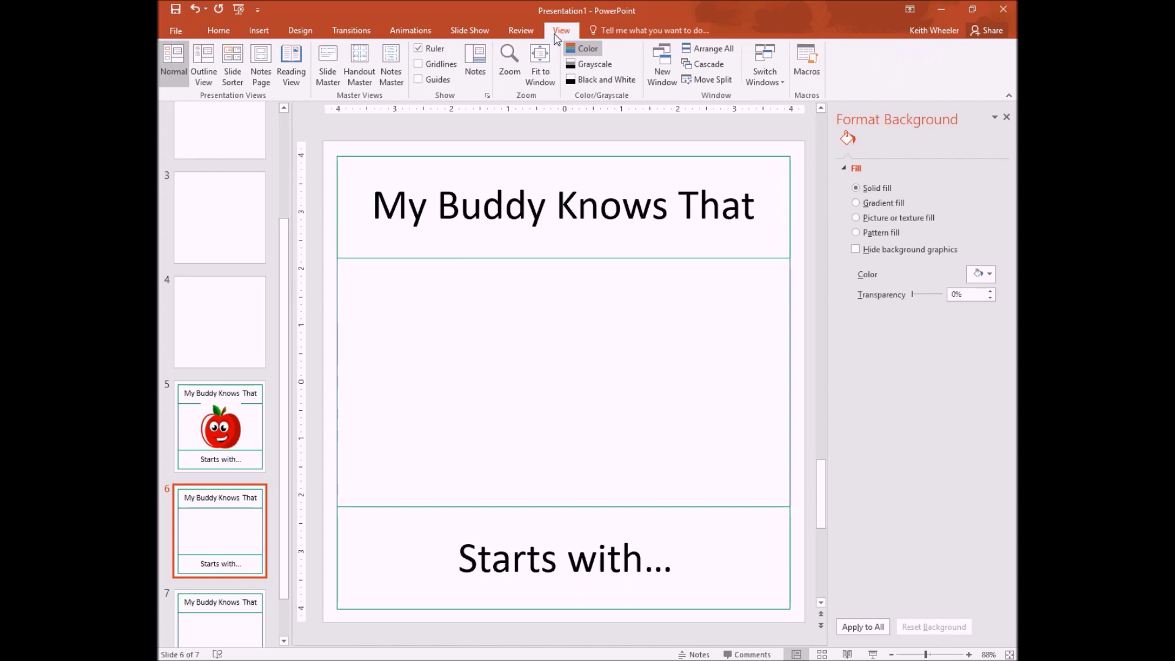
{"action": "left_click", "coordinate": [333, 60]}
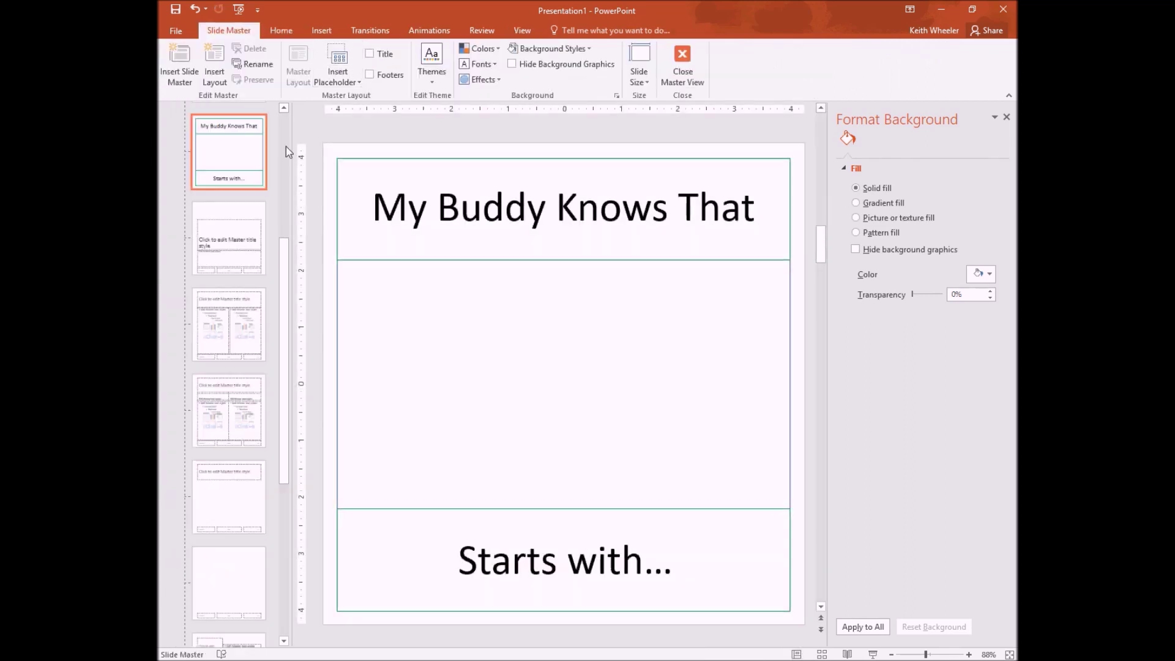
{"action": "key", "text": "ctrl+z"}
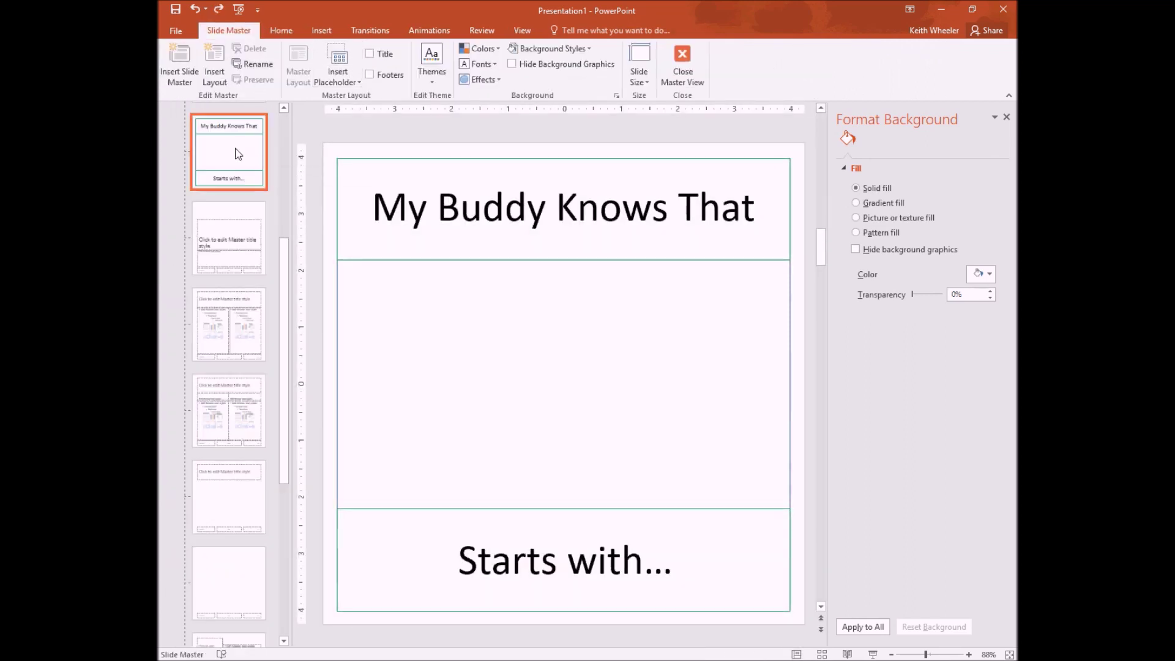
{"action": "right_click", "coordinate": [238, 154]}
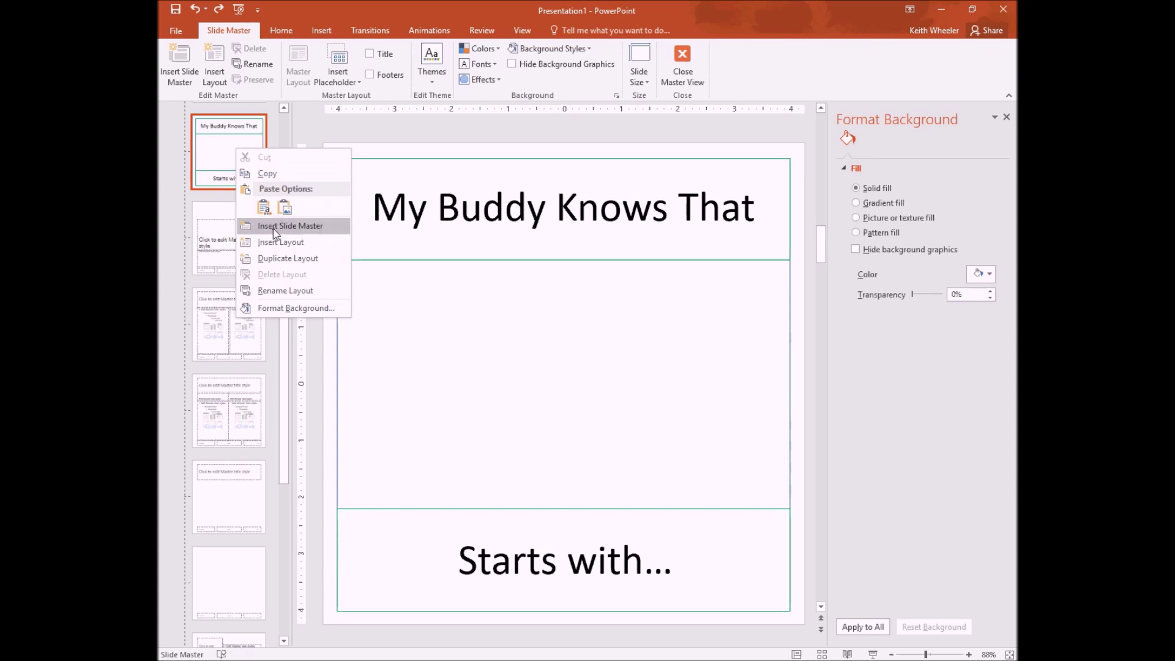
{"action": "left_click", "coordinate": [291, 257]}
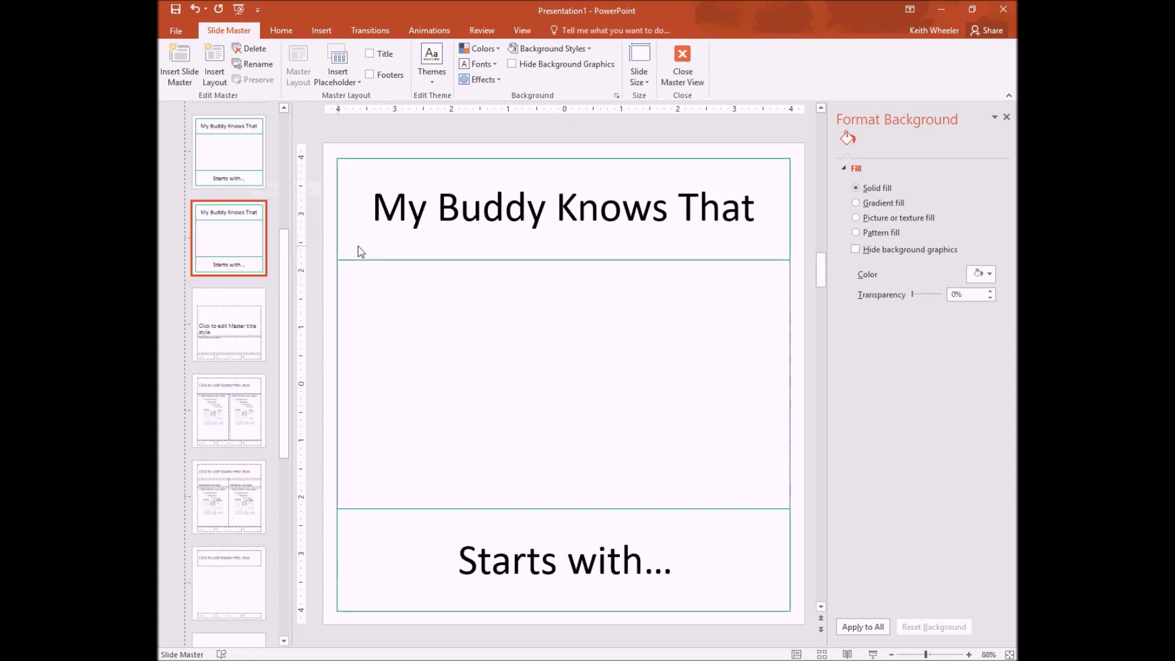
Delete the title and 'Starts with…' placeholders from the copied layout
{"action": "left_click", "coordinate": [416, 221]}
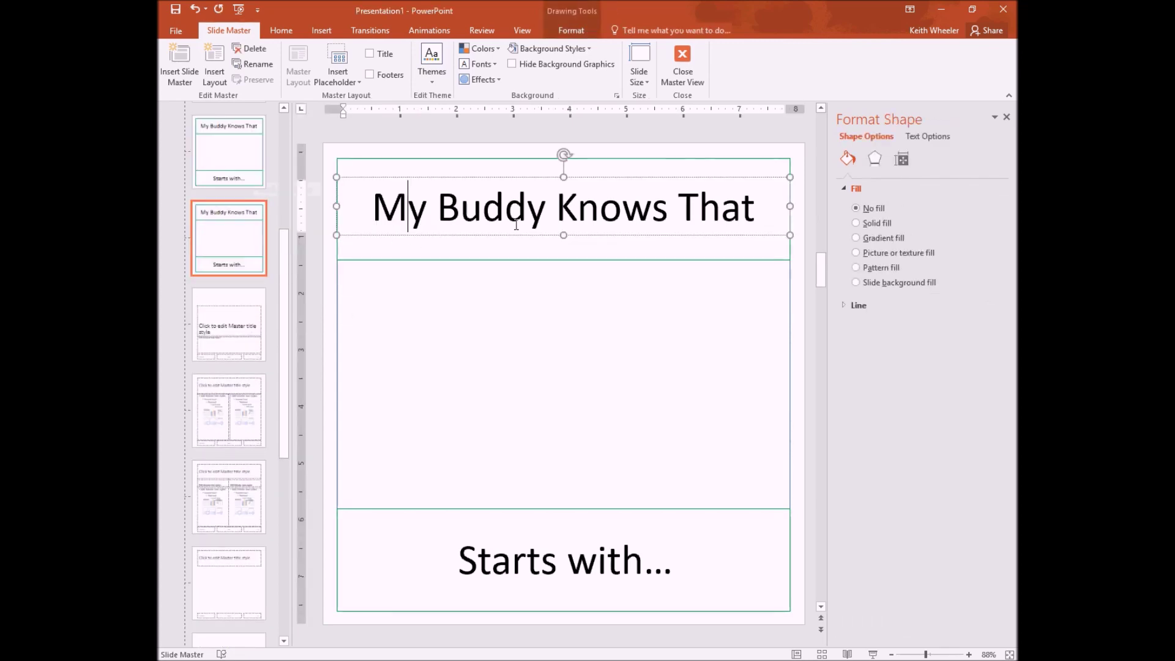
{"action": "left_click", "coordinate": [577, 233]}
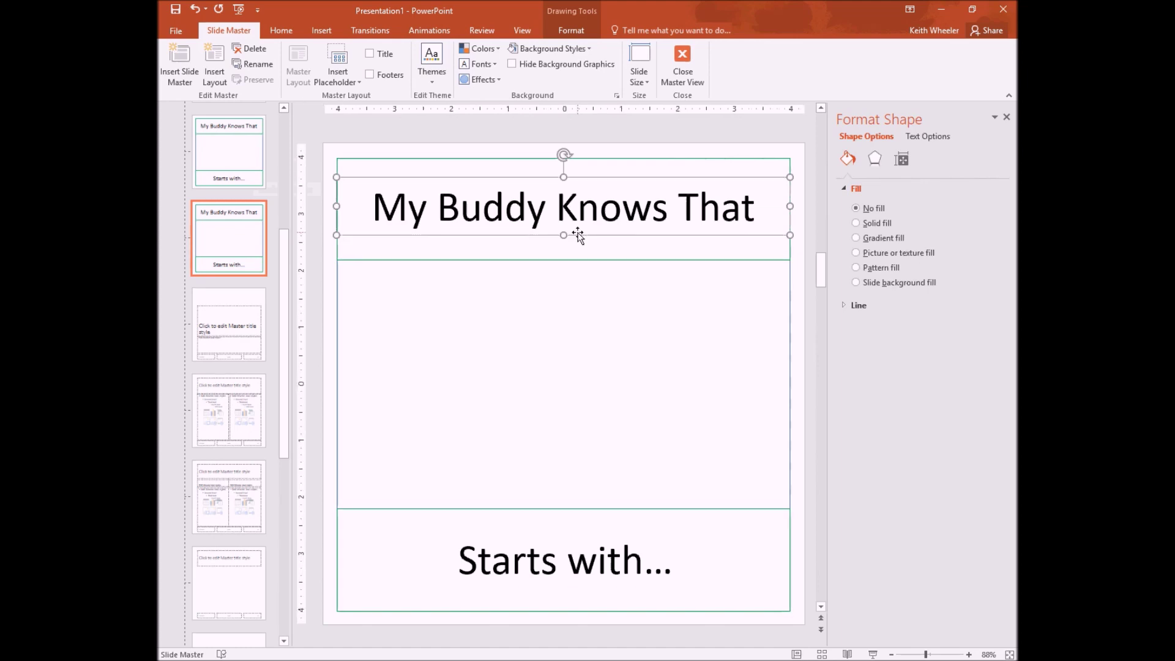
{"action": "key", "text": "Delete"}
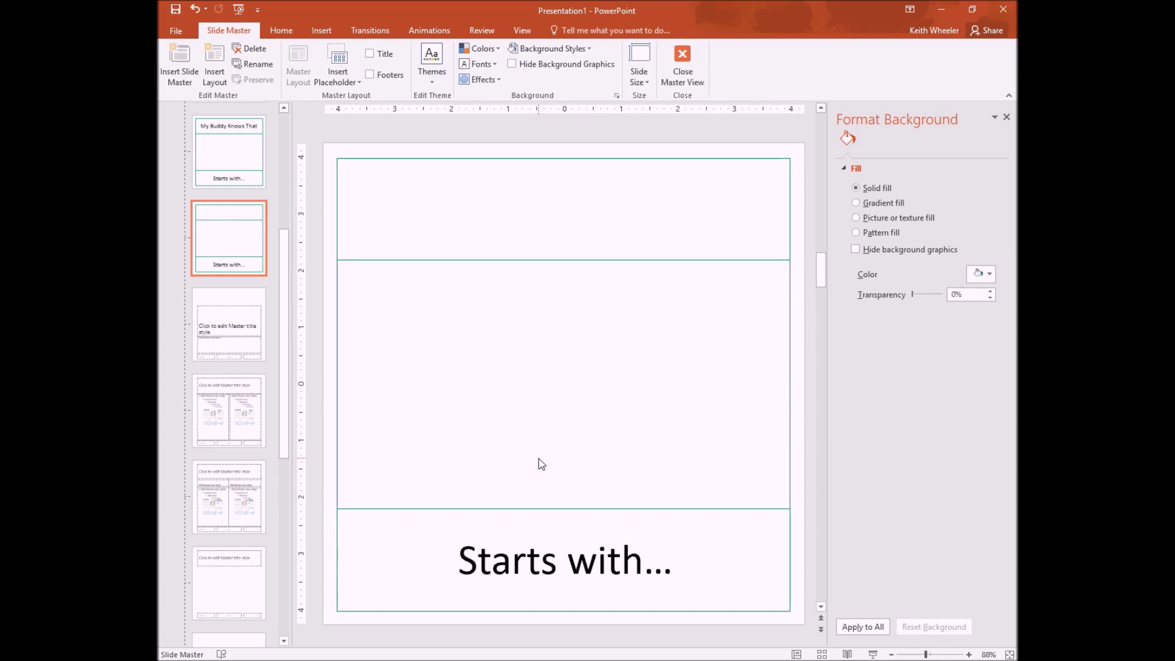
{"action": "left_click", "coordinate": [536, 563]}
{"action": "double_click", "coordinate": [535, 564]}
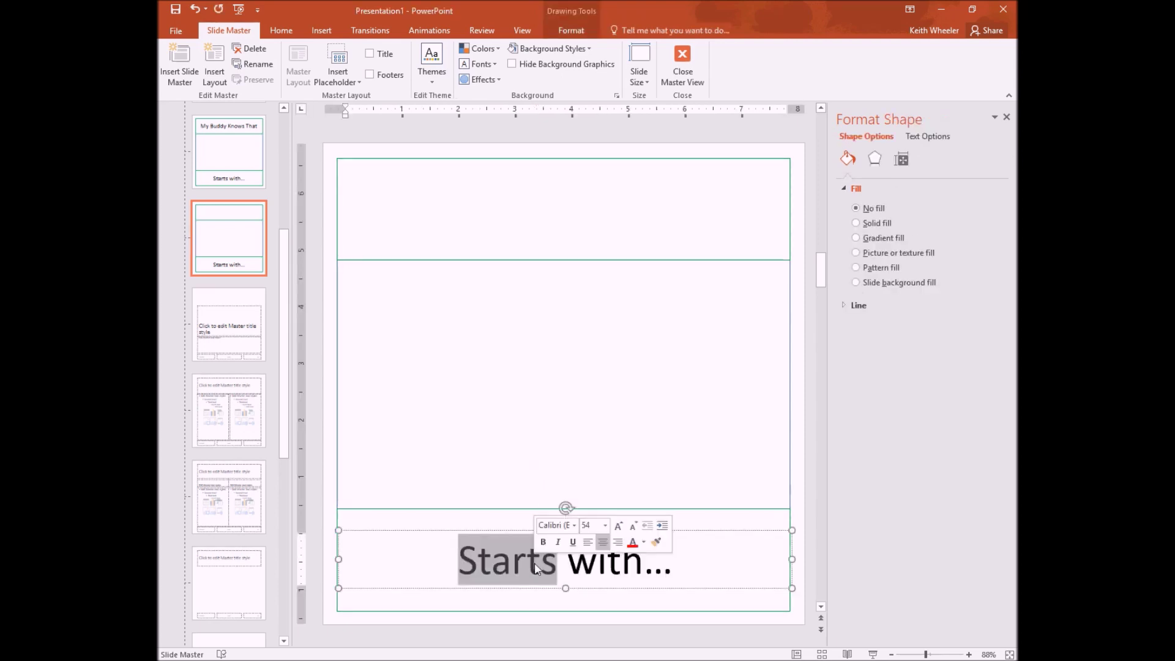
{"action": "left_click", "coordinate": [699, 535]}
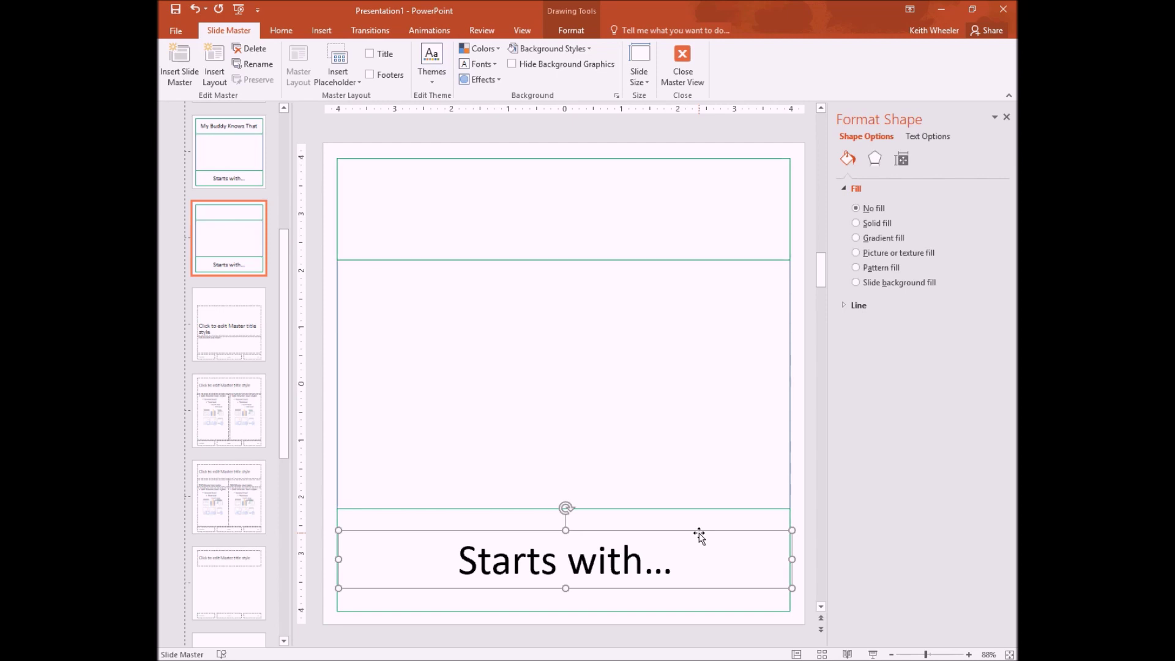
{"action": "key", "text": "Delete"}
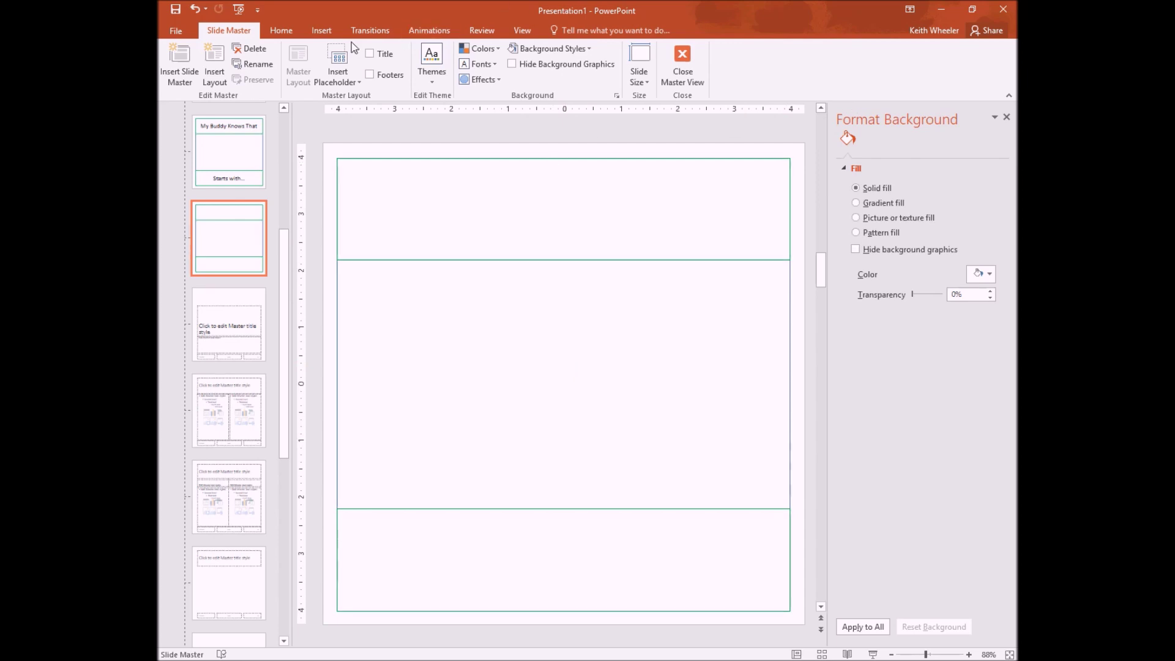
{"action": "left_click", "coordinate": [521, 31]}
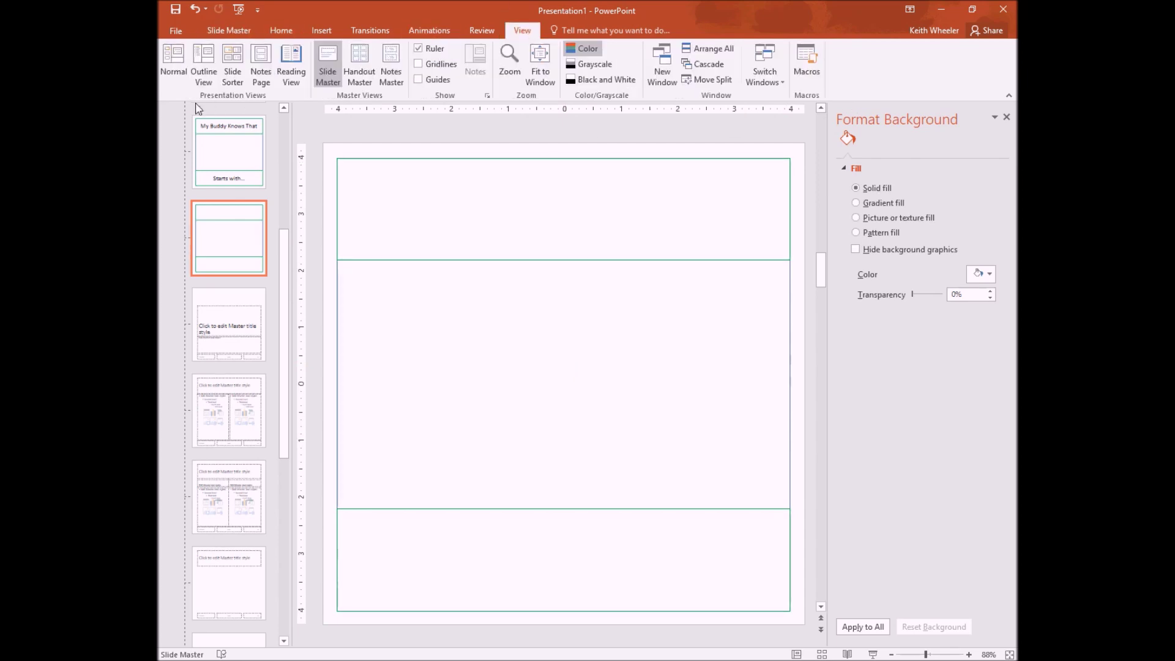
Return to Normal view and apply 1_Custom Layout to slide 7
{"action": "left_click", "coordinate": [173, 62]}
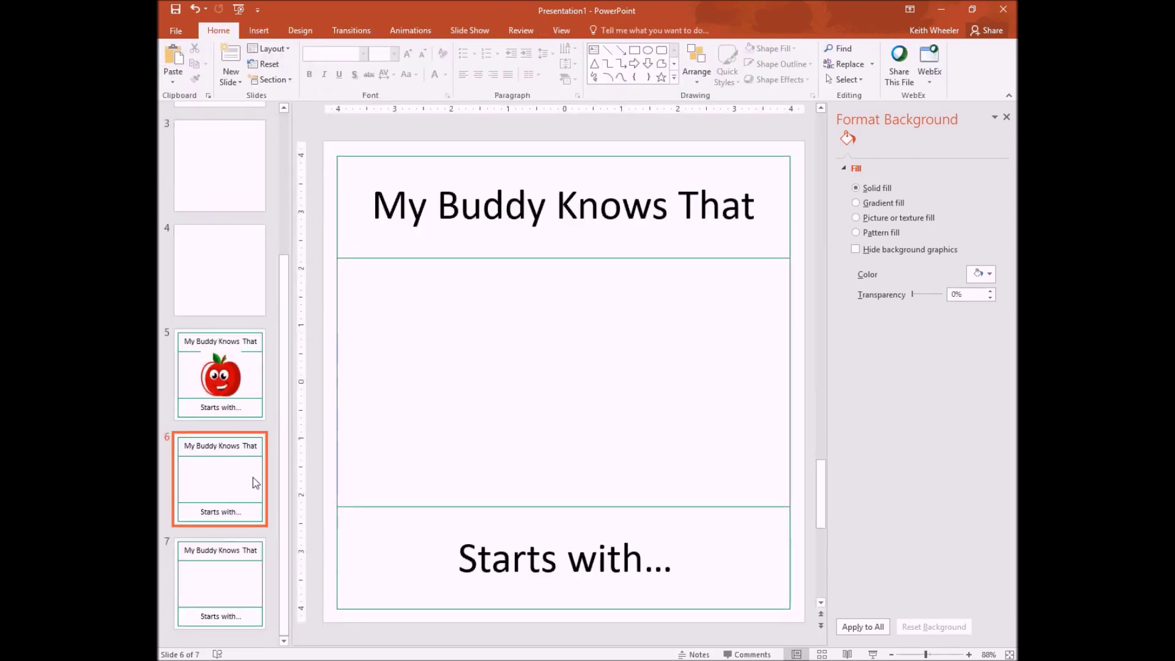
{"action": "left_click", "coordinate": [234, 597]}
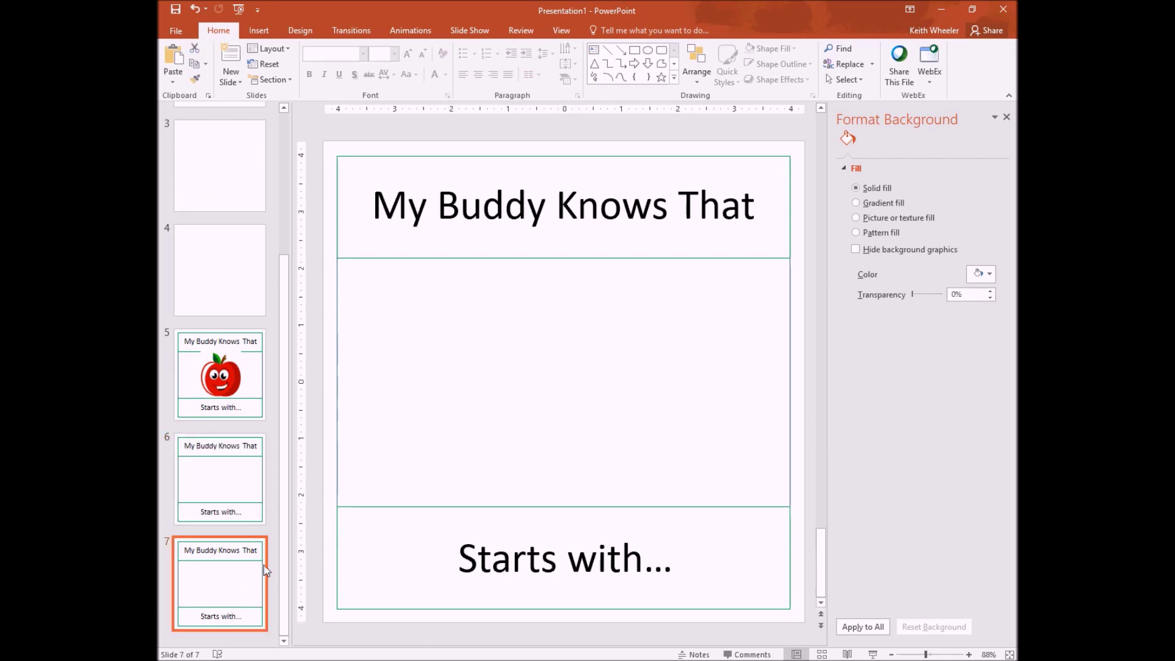
{"action": "right_click", "coordinate": [224, 579]}
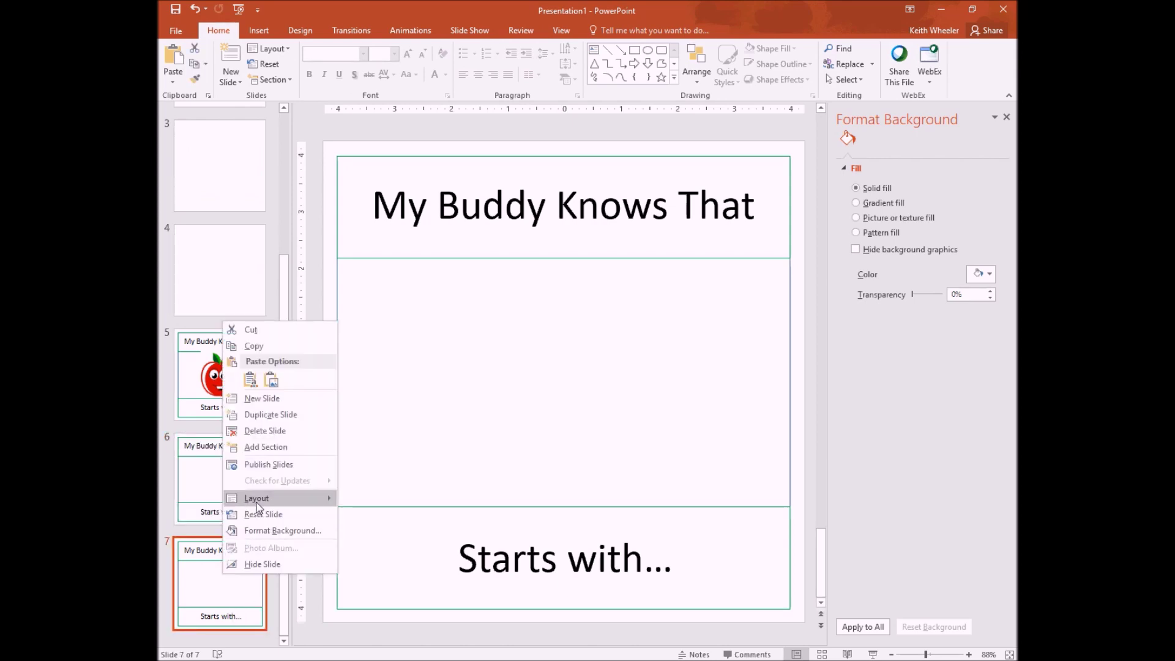
{"action": "mouse_move", "coordinate": [258, 507]}
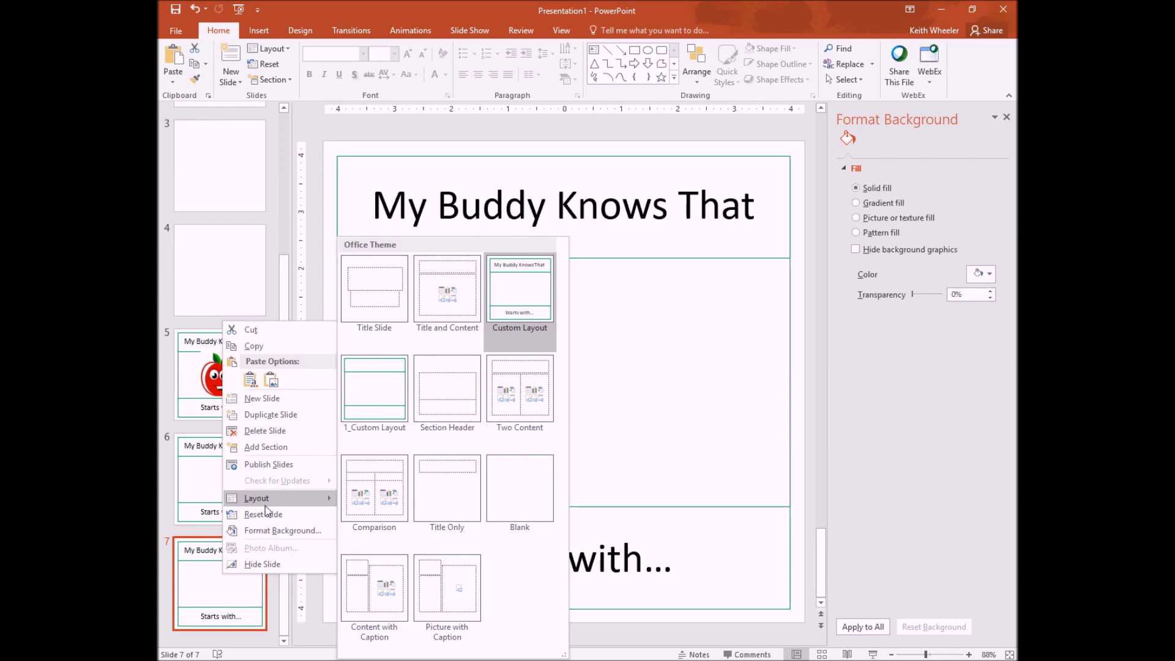
{"action": "left_click", "coordinate": [392, 394]}
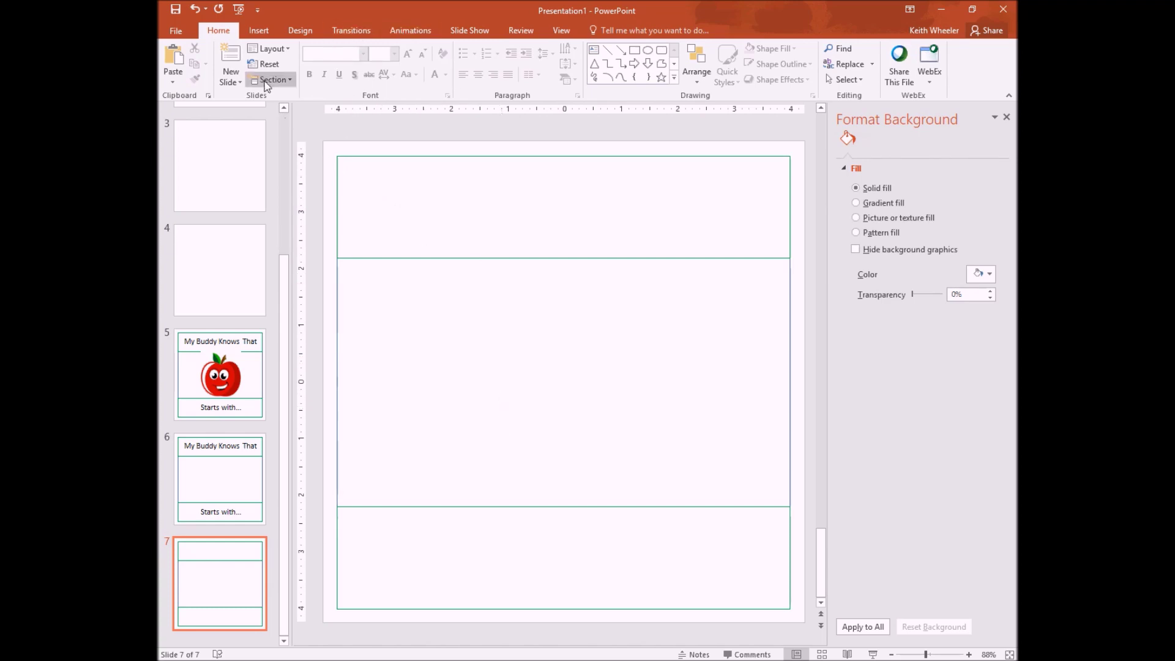
Add a text box containing a centred letter A, stretched across the slide width
{"action": "left_click", "coordinate": [264, 35]}
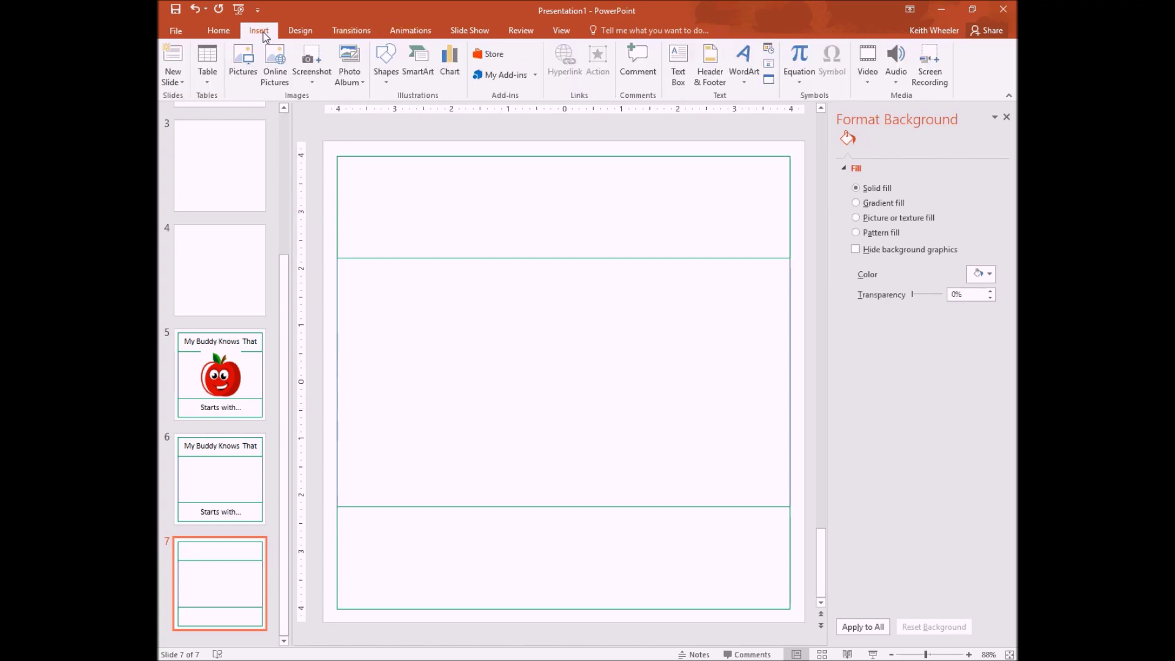
{"action": "left_click", "coordinate": [678, 67]}
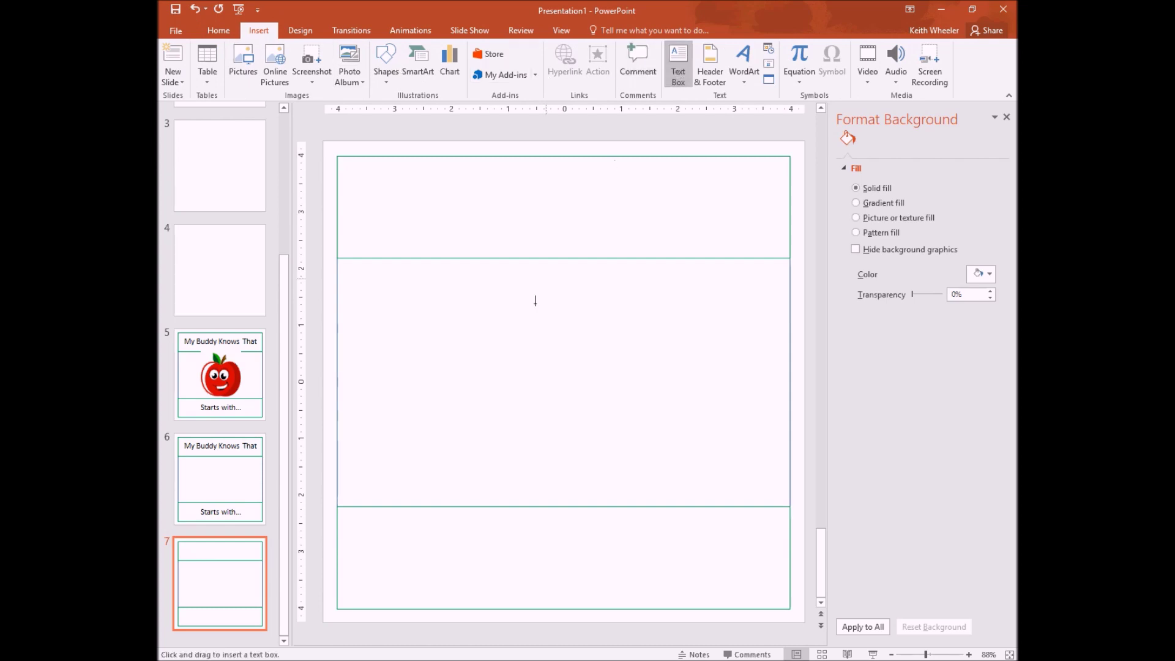
{"action": "left_click", "coordinate": [480, 394]}
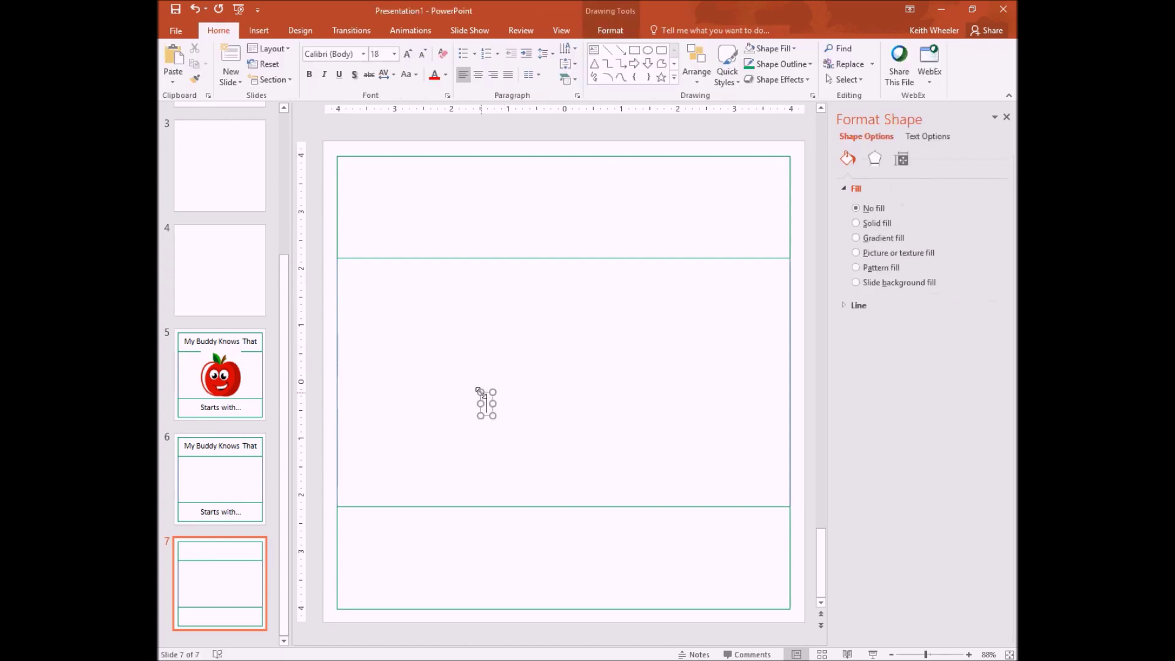
{"action": "left_click_drag", "start_coordinate": [493, 404], "coordinate": [634, 403]}
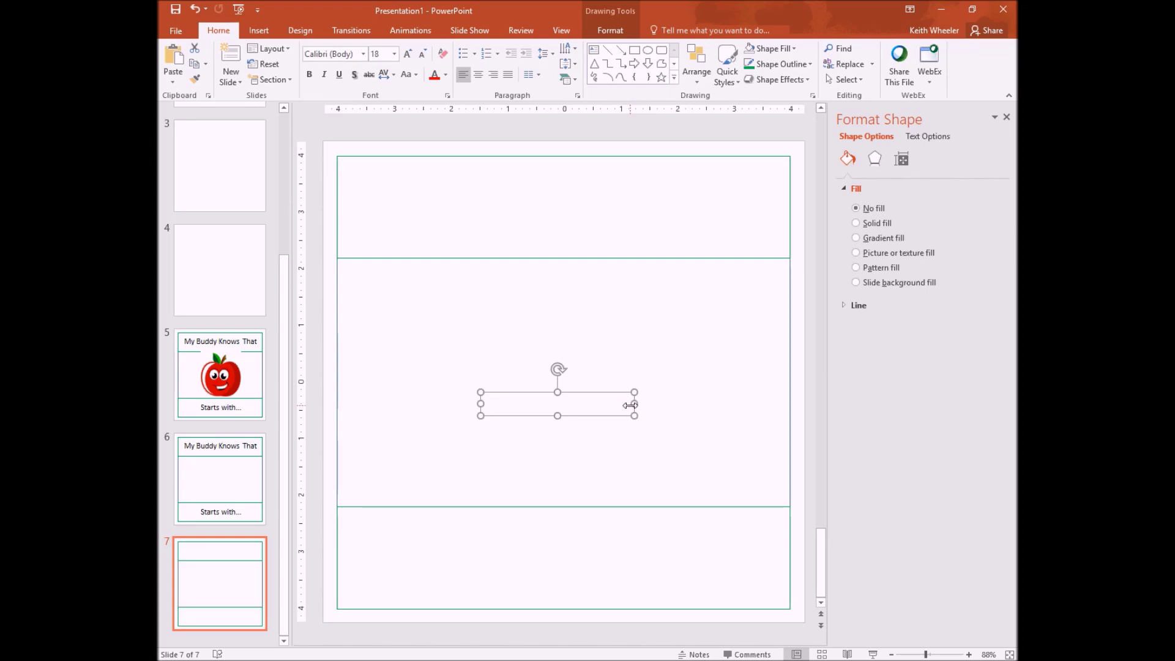
{"action": "type", "text": "A"}
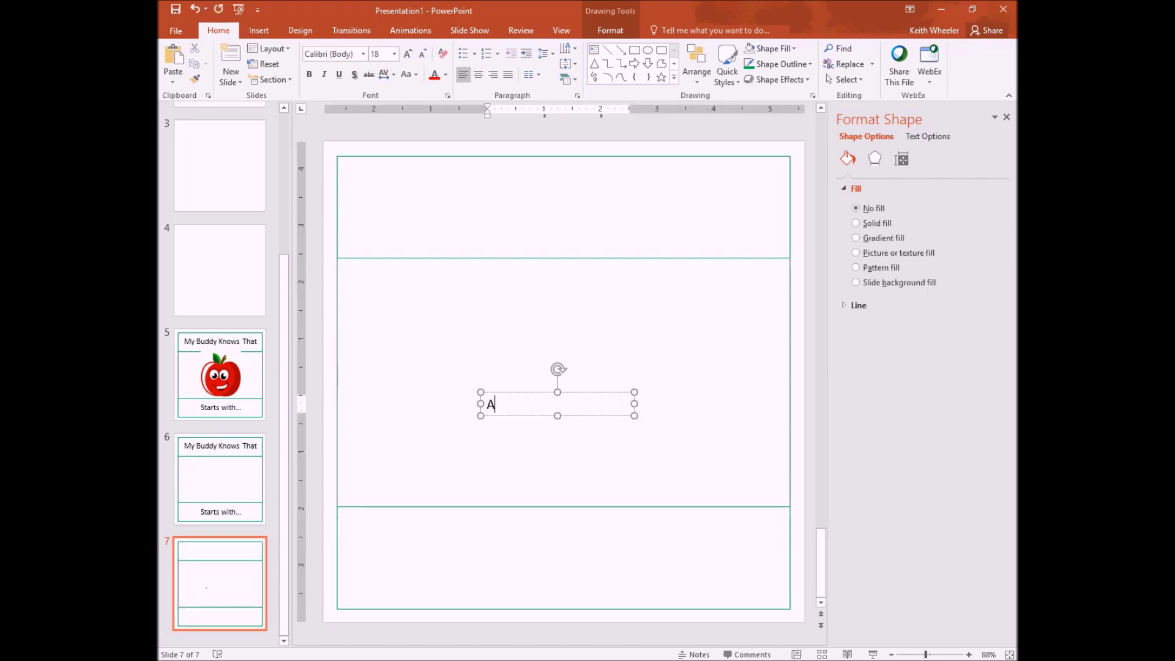
{"action": "key", "text": "ctrl+a"}
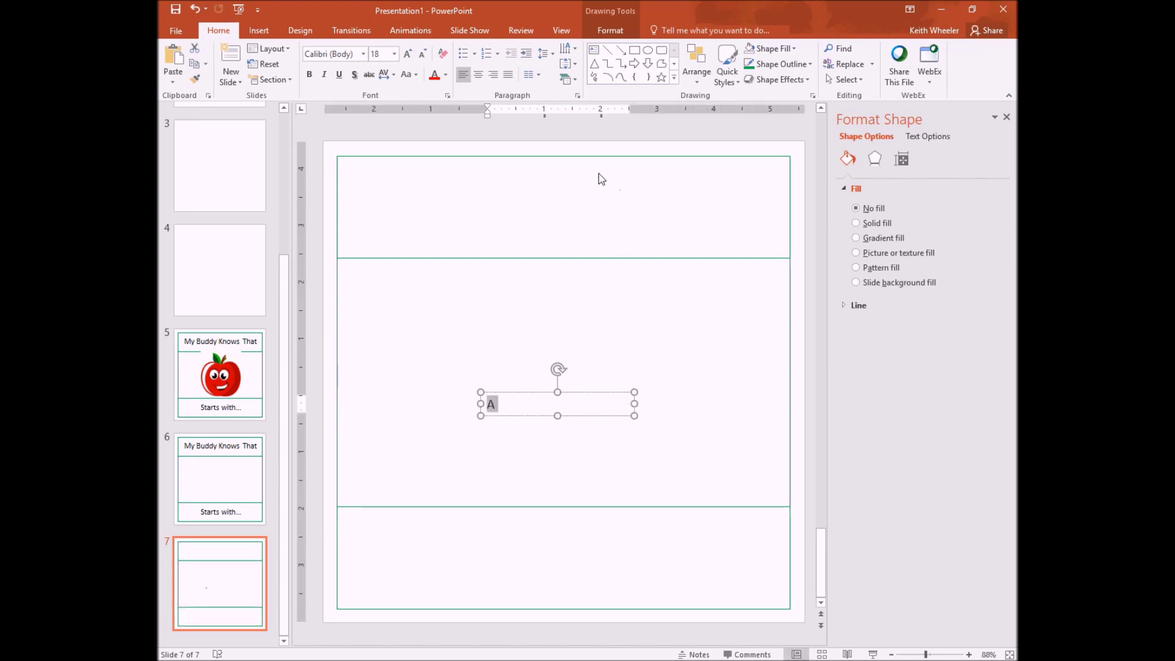
{"action": "left_click", "coordinate": [478, 74]}
{"action": "left_click_drag", "start_coordinate": [481, 410], "coordinate": [338, 407]}
{"action": "left_click_drag", "start_coordinate": [633, 404], "coordinate": [788, 404]}
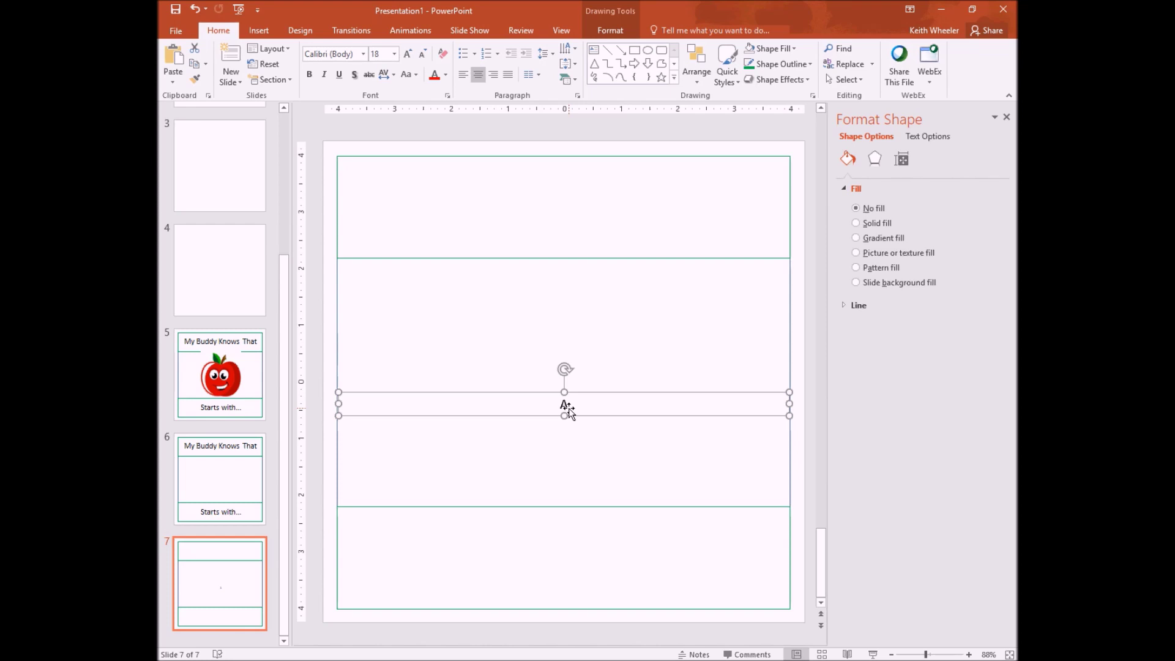
{"action": "double_click", "coordinate": [568, 409]}
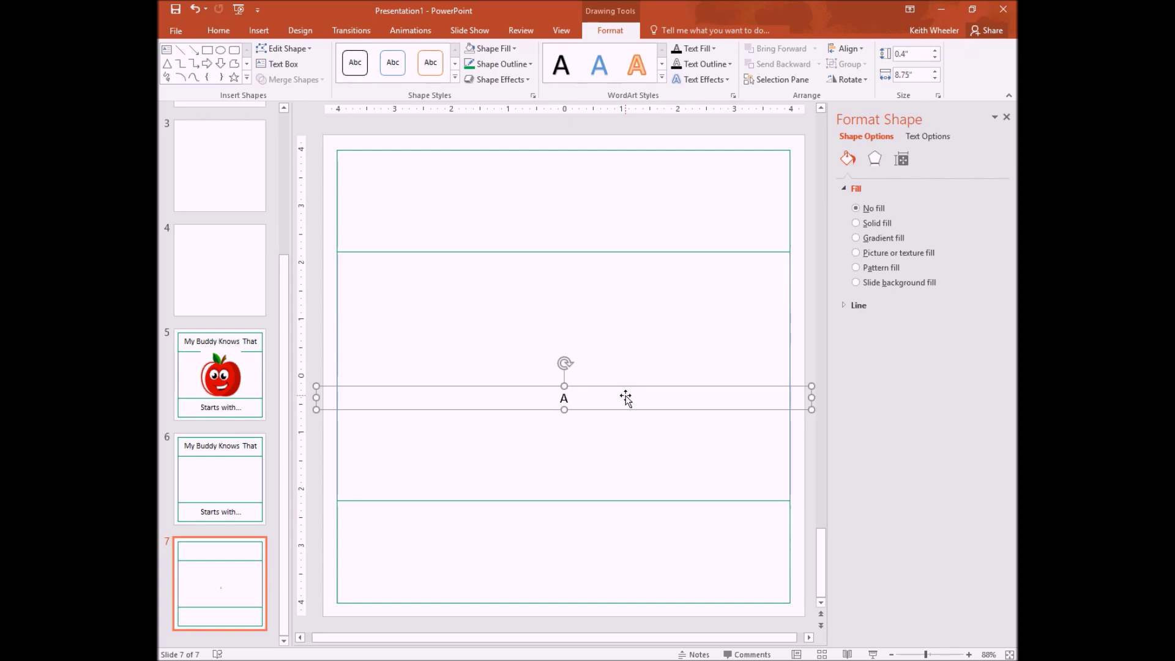
{"action": "key", "text": "ctrl+z"}
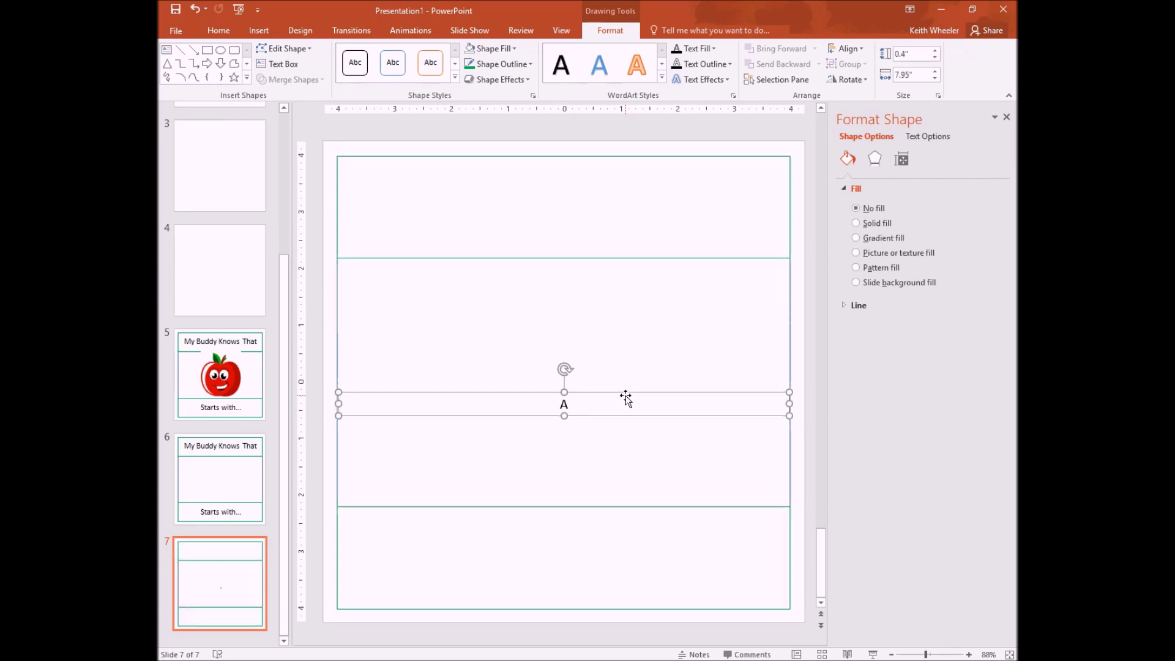
{"action": "left_click", "coordinate": [611, 364]}
Make the A 250 pt and move it up into the middle section
{"action": "left_click", "coordinate": [564, 403]}
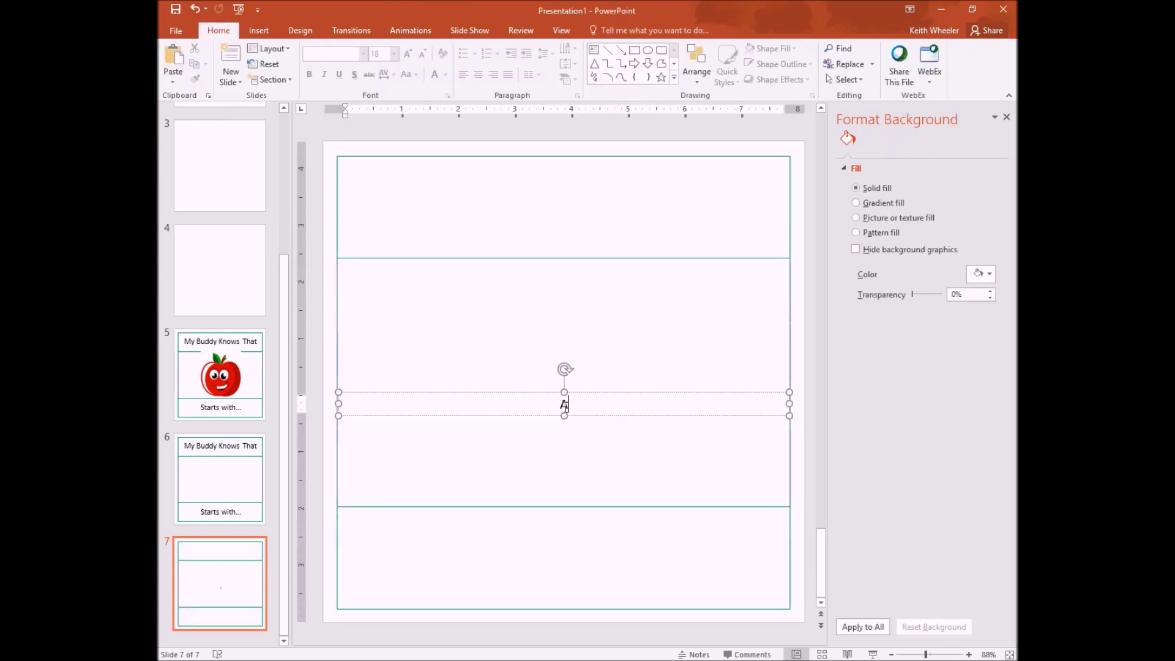
{"action": "double_click", "coordinate": [564, 407]}
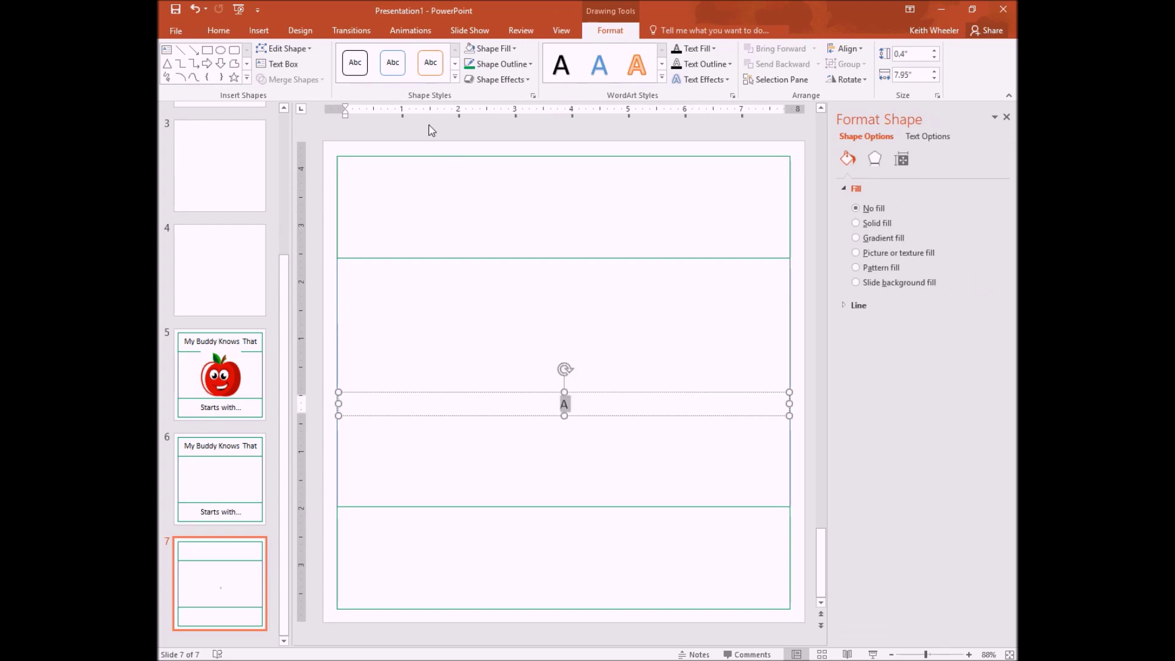
{"action": "left_click", "coordinate": [217, 30]}
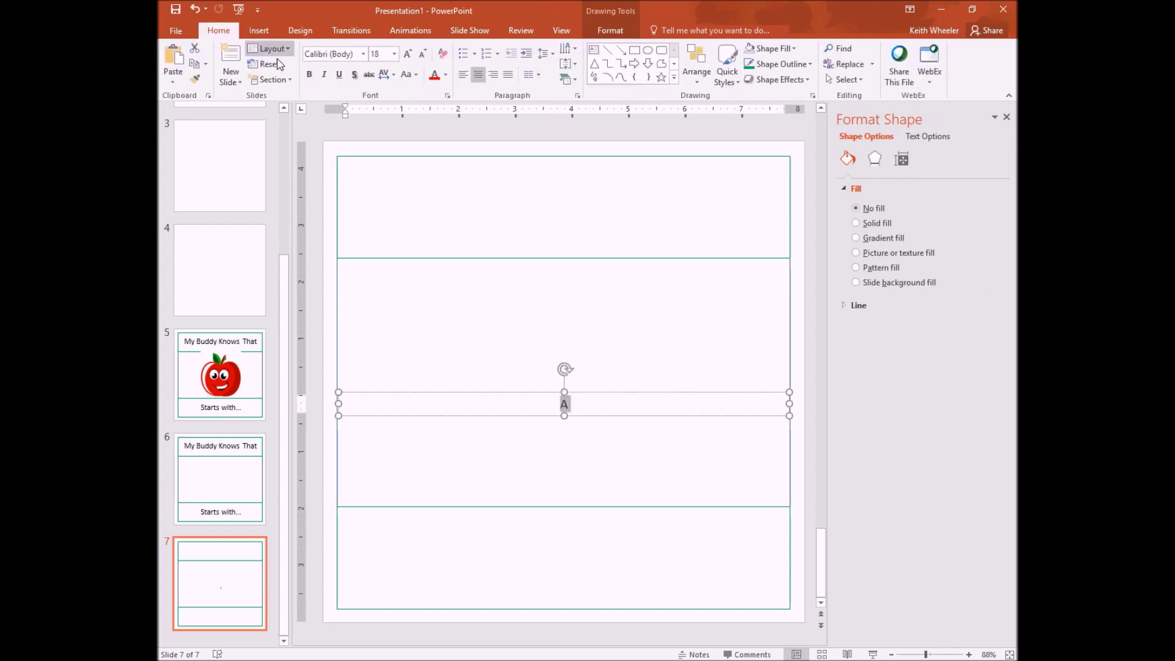
{"action": "left_click", "coordinate": [394, 55]}
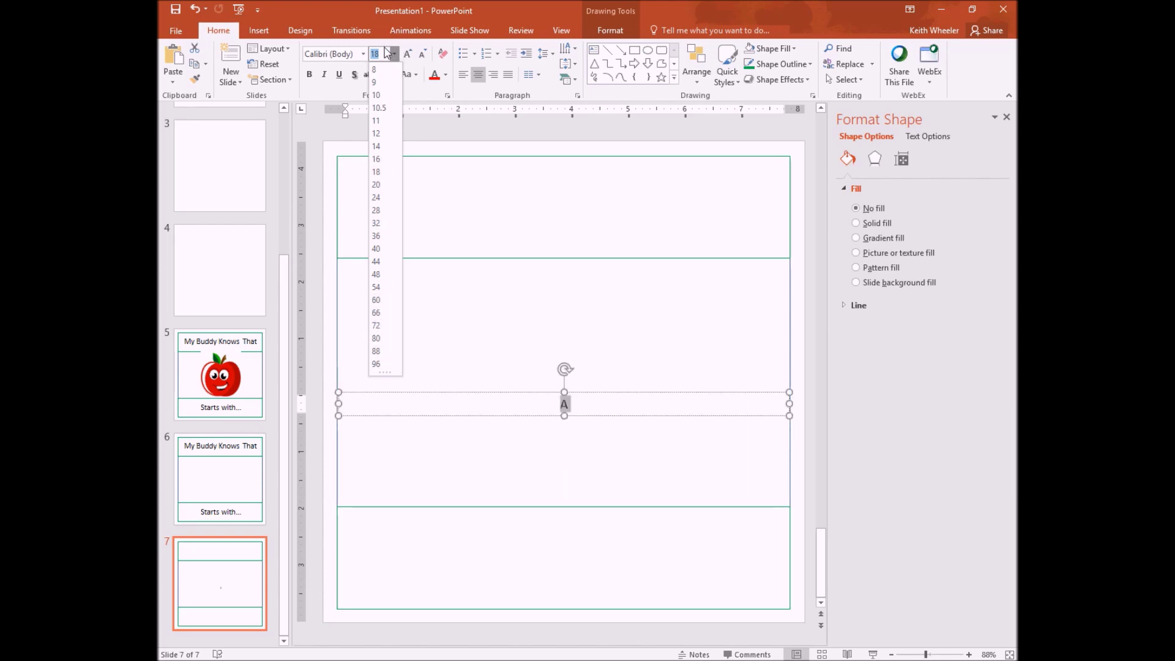
{"action": "type", "text": "250"}
{"action": "left_click", "coordinate": [605, 383]}
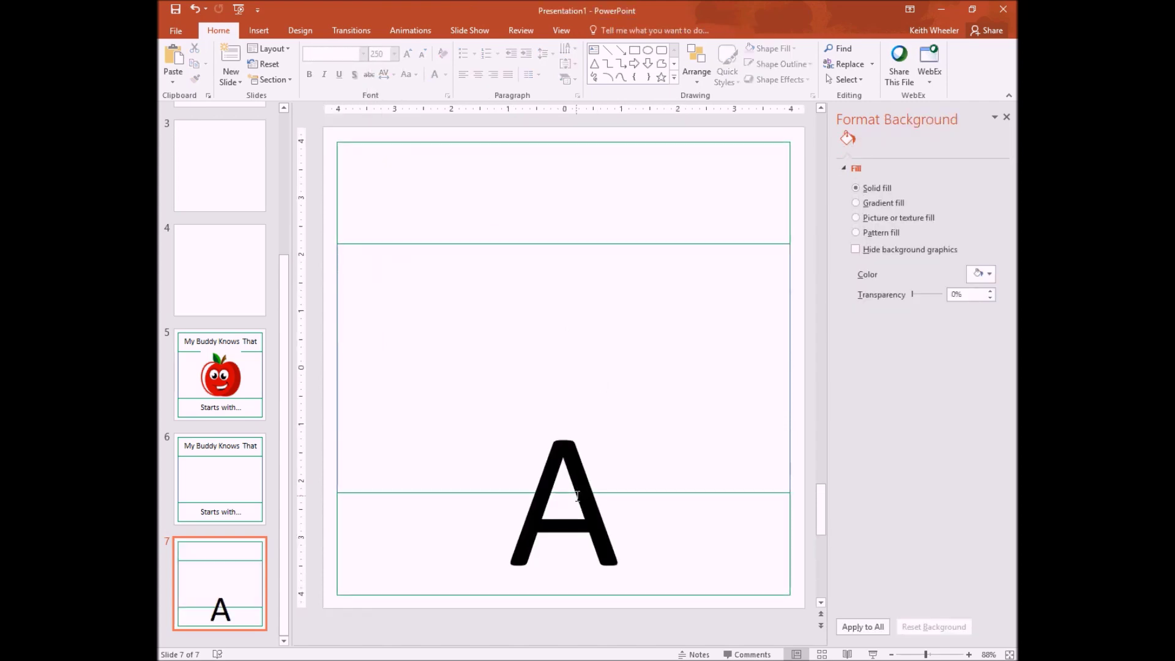
{"action": "left_click", "coordinate": [604, 401]}
{"action": "left_click_drag", "start_coordinate": [571, 377], "coordinate": [579, 242]}
Change the letter A to Arial Black and nudge its text box down slightly
{"action": "double_click", "coordinate": [584, 367]}
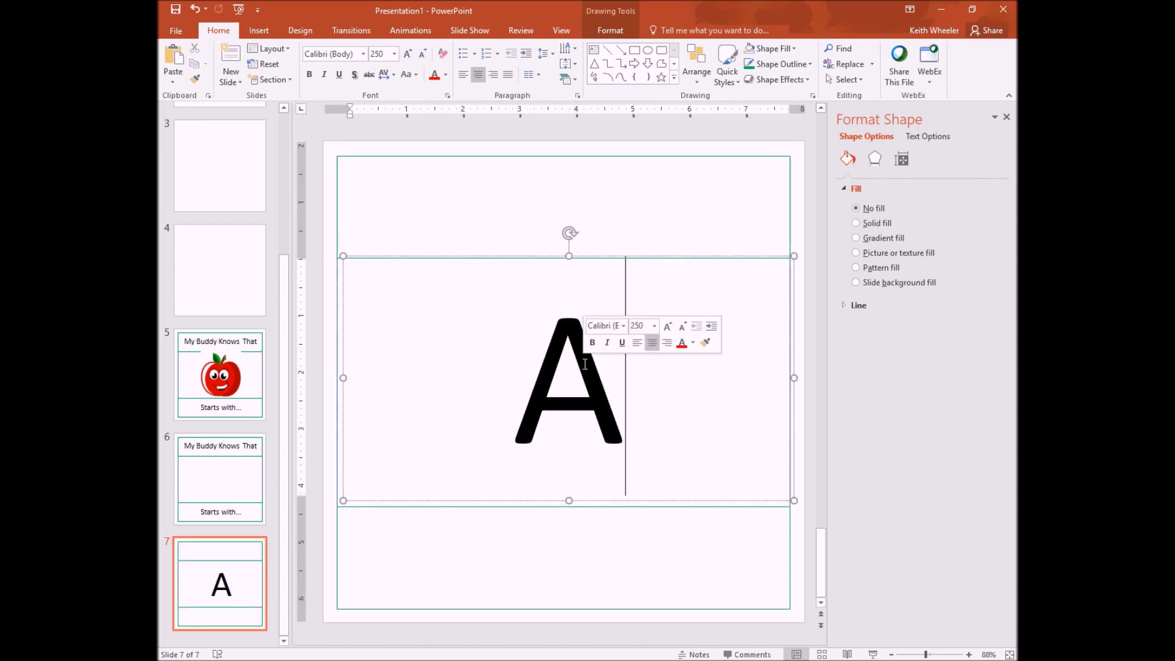
{"action": "left_click", "coordinate": [363, 54]}
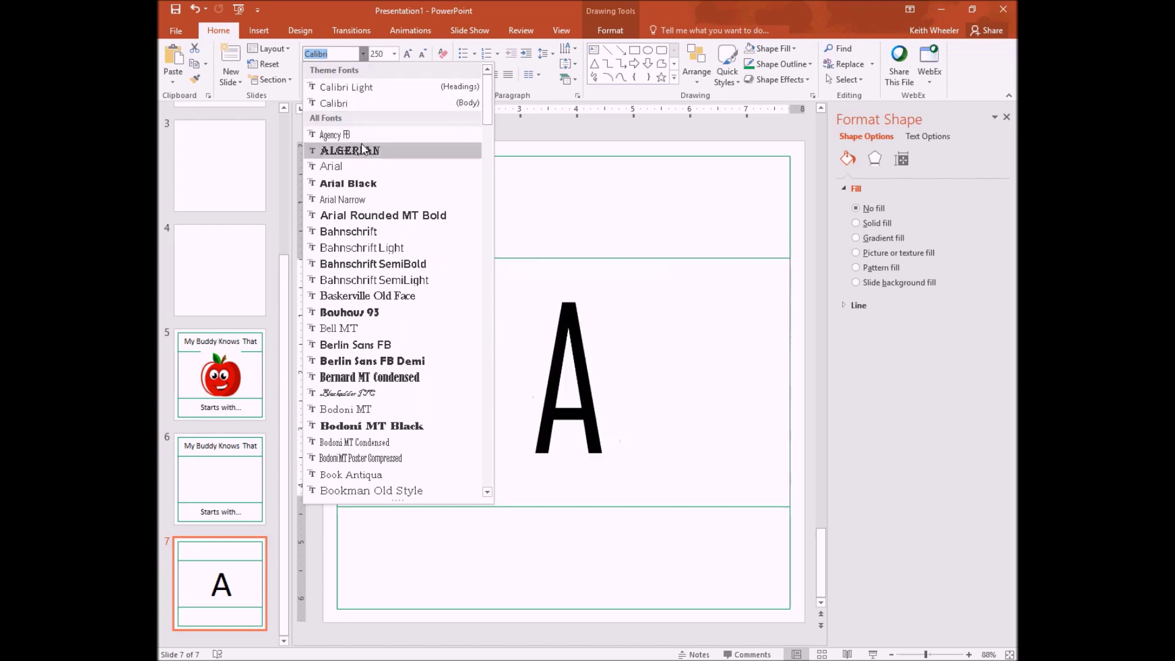
{"action": "left_click", "coordinate": [362, 184]}
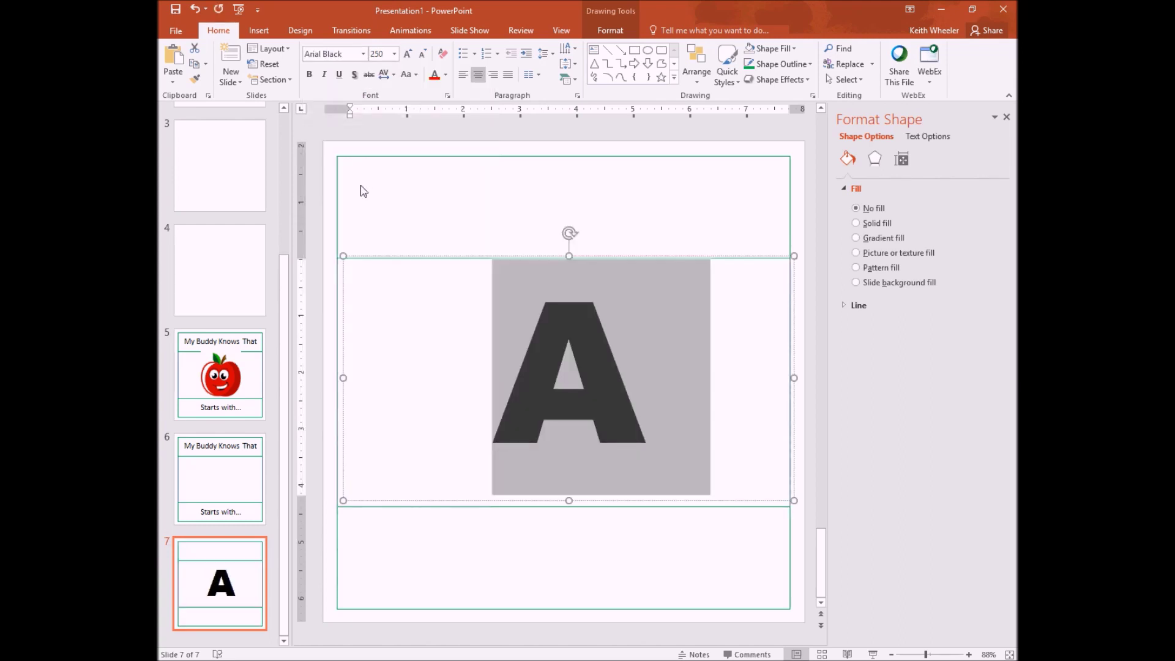
{"action": "left_click", "coordinate": [404, 391]}
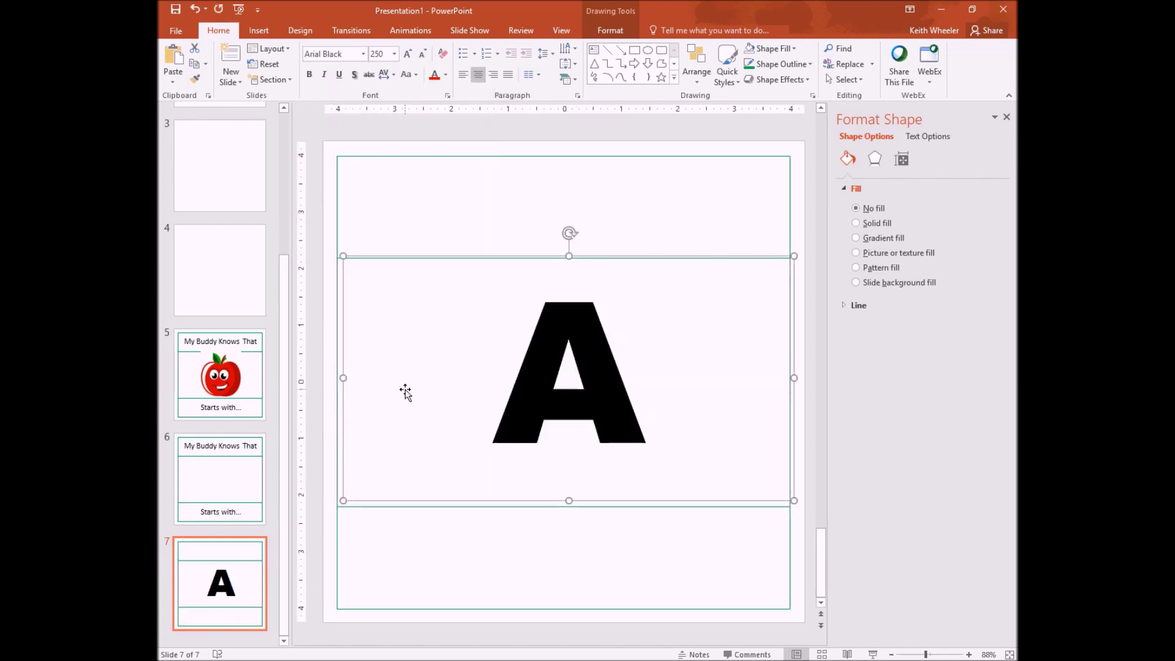
{"action": "left_click", "coordinate": [618, 377]}
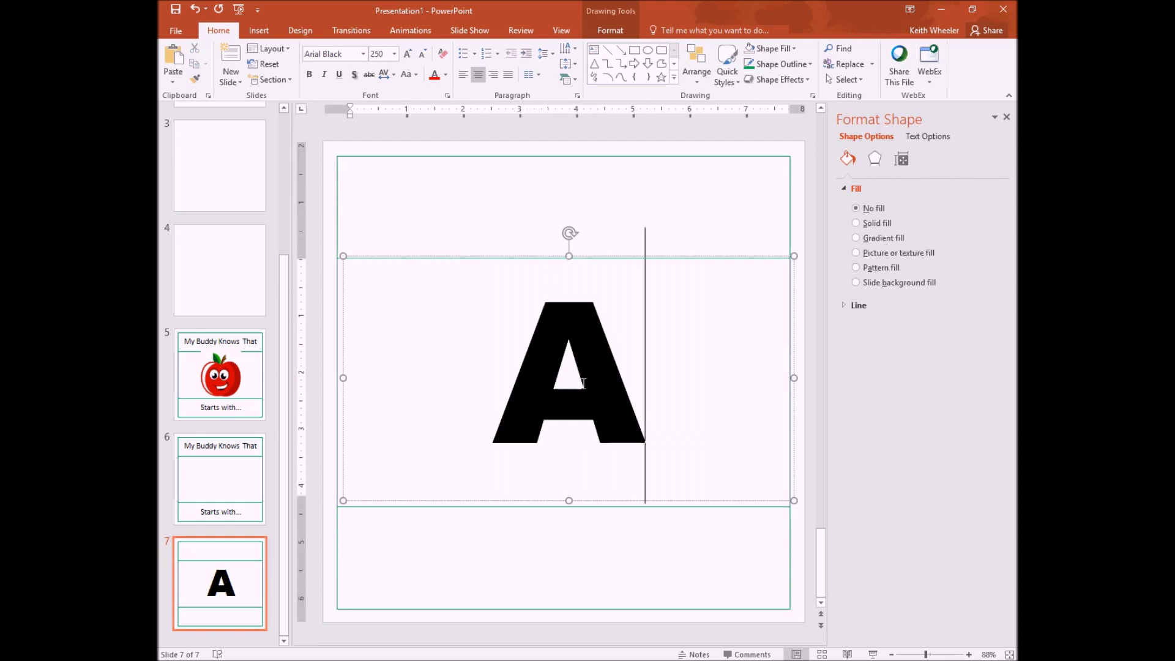
{"action": "left_click", "coordinate": [579, 259]}
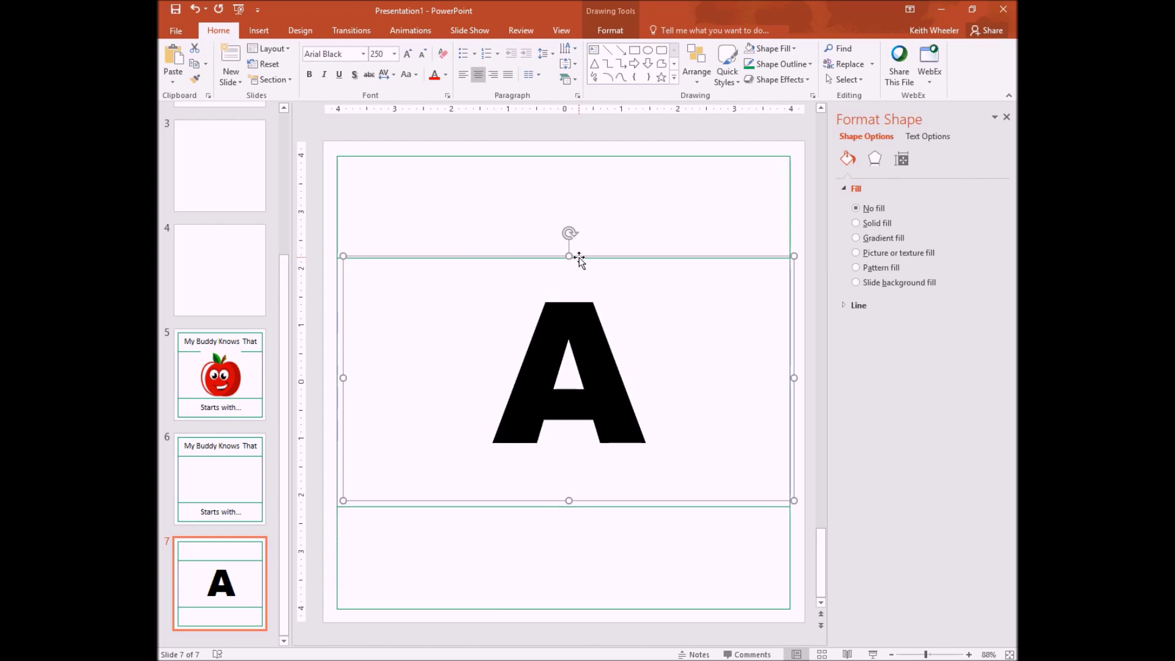
{"action": "key", "text": "Down"}
{"action": "key", "text": "Down"}
{"action": "key", "text": "Down"}
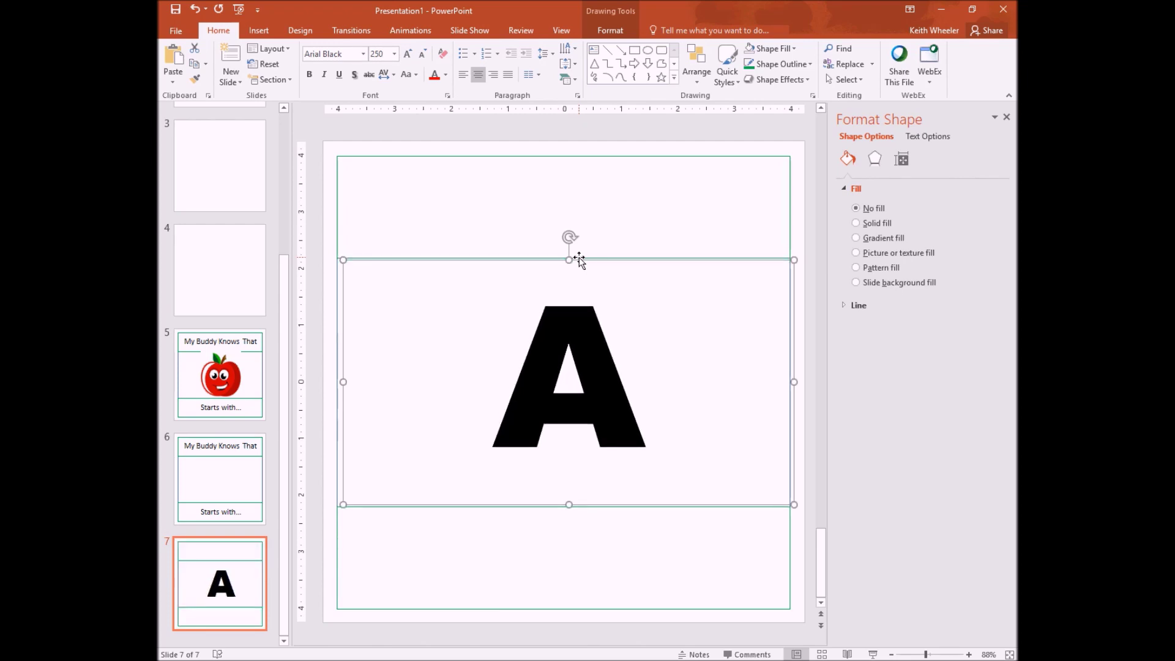
{"action": "left_click", "coordinate": [446, 584]}
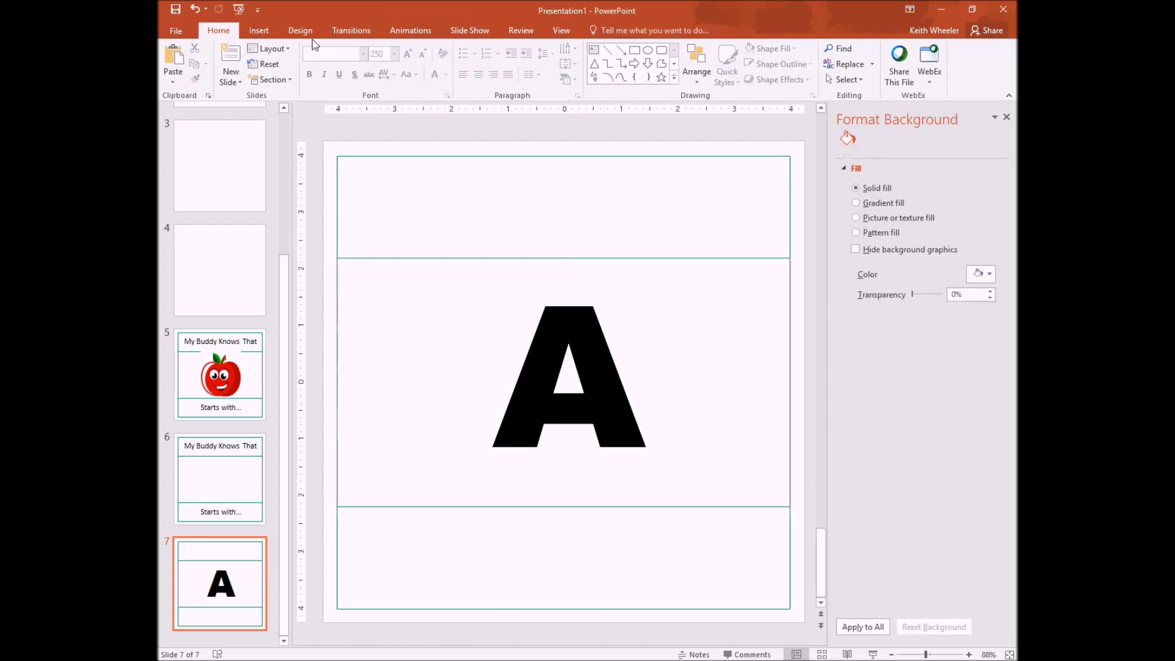
{"action": "left_click", "coordinate": [259, 31]}
Add a 54 pt caption 'Apple starts with A.' centred across the bottom band
{"action": "left_click", "coordinate": [678, 65]}
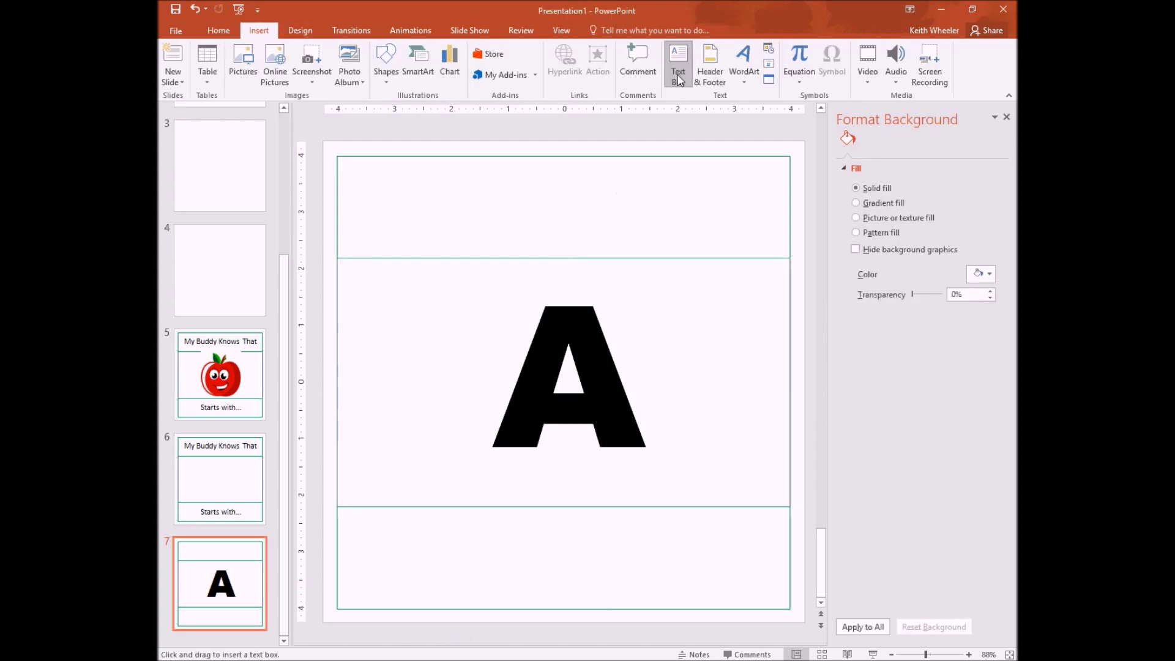
{"action": "left_click", "coordinate": [355, 563]}
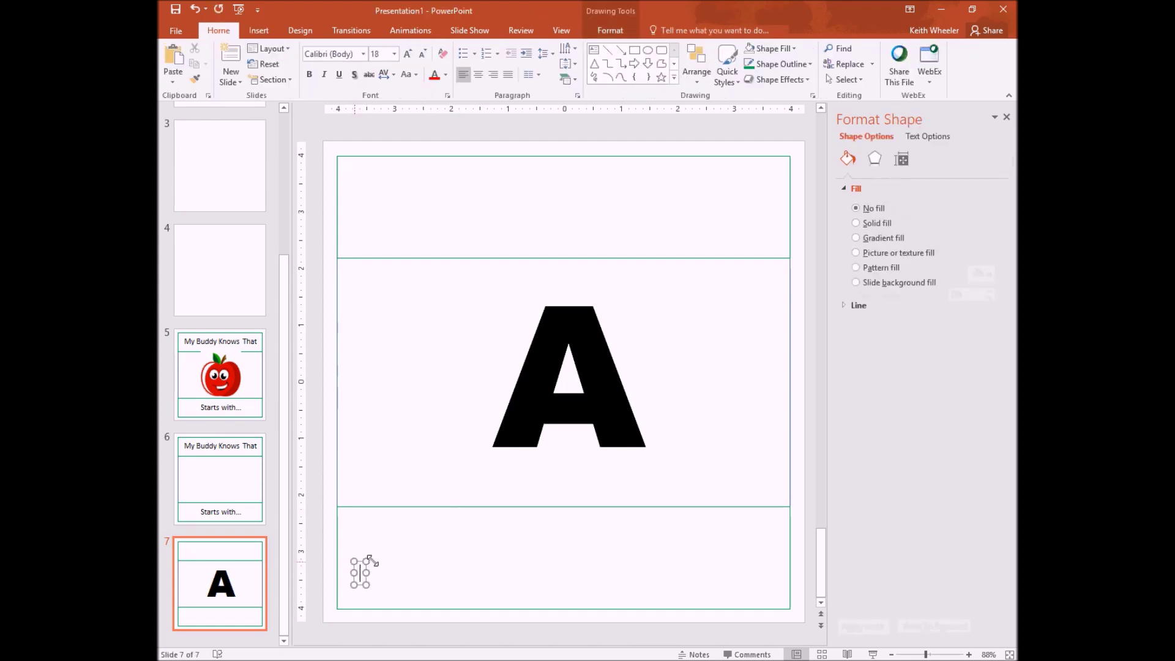
{"action": "left_click_drag", "start_coordinate": [368, 572], "coordinate": [702, 572]}
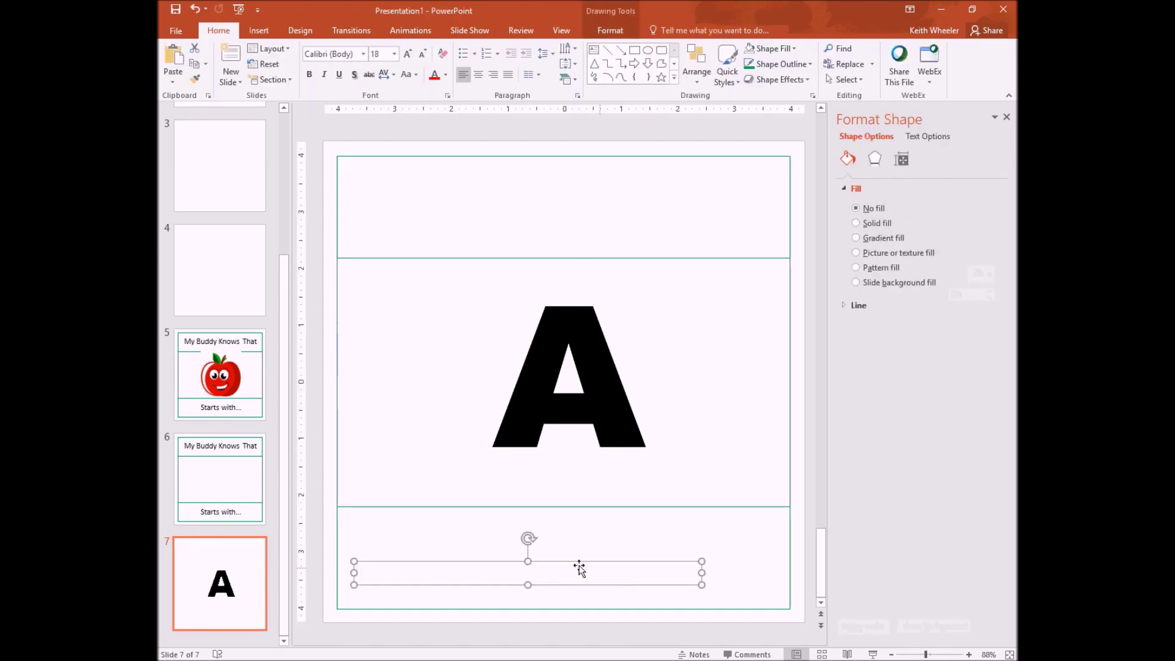
{"action": "left_click", "coordinate": [395, 54]}
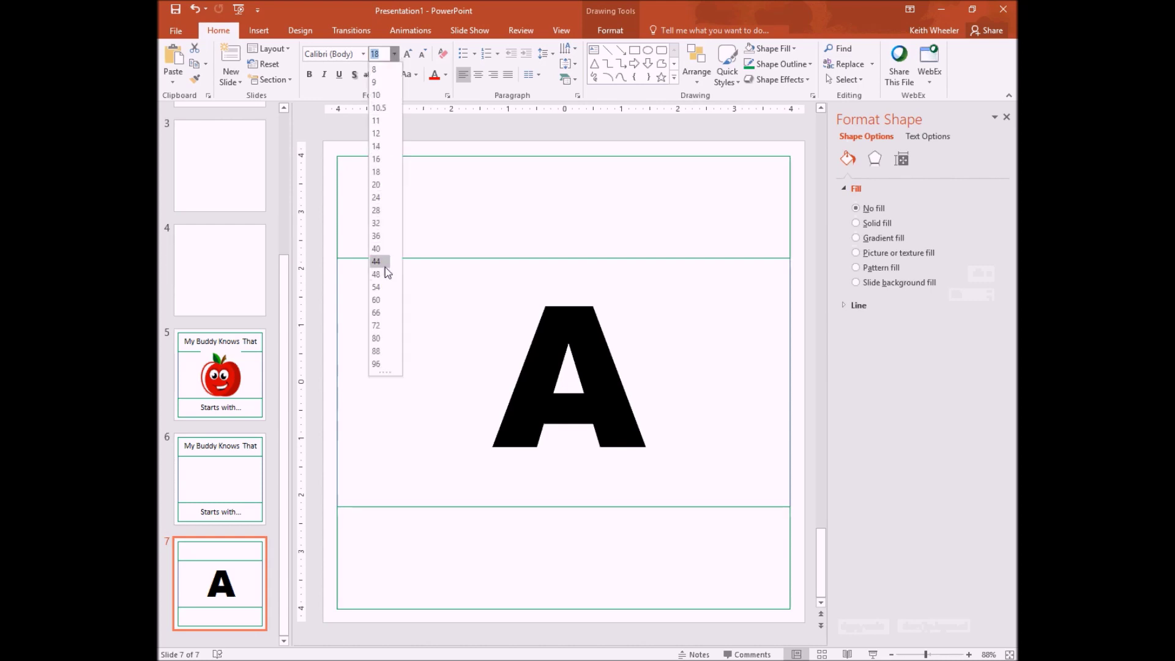
{"action": "left_click", "coordinate": [380, 287]}
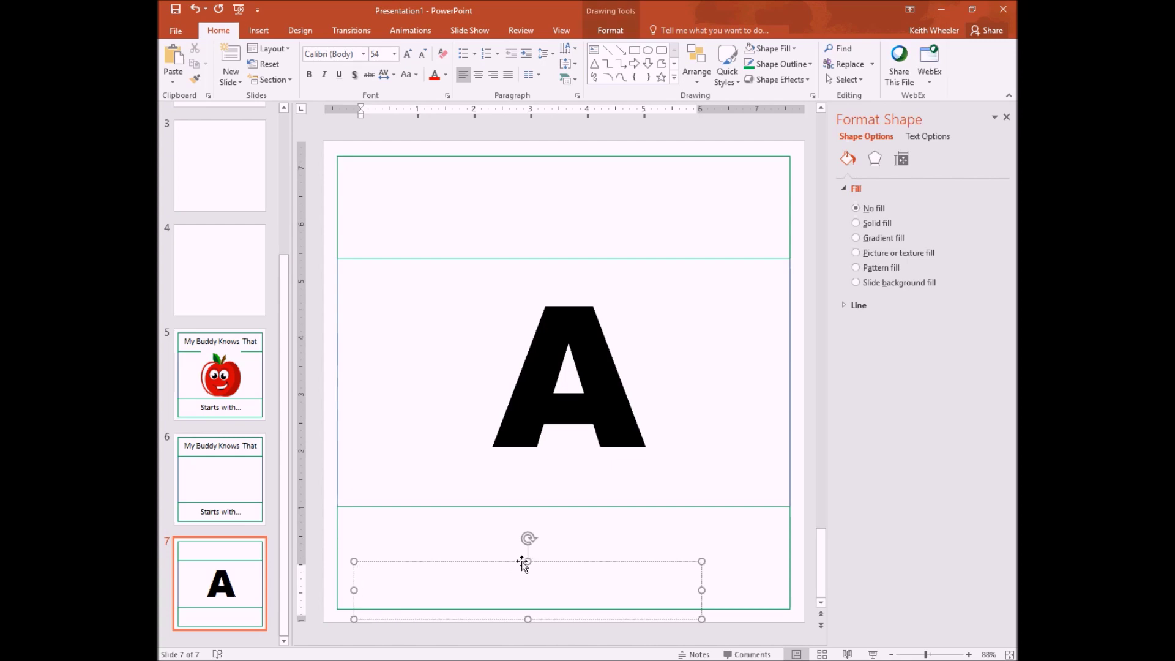
{"action": "left_click_drag", "start_coordinate": [525, 560], "coordinate": [519, 529]}
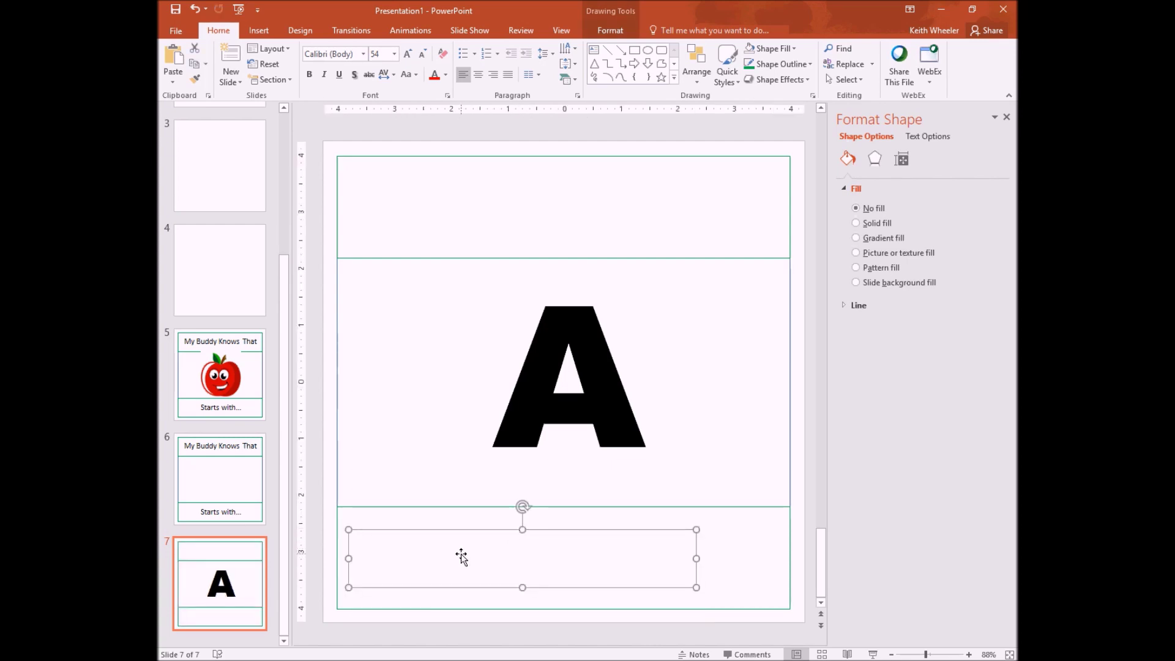
{"action": "type", "text": "A"}
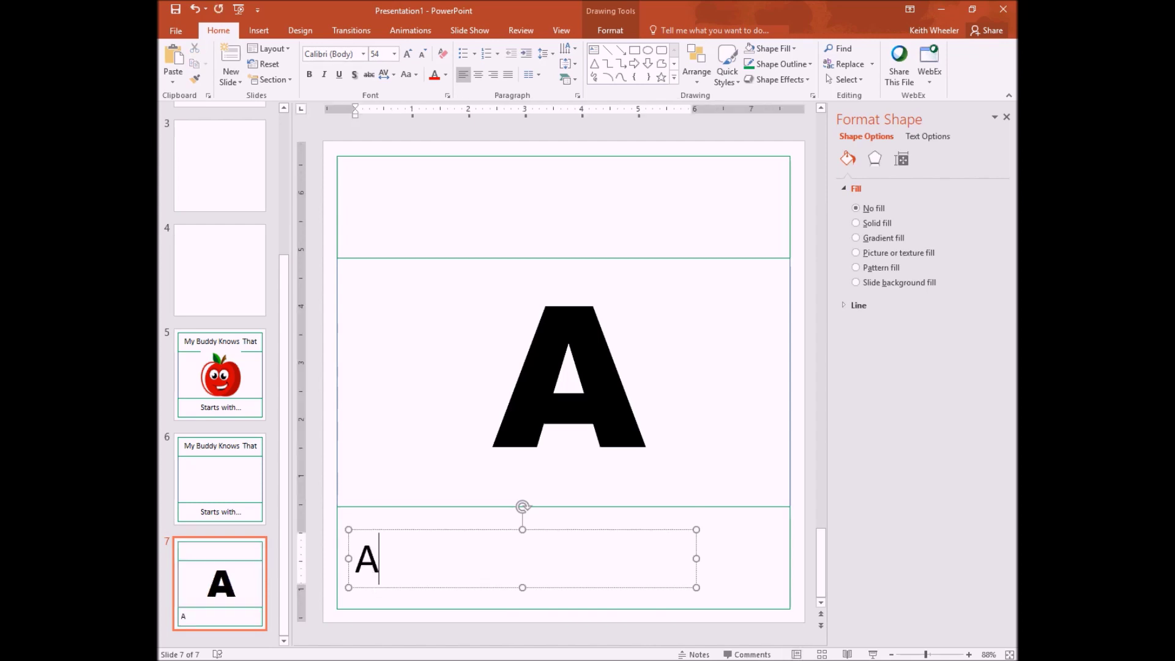
{"action": "type", "text": "pple s"}
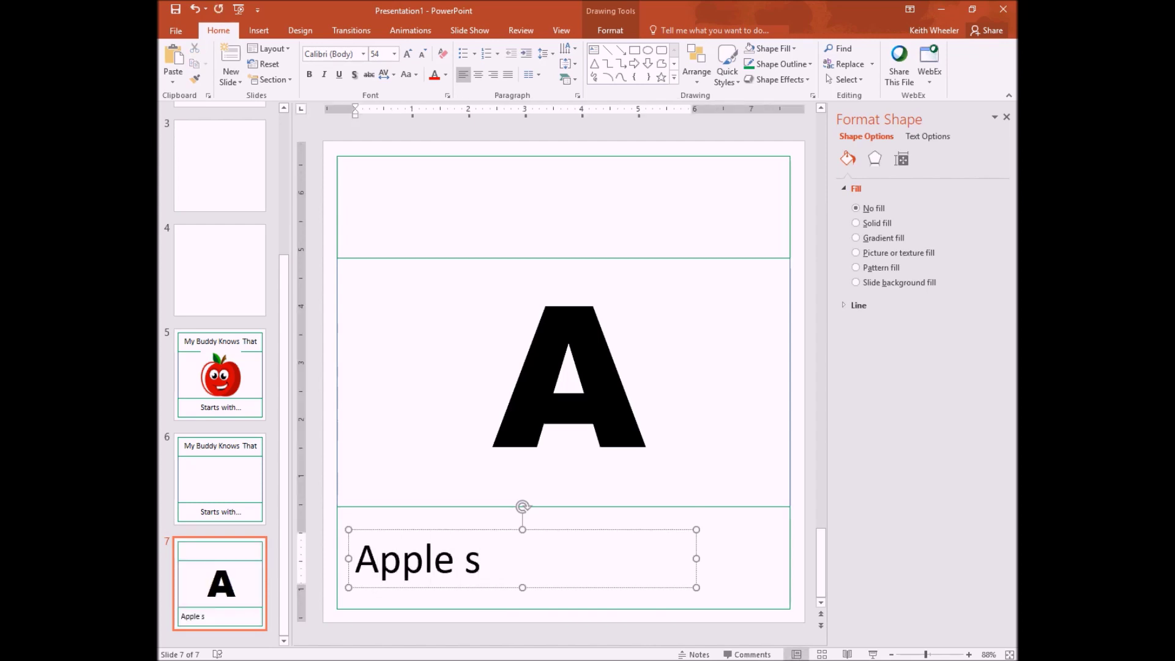
{"action": "type", "text": "tarts with A."}
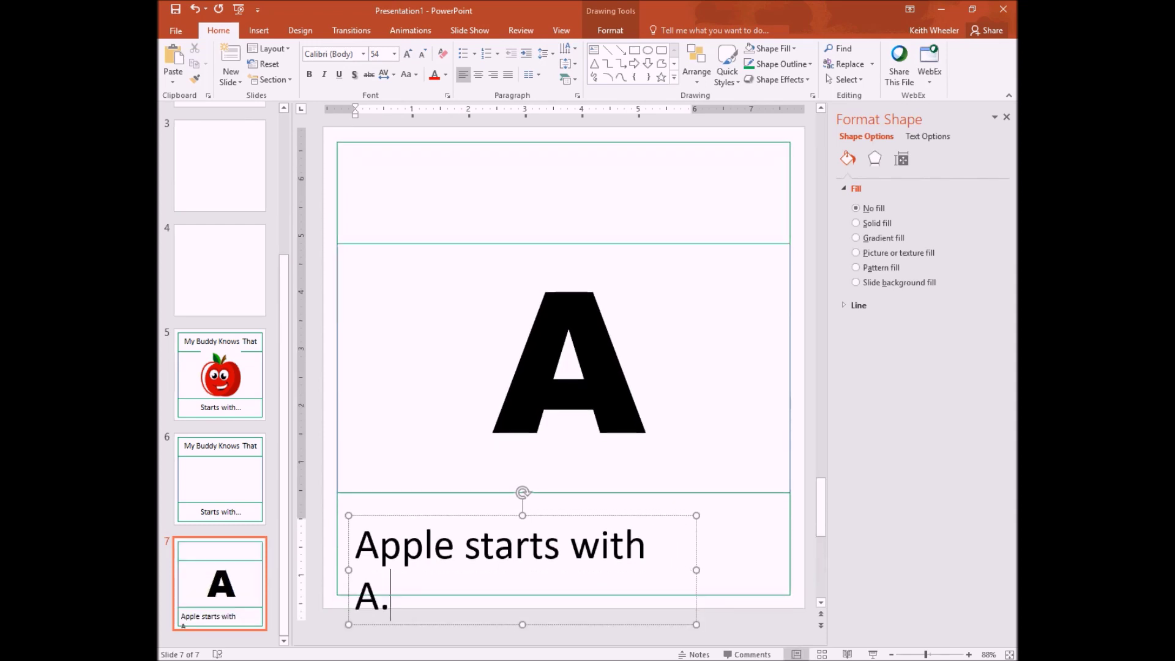
{"action": "left_click_drag", "start_coordinate": [696, 570], "coordinate": [784, 564]}
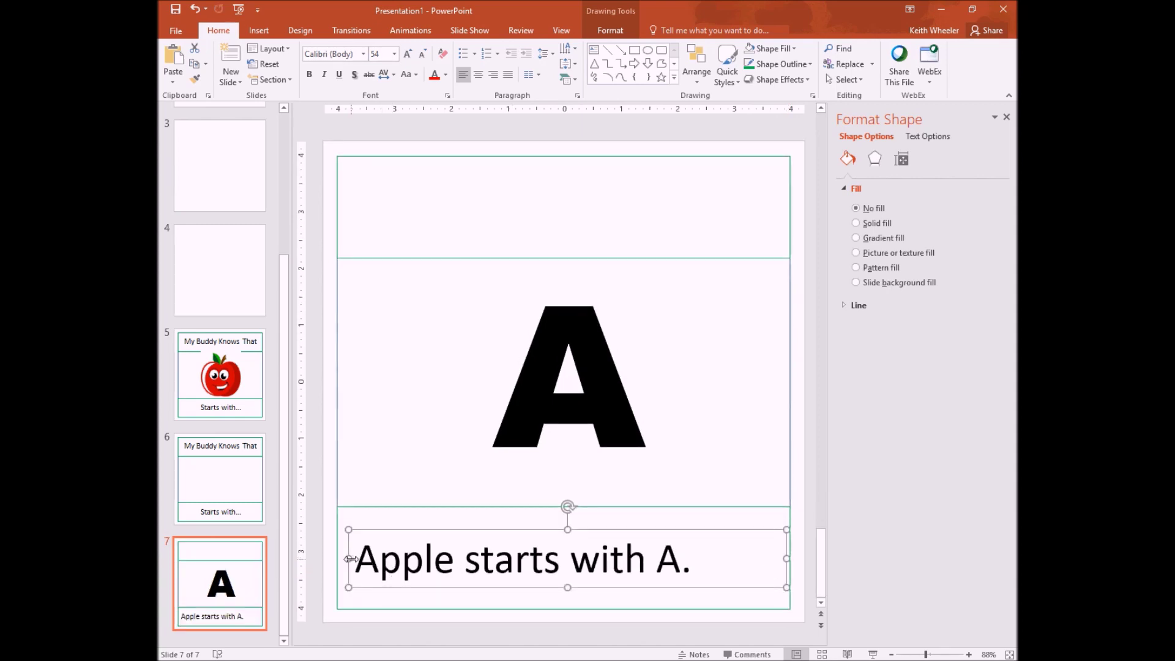
{"action": "left_click_drag", "start_coordinate": [350, 559], "coordinate": [339, 565]}
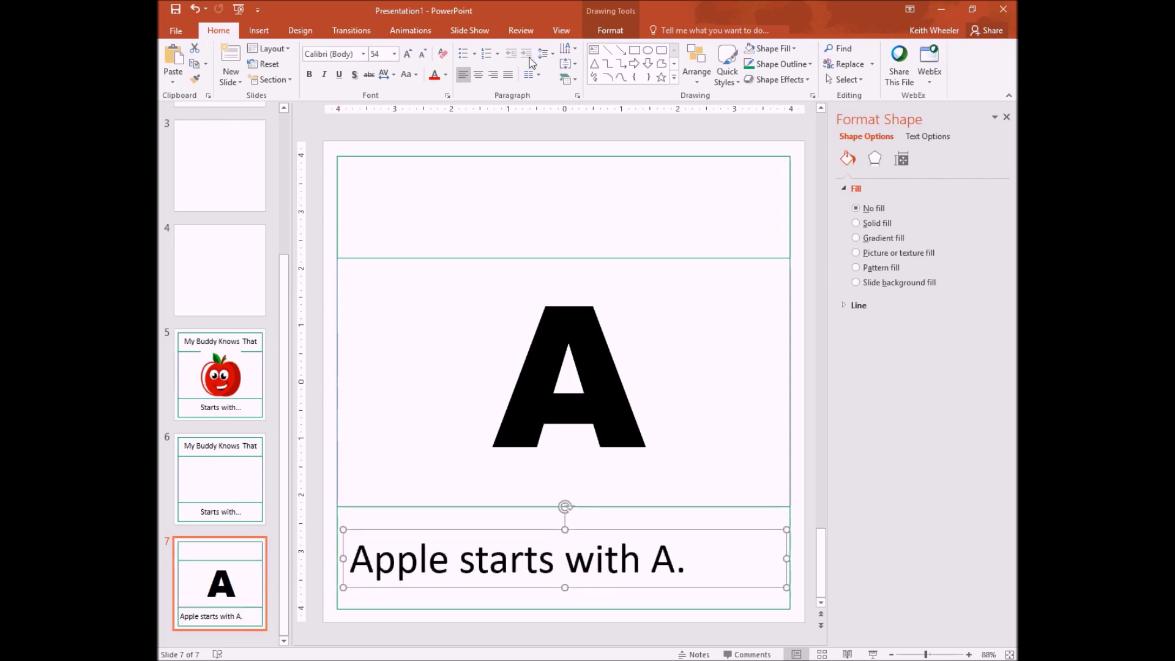
{"action": "left_click", "coordinate": [478, 76]}
{"action": "left_click", "coordinate": [684, 448]}
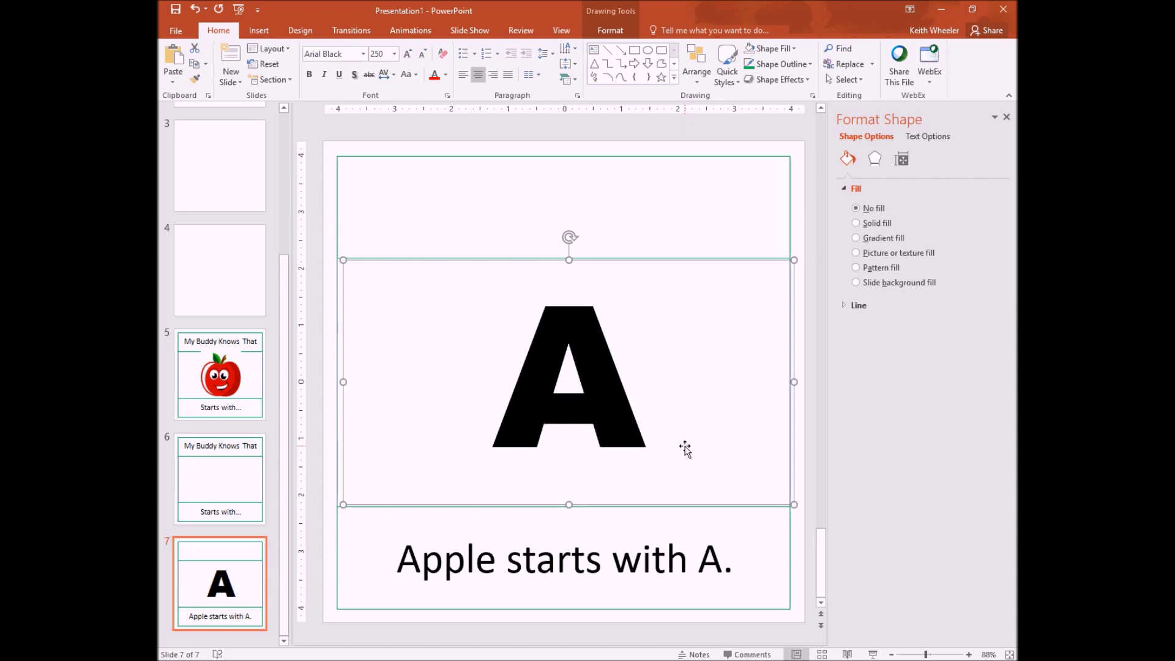
{"action": "left_click", "coordinate": [604, 213]}
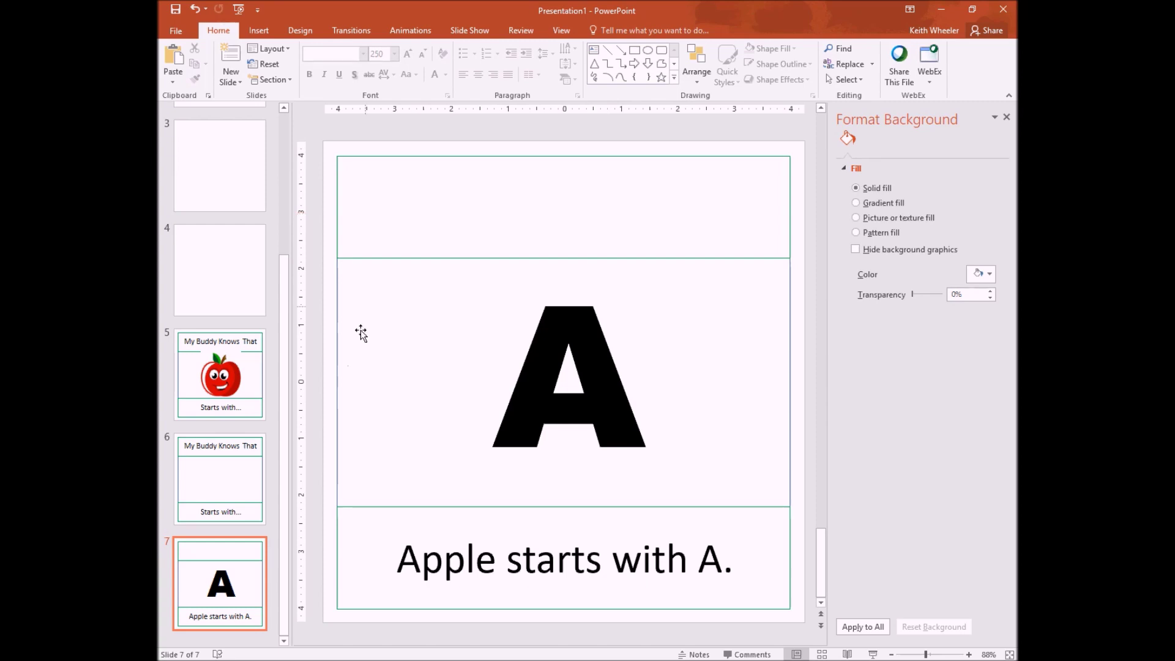
Delete the empty slide 6, then check the apple picture on slide 5
{"action": "left_click", "coordinate": [250, 455]}
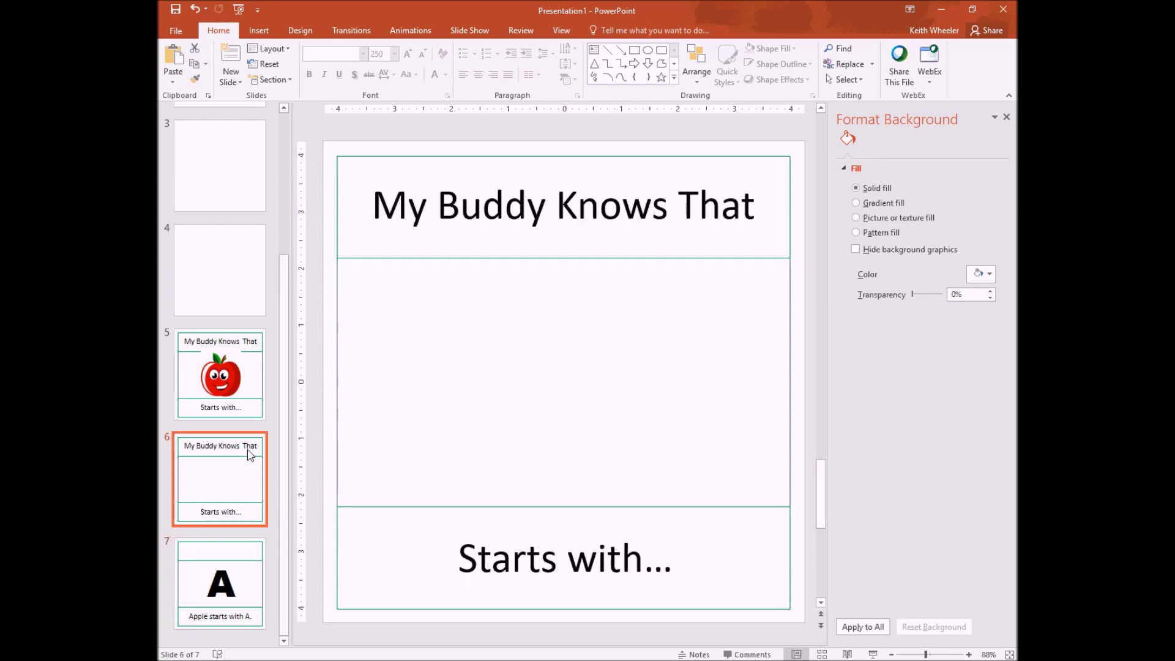
{"action": "key", "text": "Delete"}
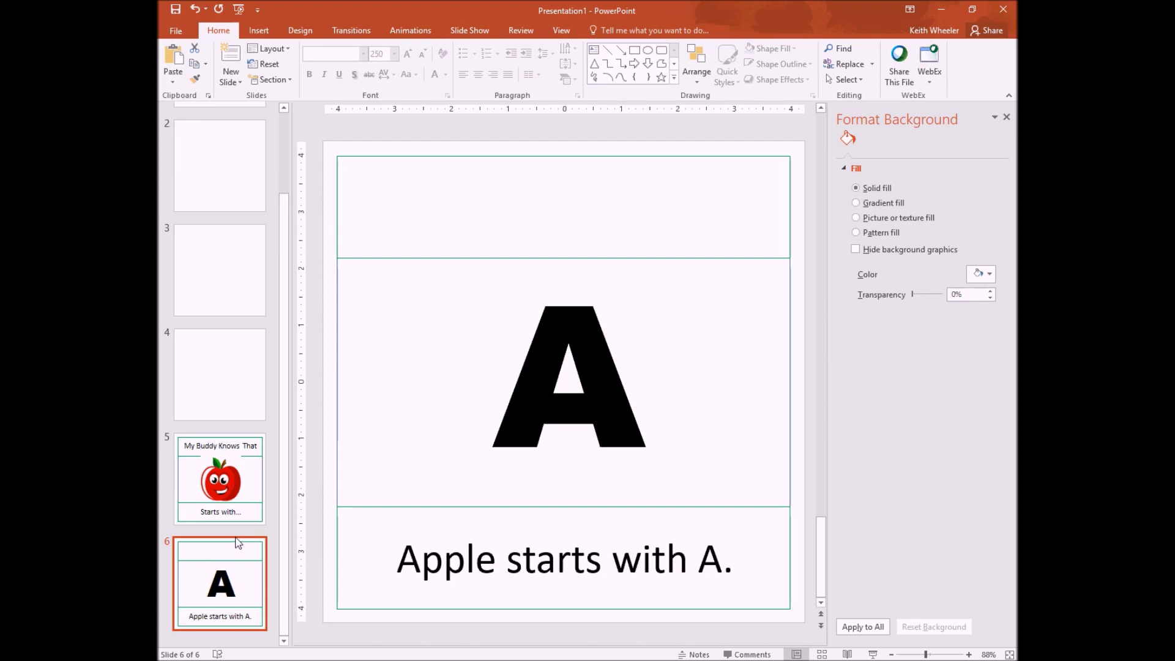
{"action": "left_click", "coordinate": [234, 502]}
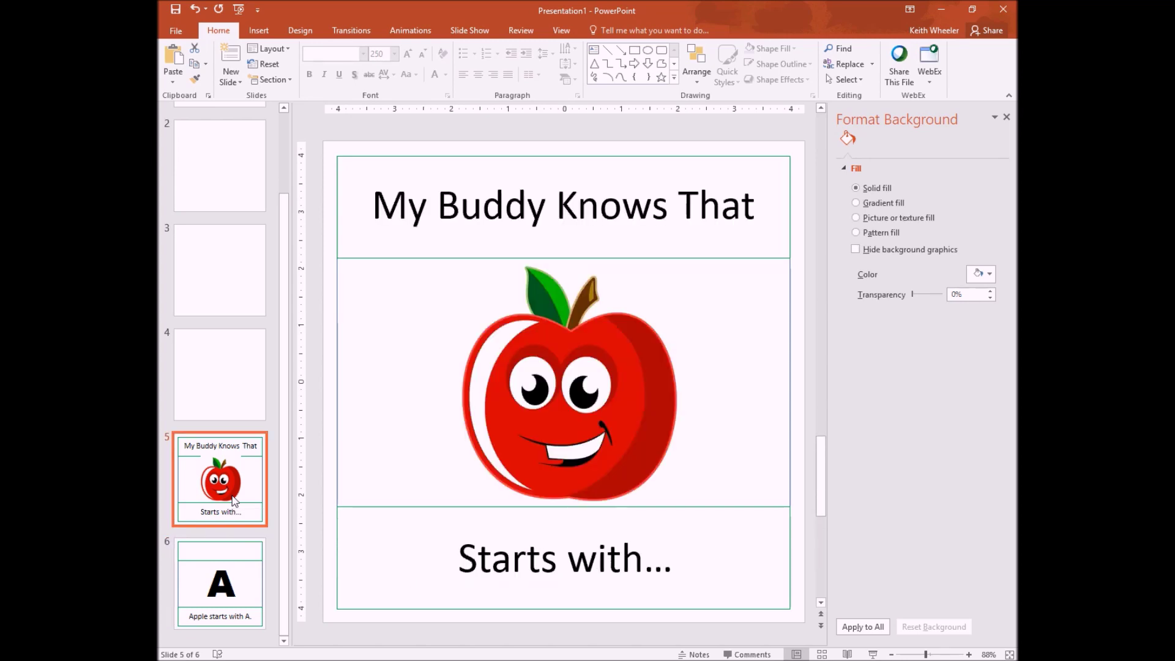
{"action": "left_click", "coordinate": [587, 369]}
{"action": "right_click", "coordinate": [589, 369]}
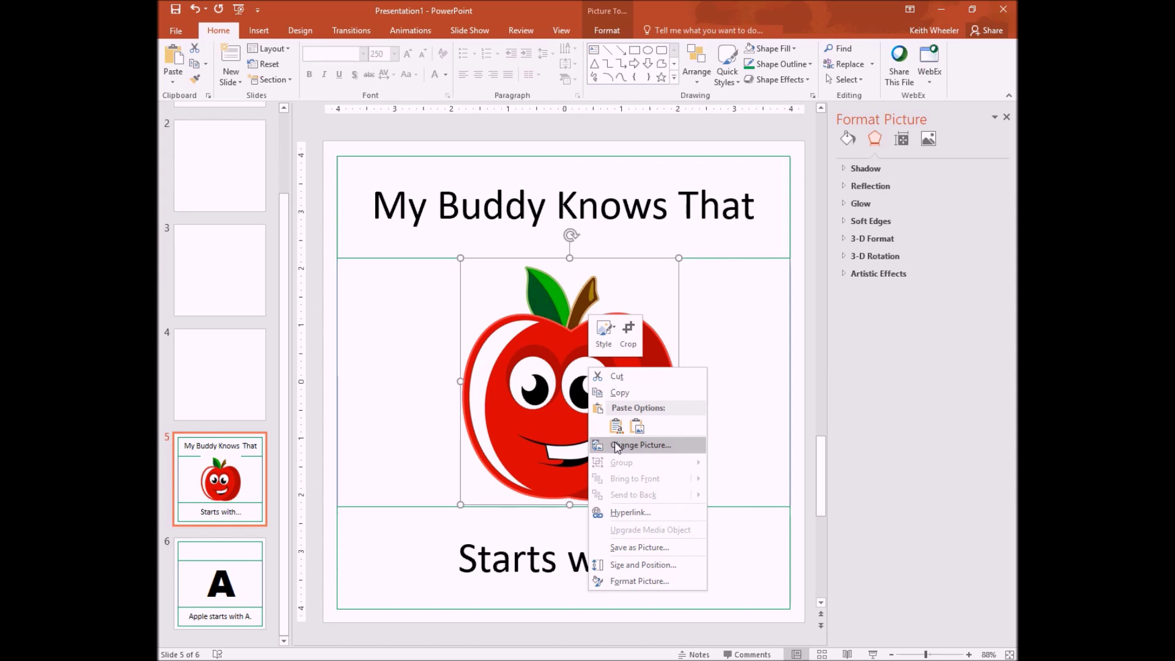
{"action": "left_click", "coordinate": [386, 366]}
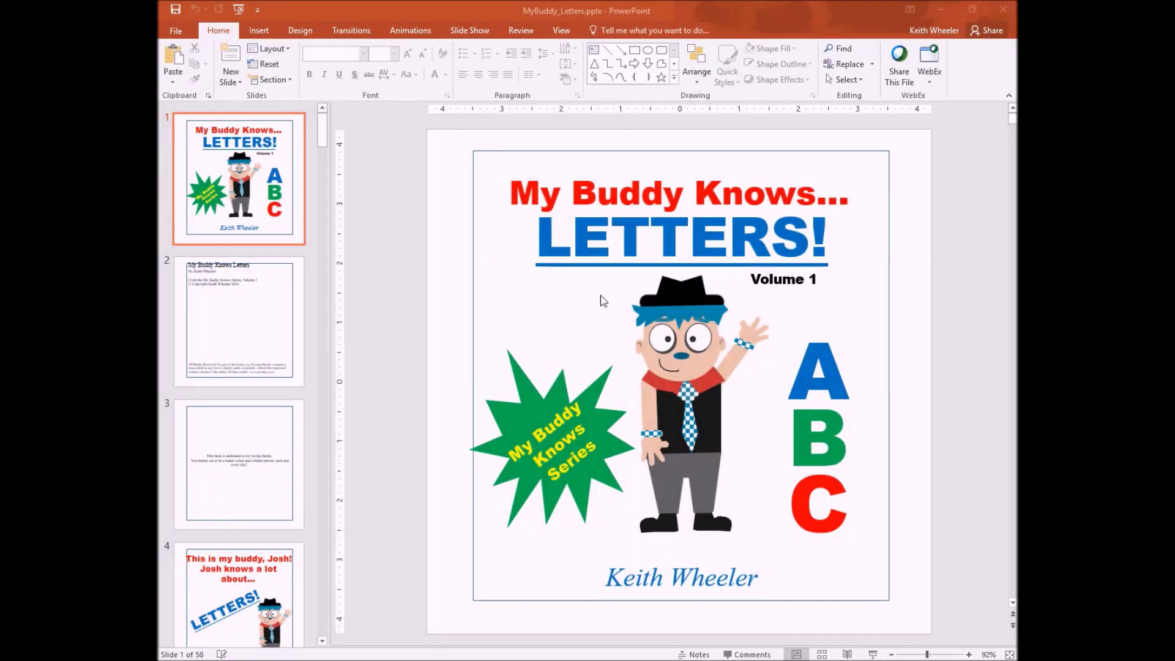
Page through slides 2 to 8: copyright, dedication, buddy intro, apple, letter A, basketball and letter B
{"action": "left_click", "coordinate": [265, 319]}
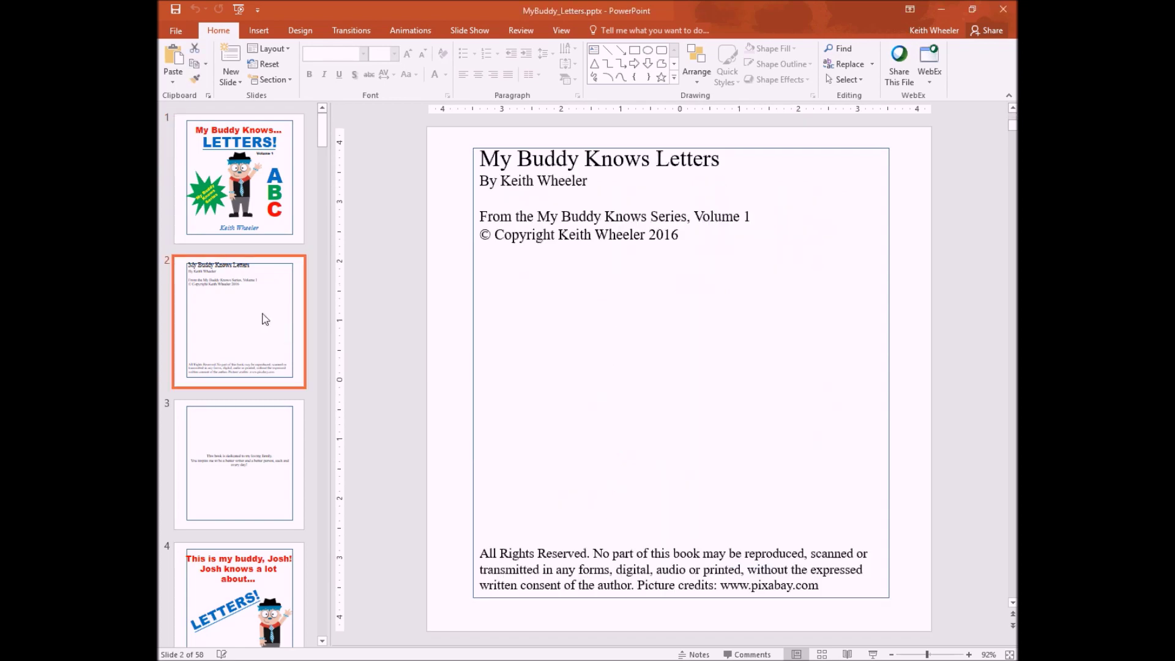
{"action": "left_click", "coordinate": [258, 447]}
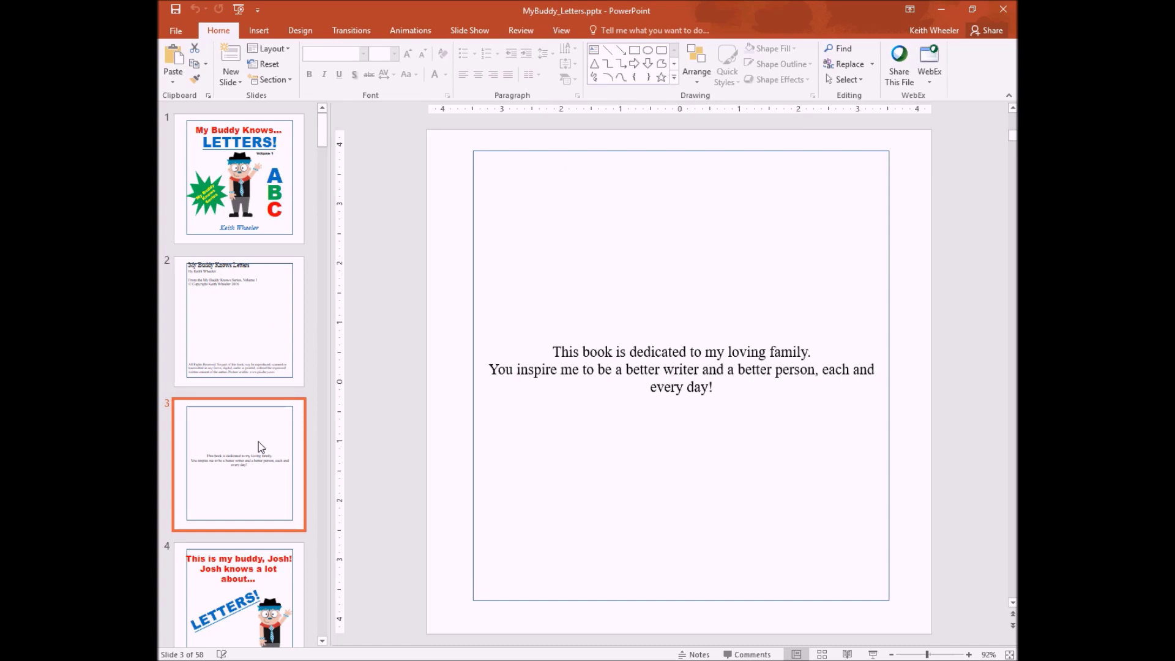
{"action": "left_click", "coordinate": [272, 590]}
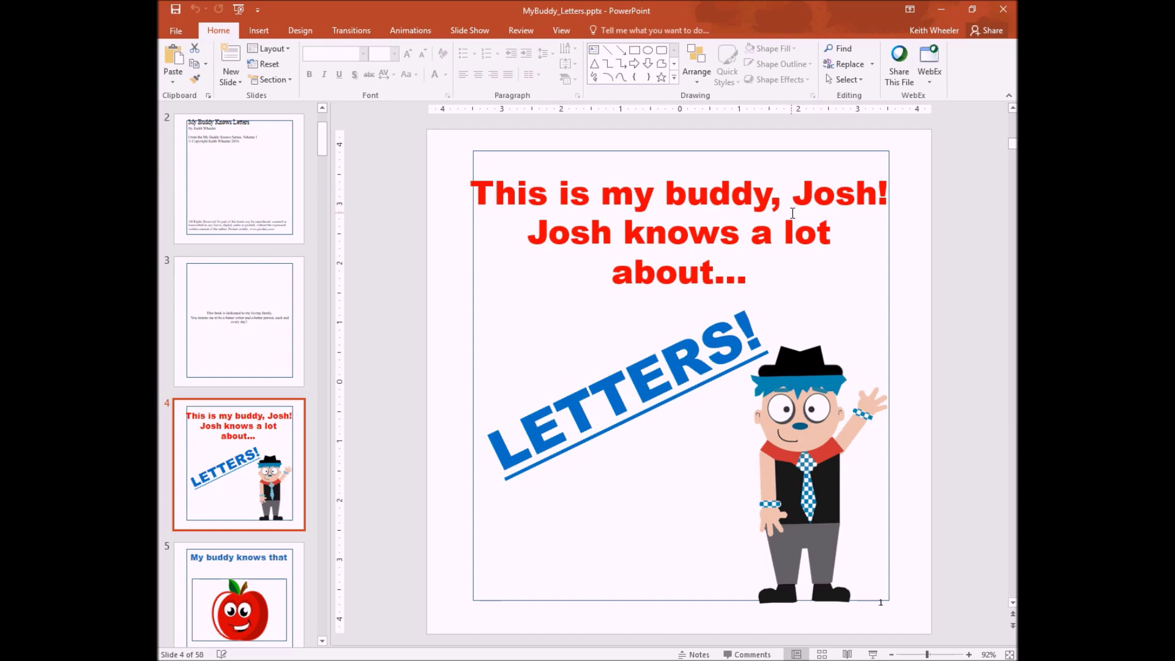
{"action": "left_click", "coordinate": [251, 586]}
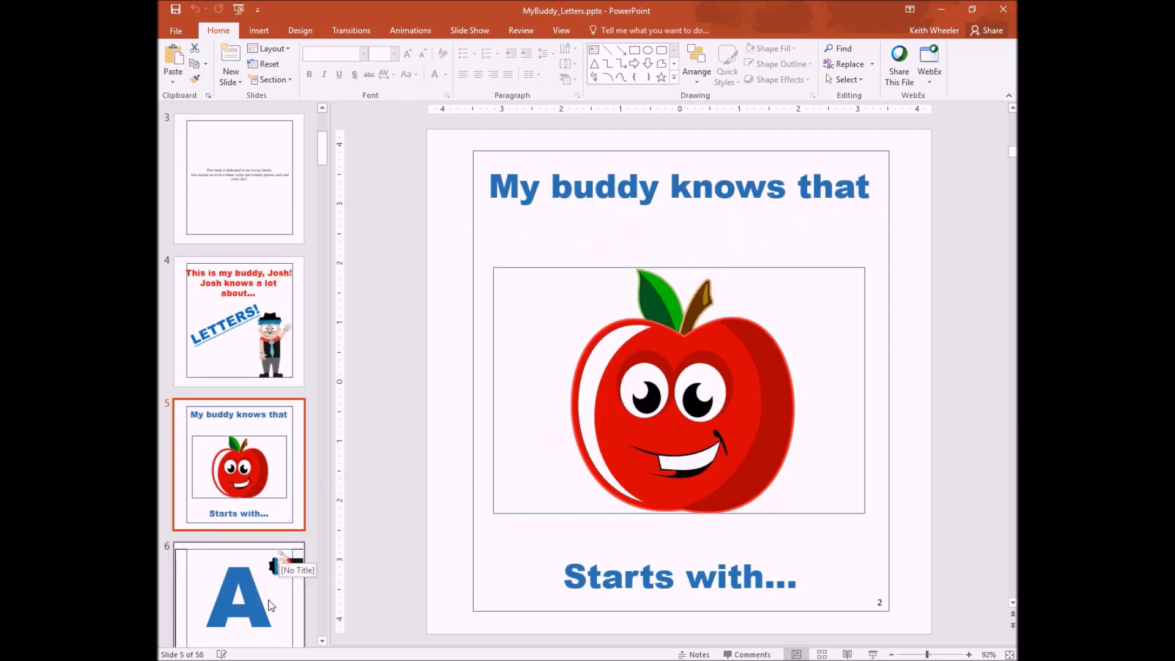
{"action": "left_click", "coordinate": [271, 606]}
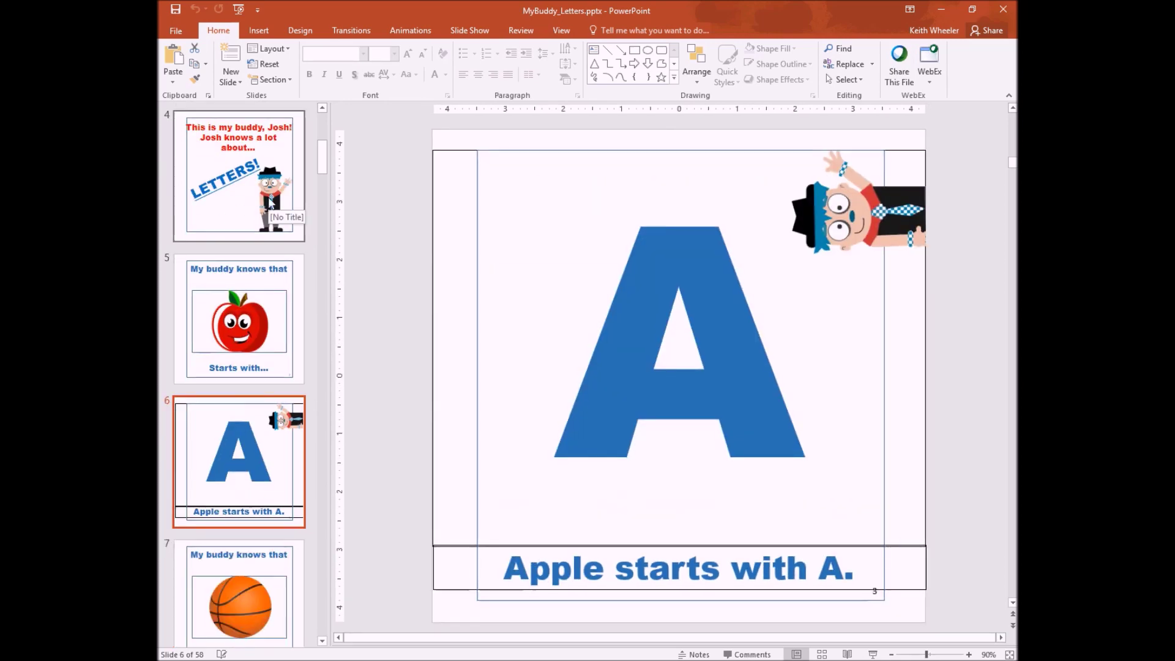
{"action": "left_click", "coordinate": [271, 286]}
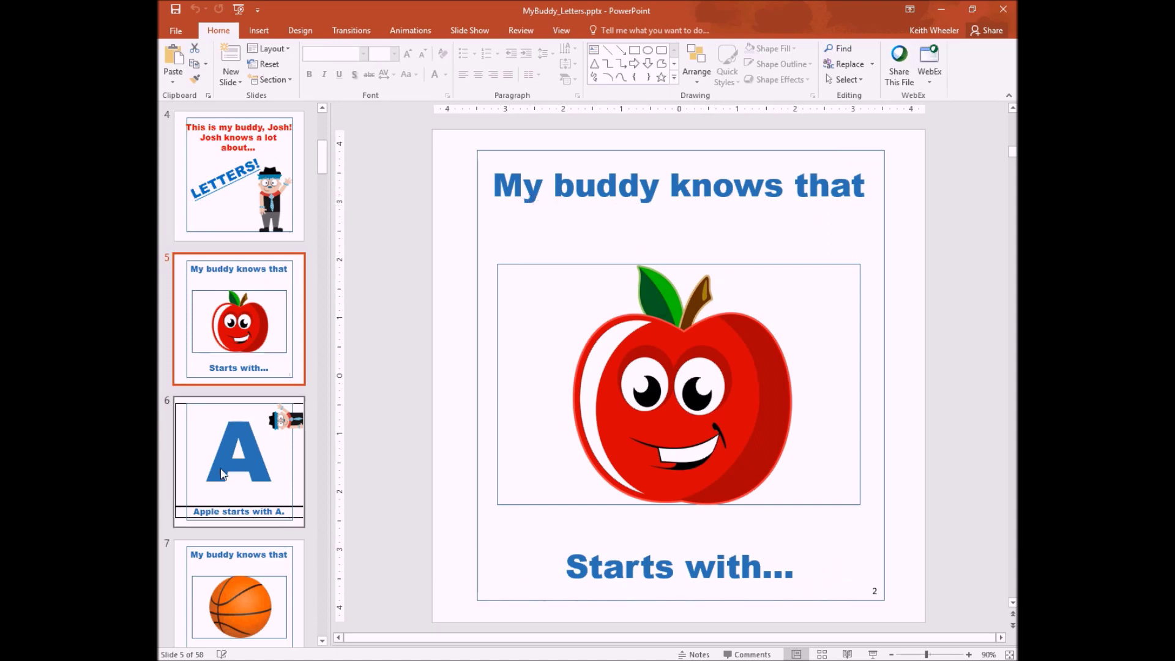
{"action": "left_click", "coordinate": [278, 465]}
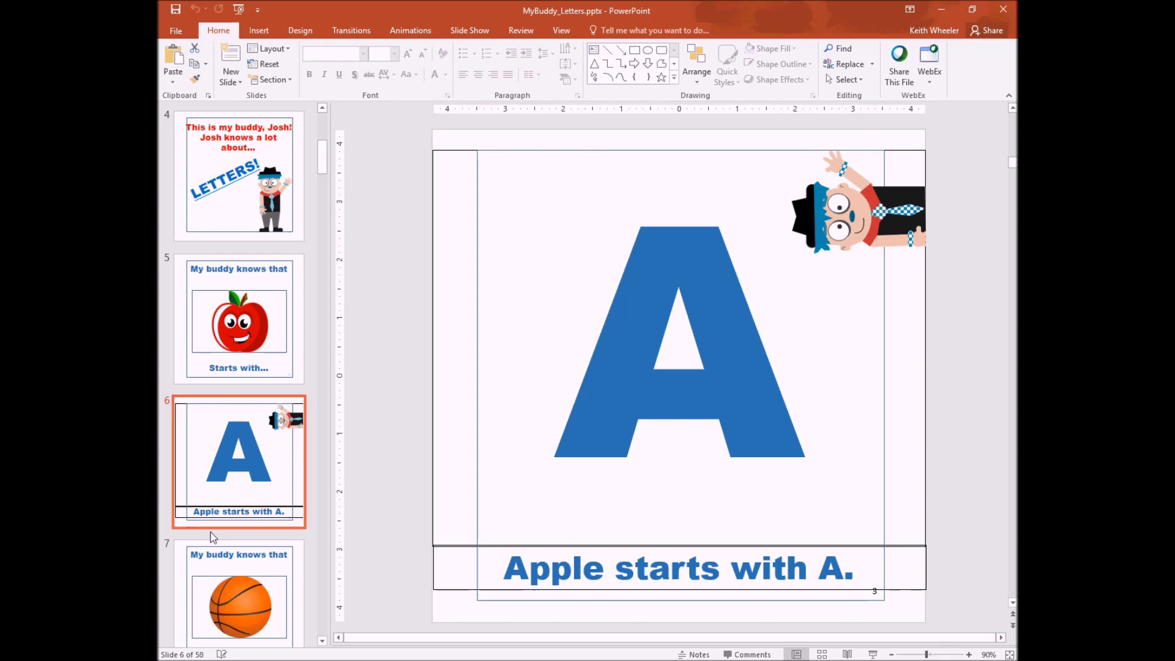
{"action": "left_click", "coordinate": [223, 566]}
{"action": "left_click", "coordinate": [244, 600]}
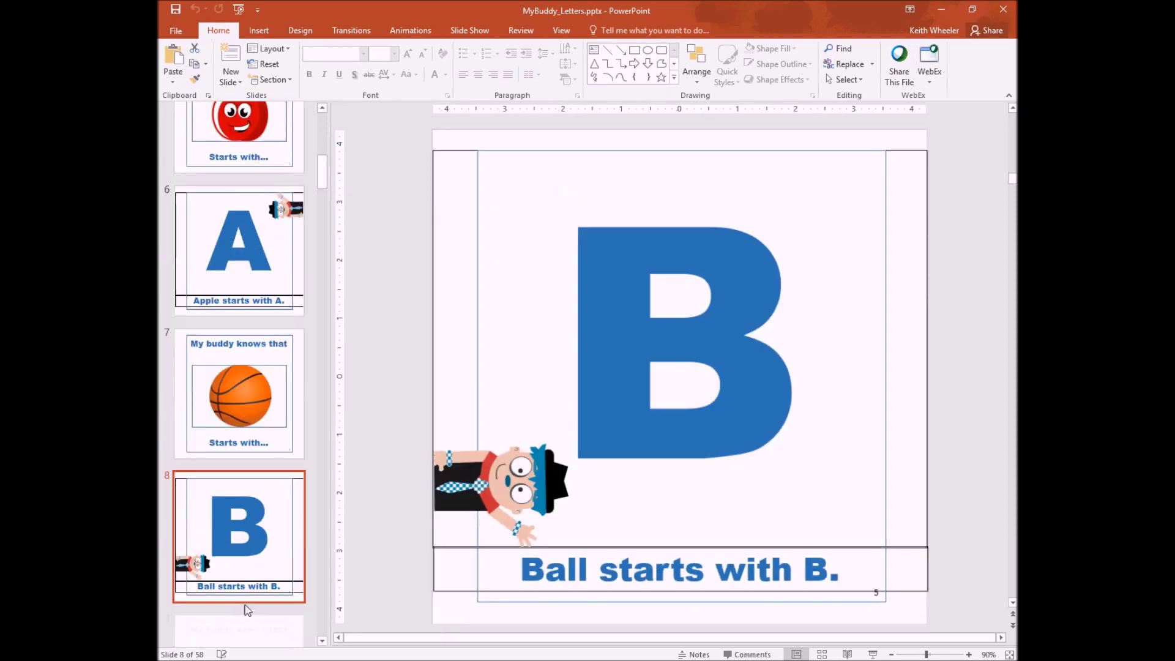
Scroll to the end of the thumbnails and go to slide 57, the closing page
{"action": "scroll", "coordinate": [245, 604], "scroll_direction": "down", "scroll_amount": 5}
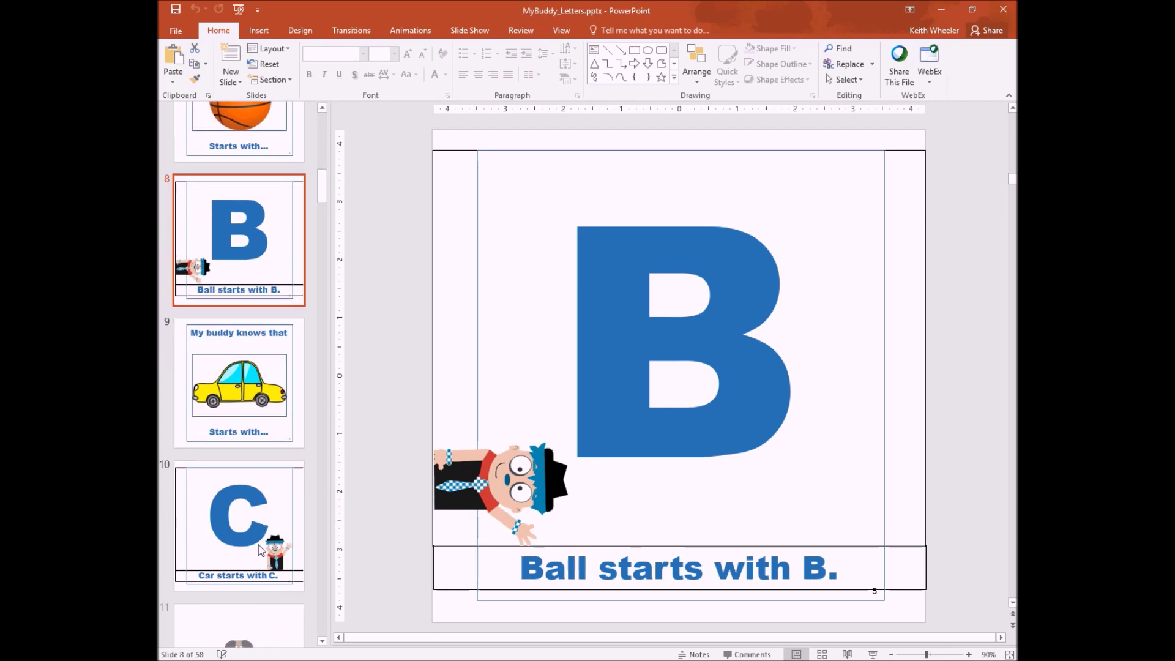
{"action": "scroll", "coordinate": [258, 545], "scroll_direction": "down", "scroll_amount": 5}
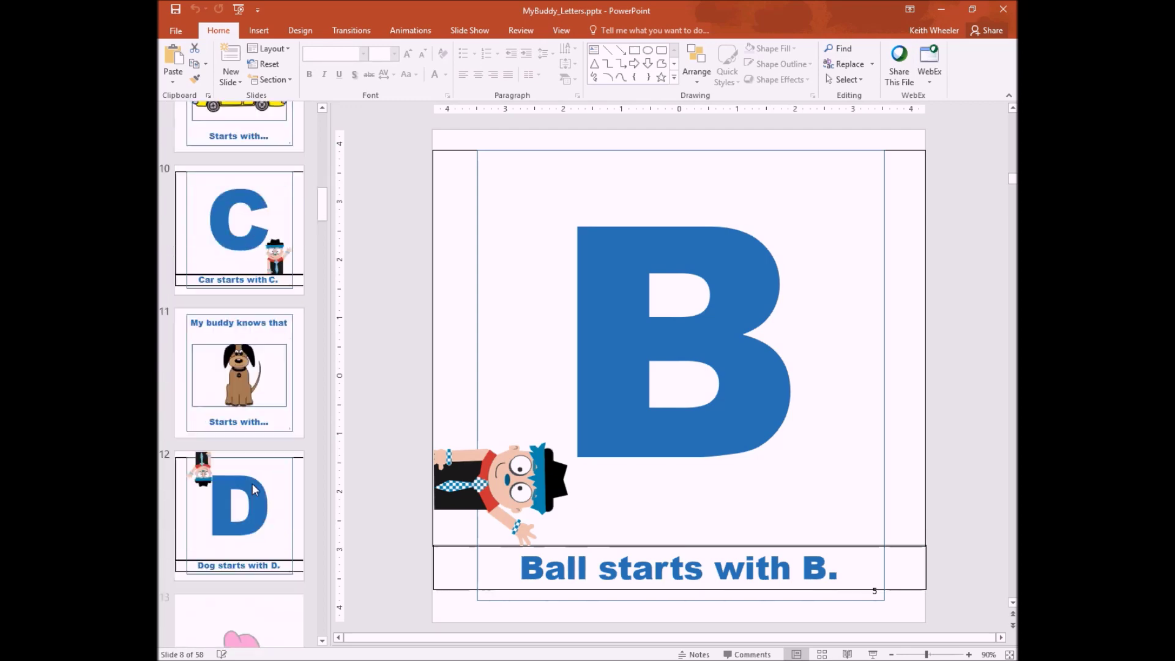
{"action": "scroll", "coordinate": [252, 483], "scroll_direction": "down", "scroll_amount": 10}
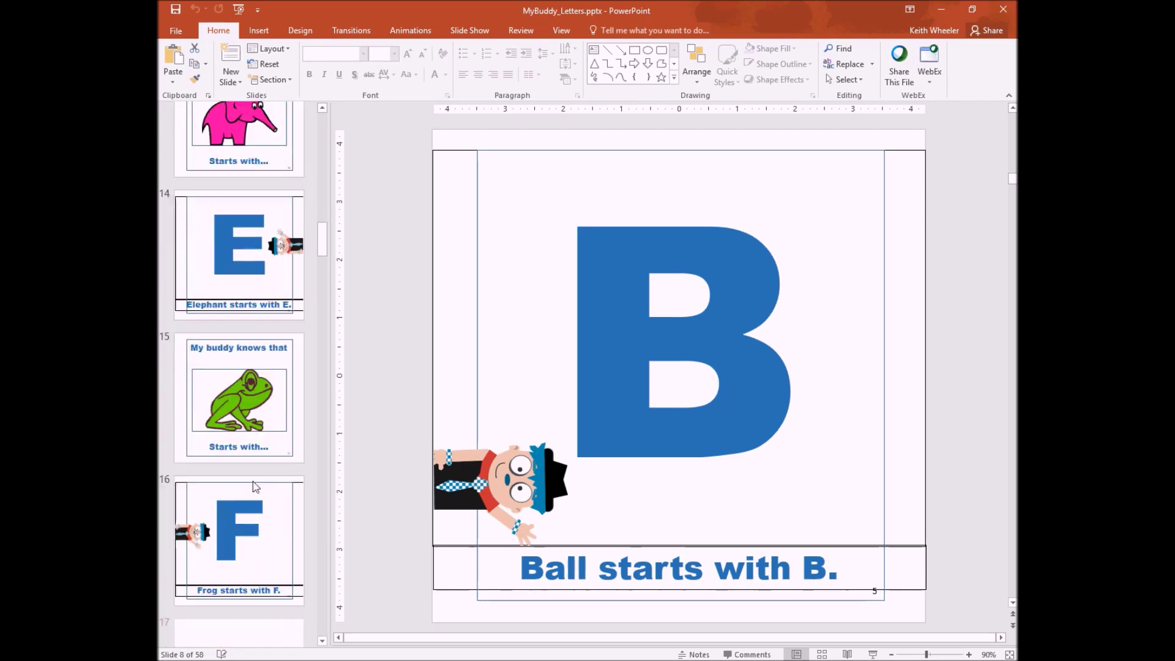
{"action": "scroll", "coordinate": [256, 487], "scroll_direction": "down", "scroll_amount": 20}
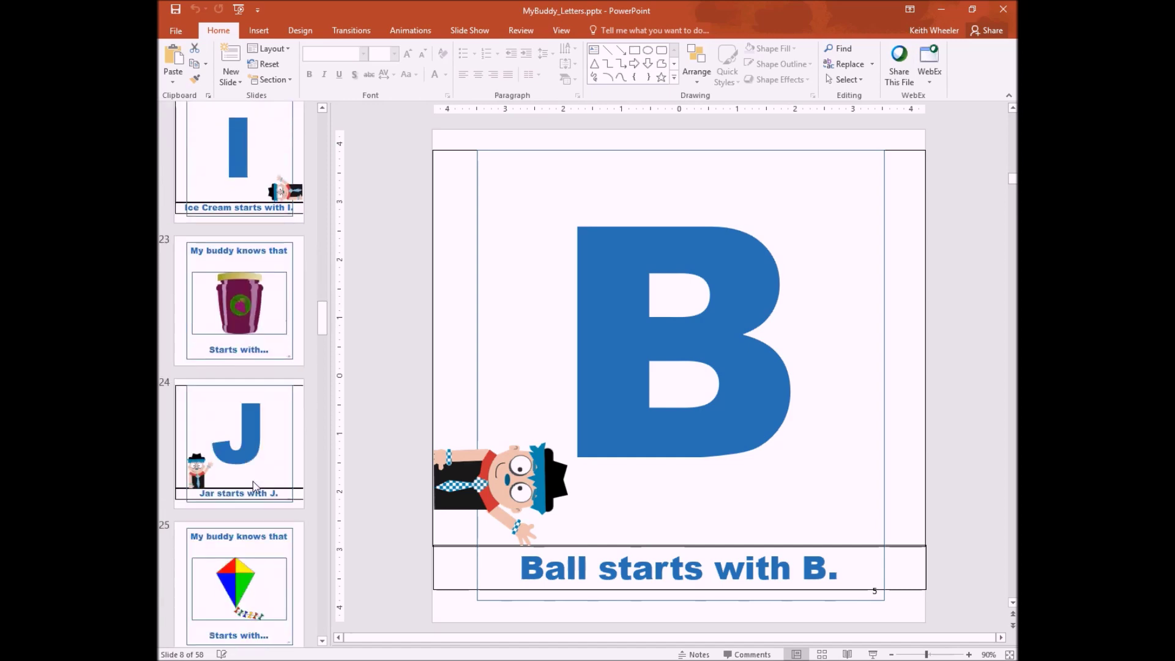
{"action": "scroll", "coordinate": [256, 487], "scroll_direction": "down", "scroll_amount": 20}
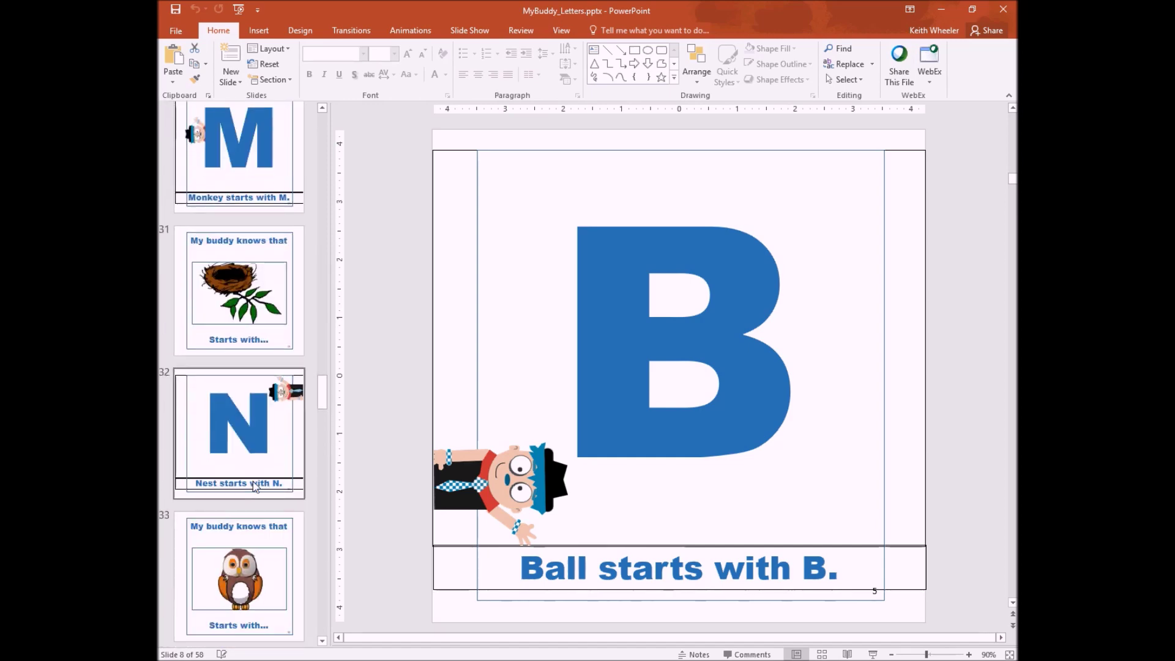
{"action": "scroll", "coordinate": [255, 486], "scroll_direction": "down", "scroll_amount": 20}
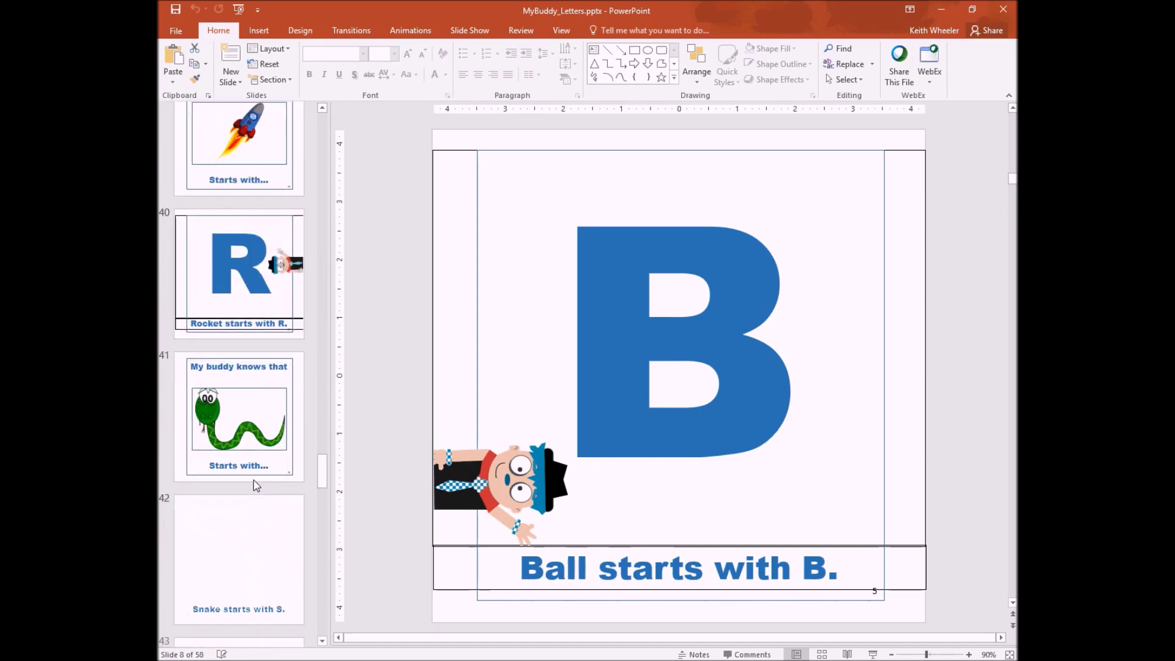
{"action": "scroll", "coordinate": [255, 485], "scroll_direction": "down", "scroll_amount": 20}
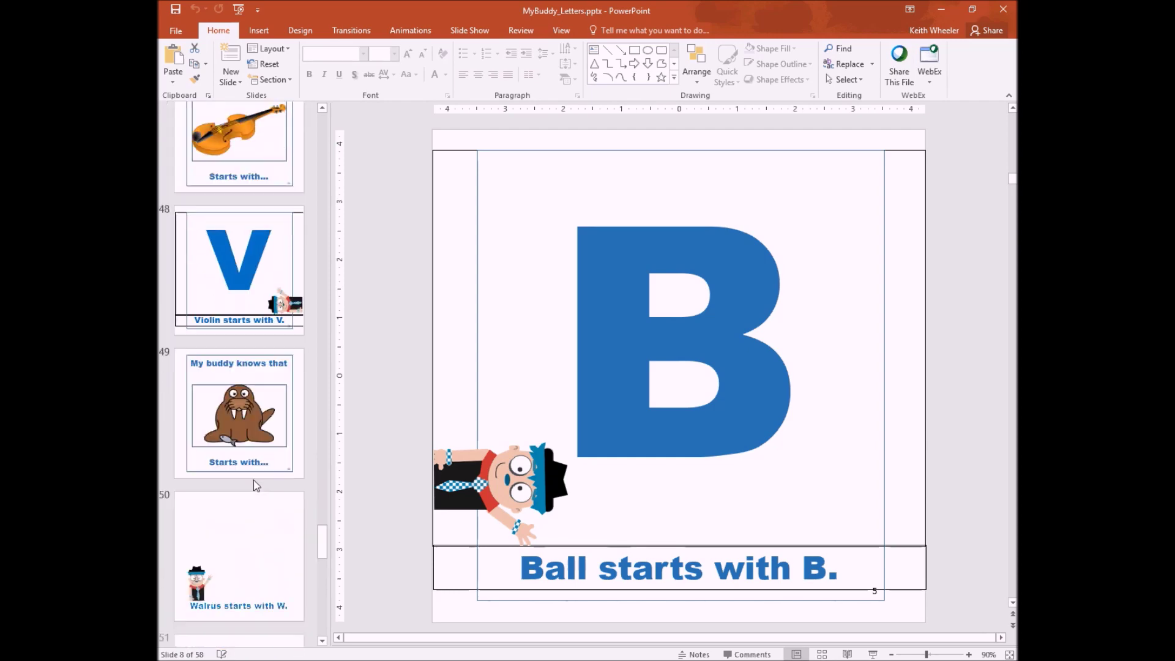
{"action": "scroll", "coordinate": [256, 484], "scroll_direction": "down", "scroll_amount": 10}
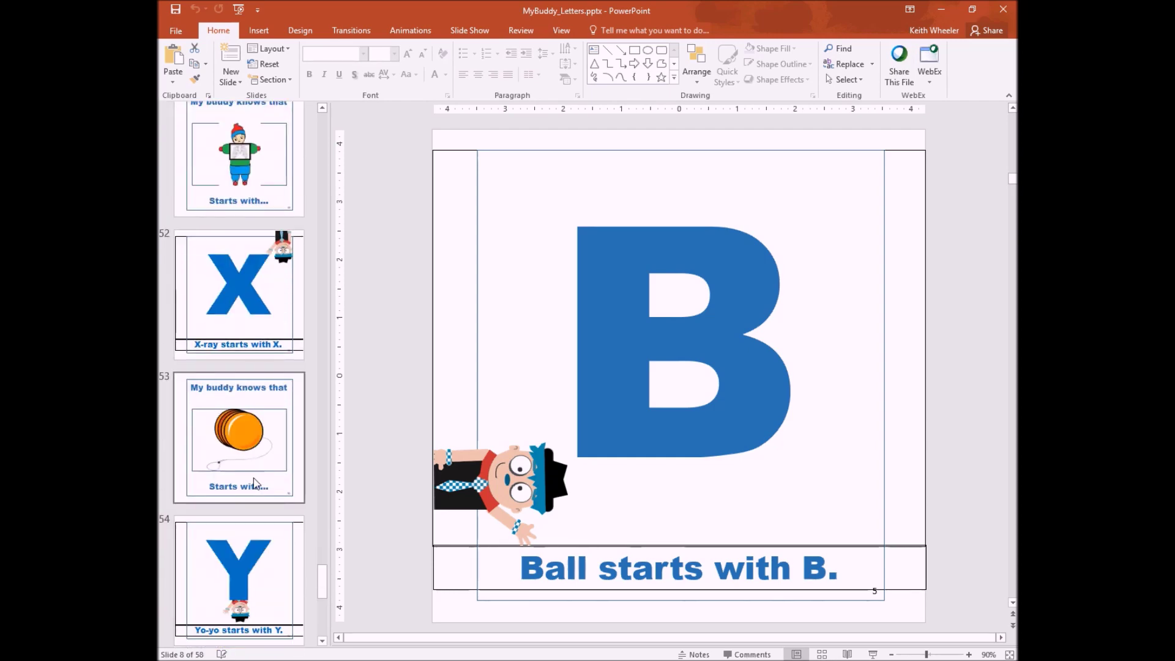
{"action": "scroll", "coordinate": [255, 483], "scroll_direction": "down", "scroll_amount": 10}
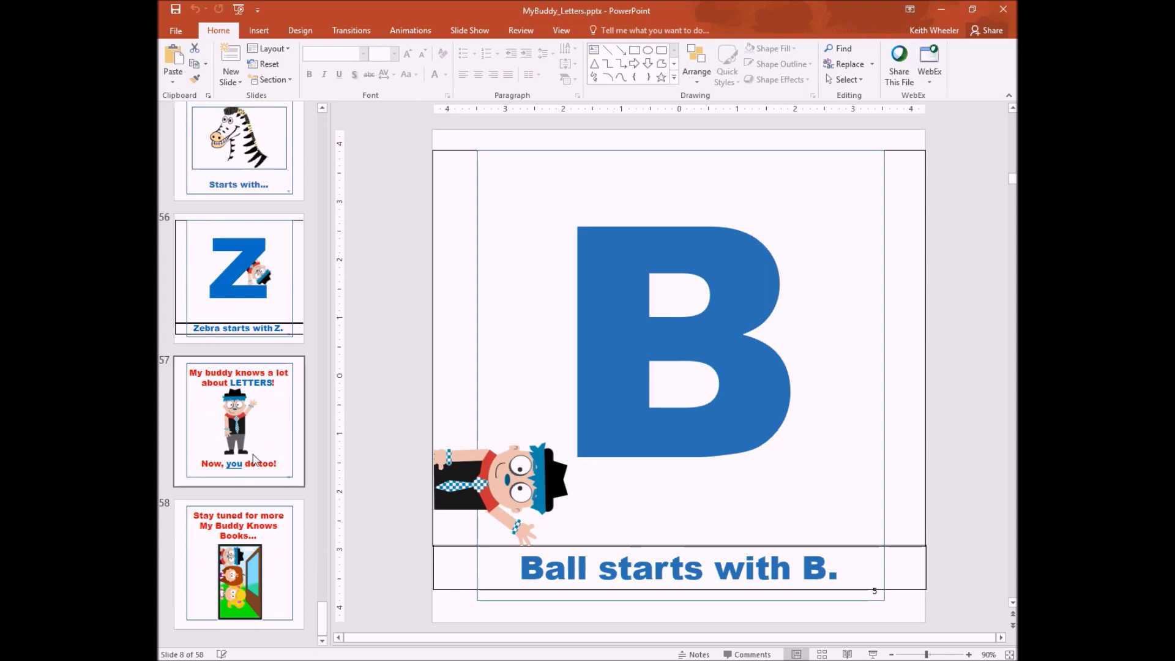
{"action": "left_click", "coordinate": [255, 460]}
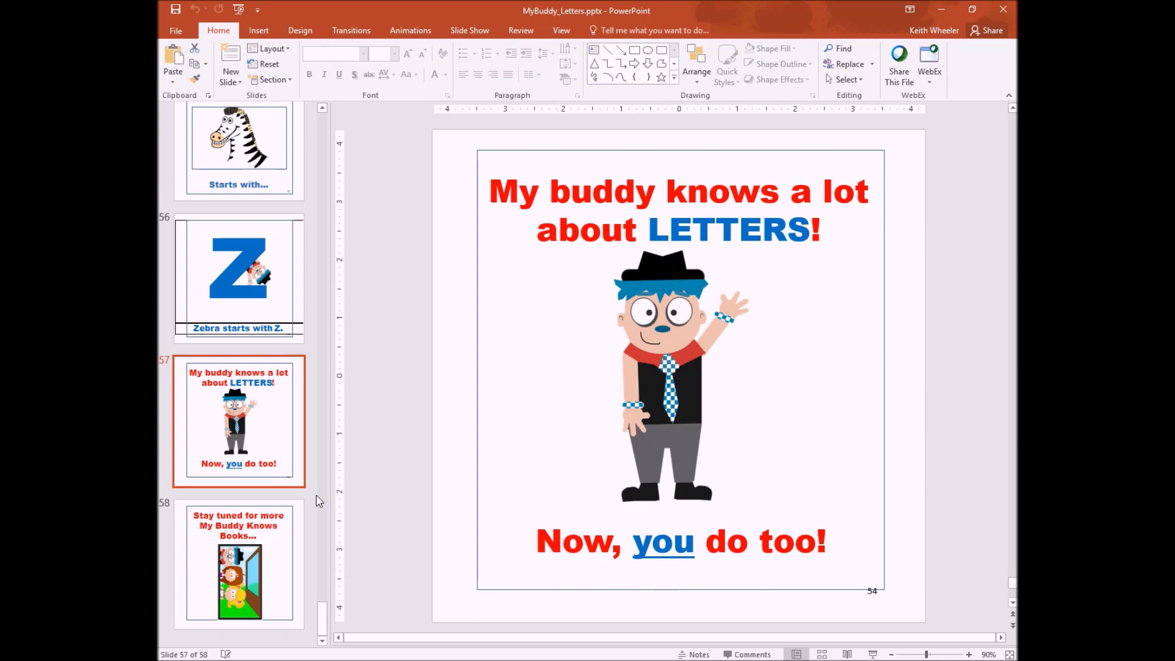
View slide 58, return to slide 57 and select its bottom-corner page-number box
{"action": "left_click", "coordinate": [276, 552]}
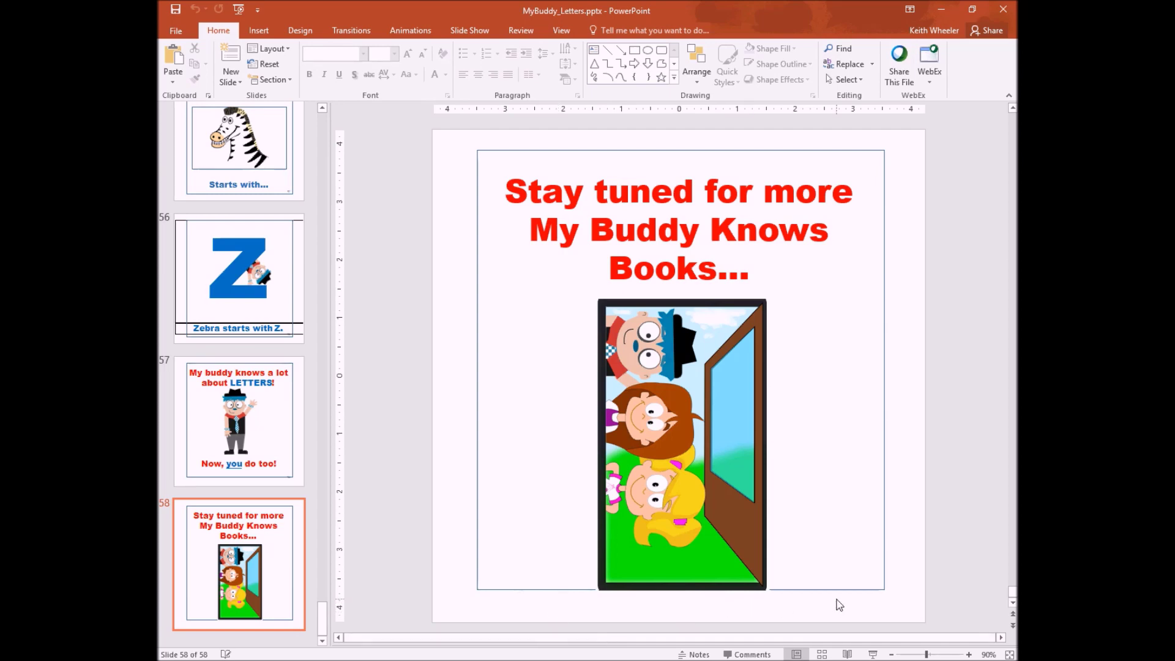
{"action": "scroll", "coordinate": [292, 428], "scroll_direction": "up", "scroll_amount": 1}
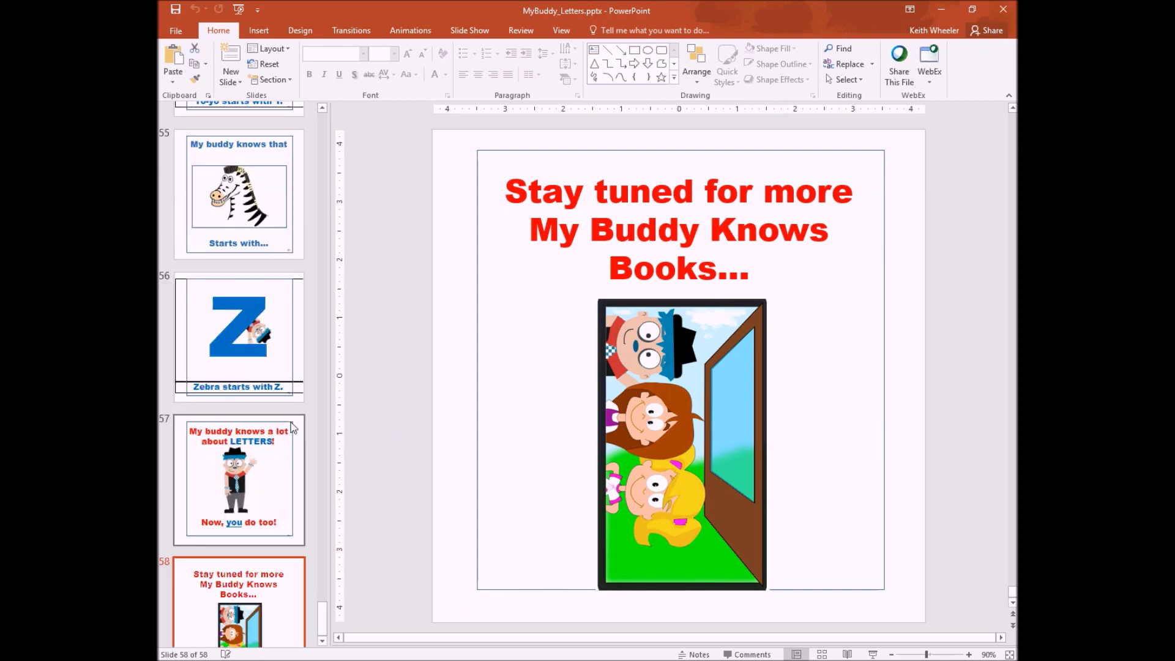
{"action": "scroll", "coordinate": [292, 428], "scroll_direction": "up", "scroll_amount": 10}
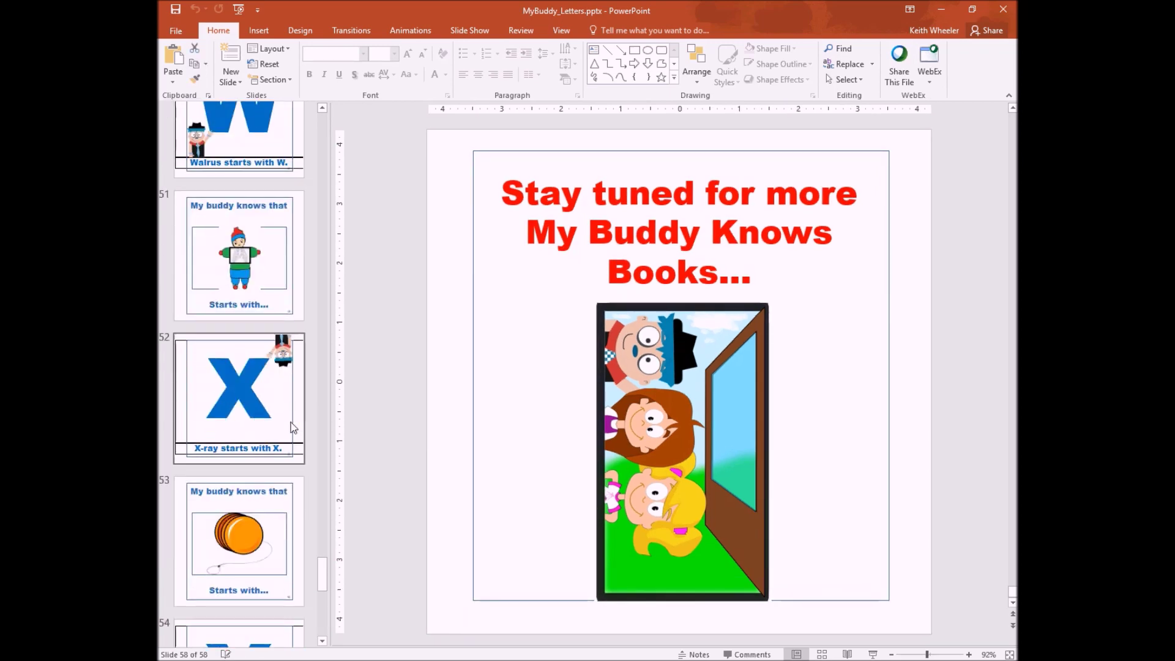
{"action": "scroll", "coordinate": [315, 407], "scroll_direction": "down", "scroll_amount": 10}
{"action": "scroll", "coordinate": [314, 404], "scroll_direction": "up", "scroll_amount": 2}
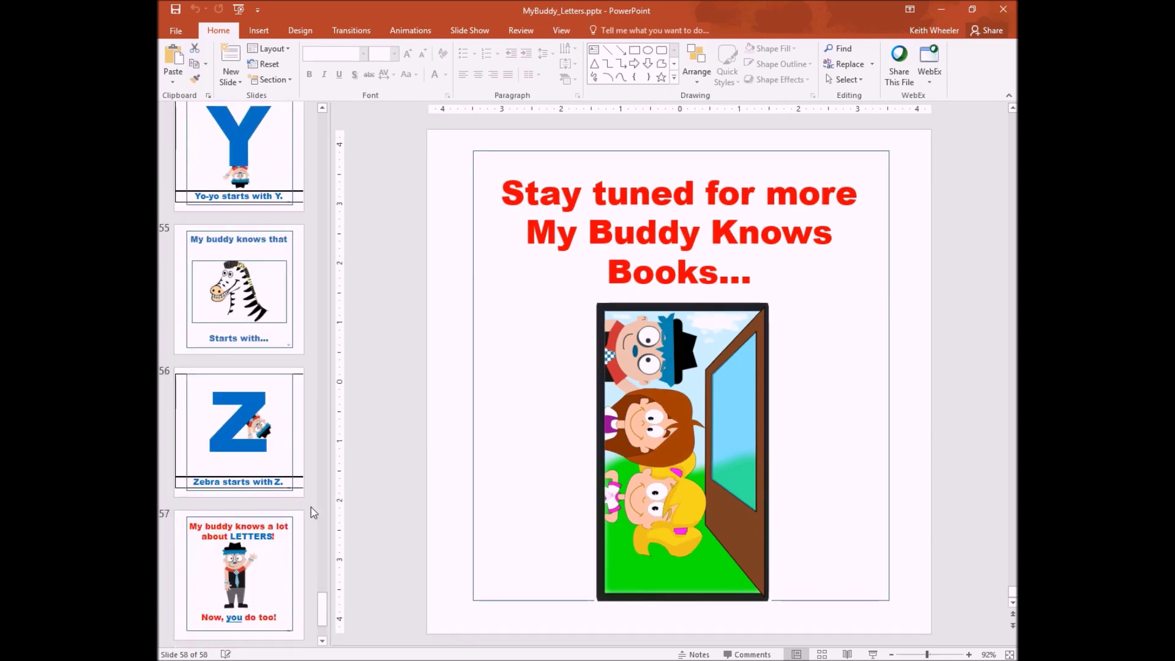
{"action": "left_click", "coordinate": [294, 564]}
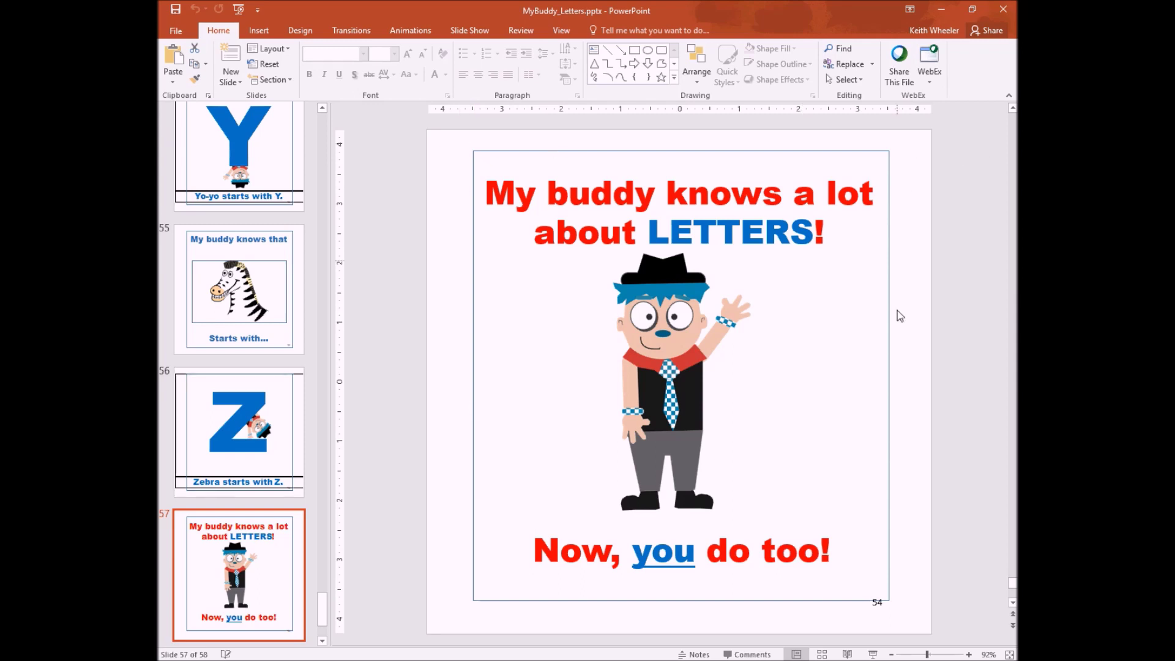
{"action": "left_click", "coordinate": [885, 609]}
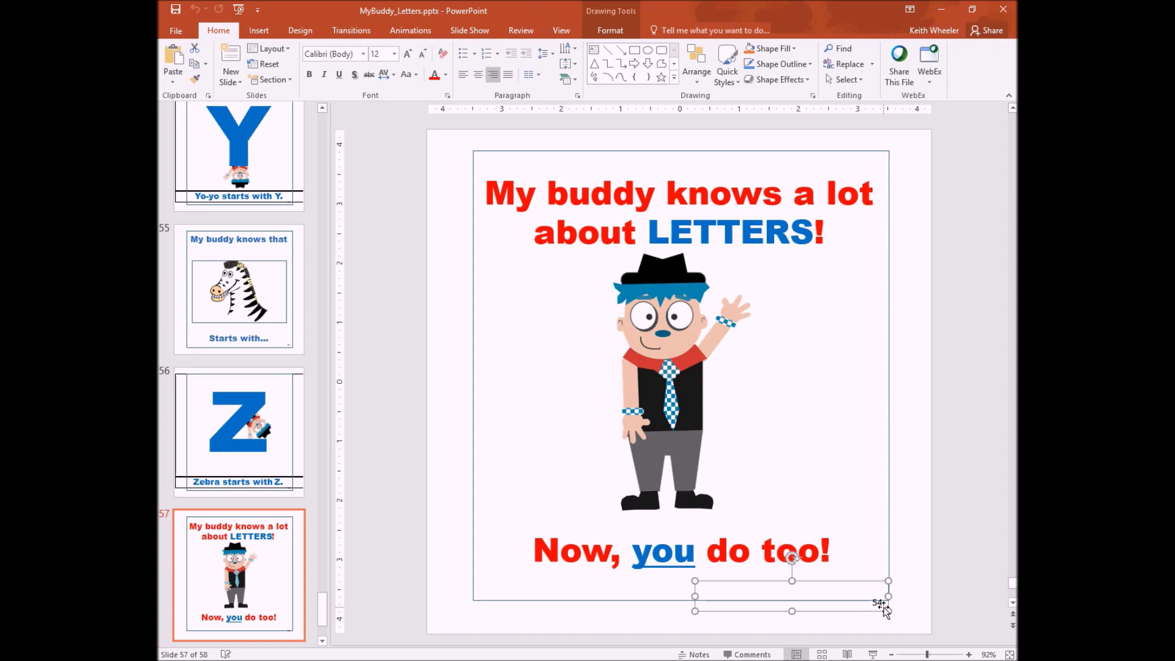
Scroll back up through the thumbnails and jump to the cover, slide 1
{"action": "scroll", "coordinate": [372, 325], "scroll_direction": "up", "scroll_amount": 4}
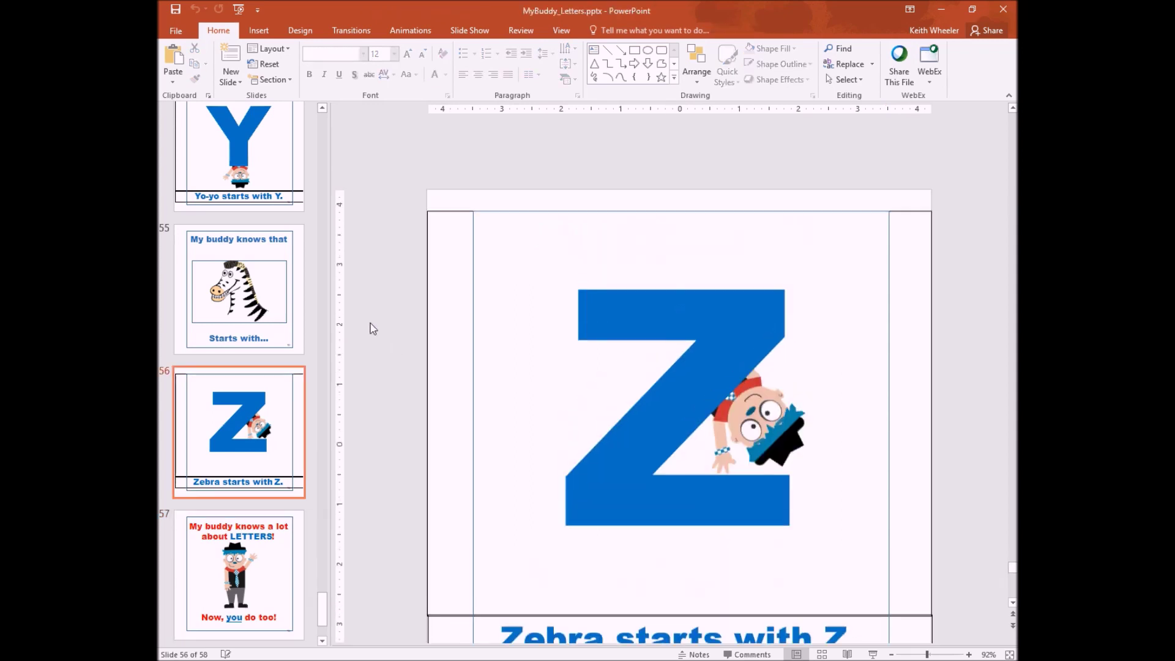
{"action": "scroll", "coordinate": [372, 327], "scroll_direction": "up", "scroll_amount": 5}
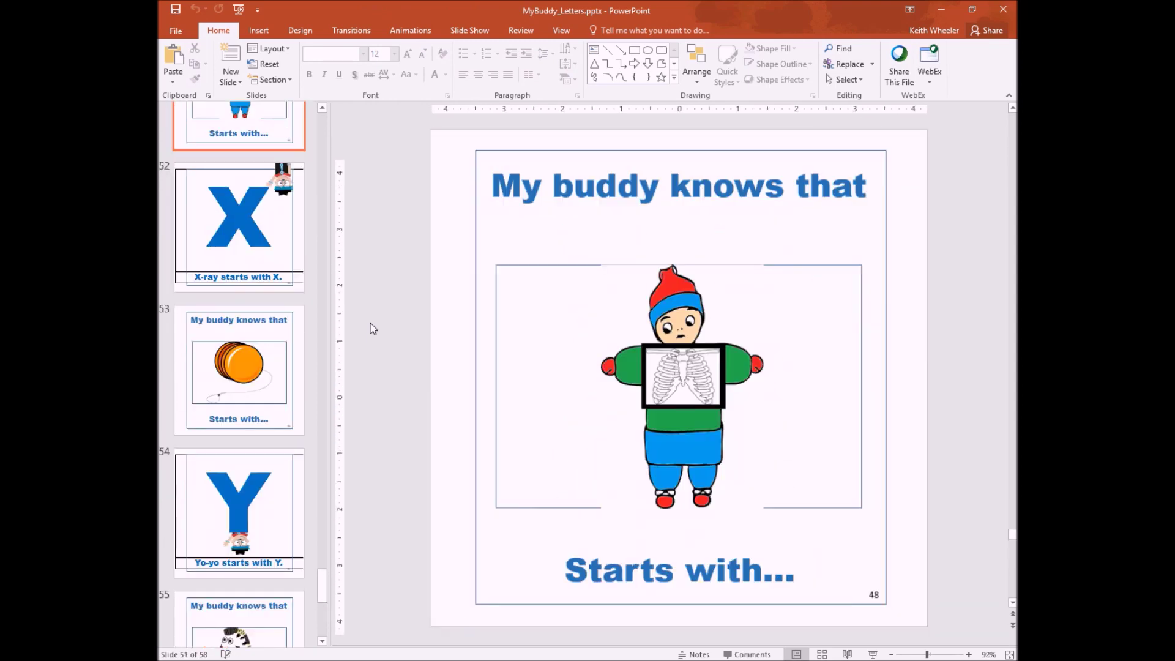
{"action": "scroll", "coordinate": [372, 327], "scroll_direction": "up", "scroll_amount": 5}
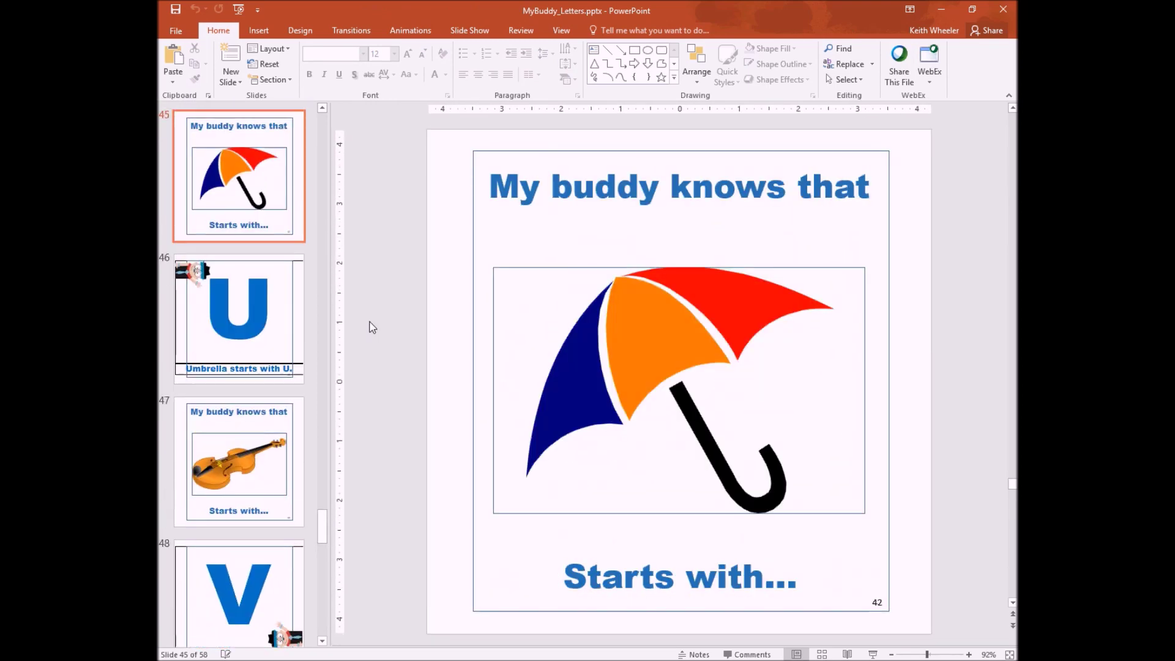
{"action": "scroll", "coordinate": [372, 328], "scroll_direction": "up", "scroll_amount": 7}
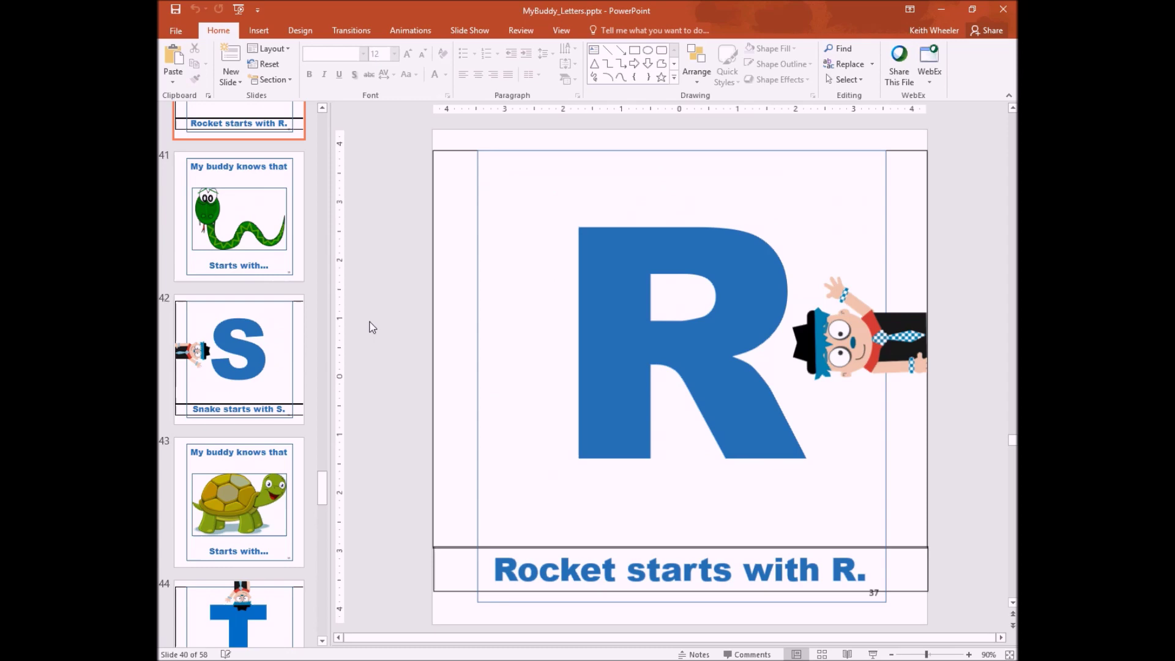
{"action": "key", "text": "Home"}
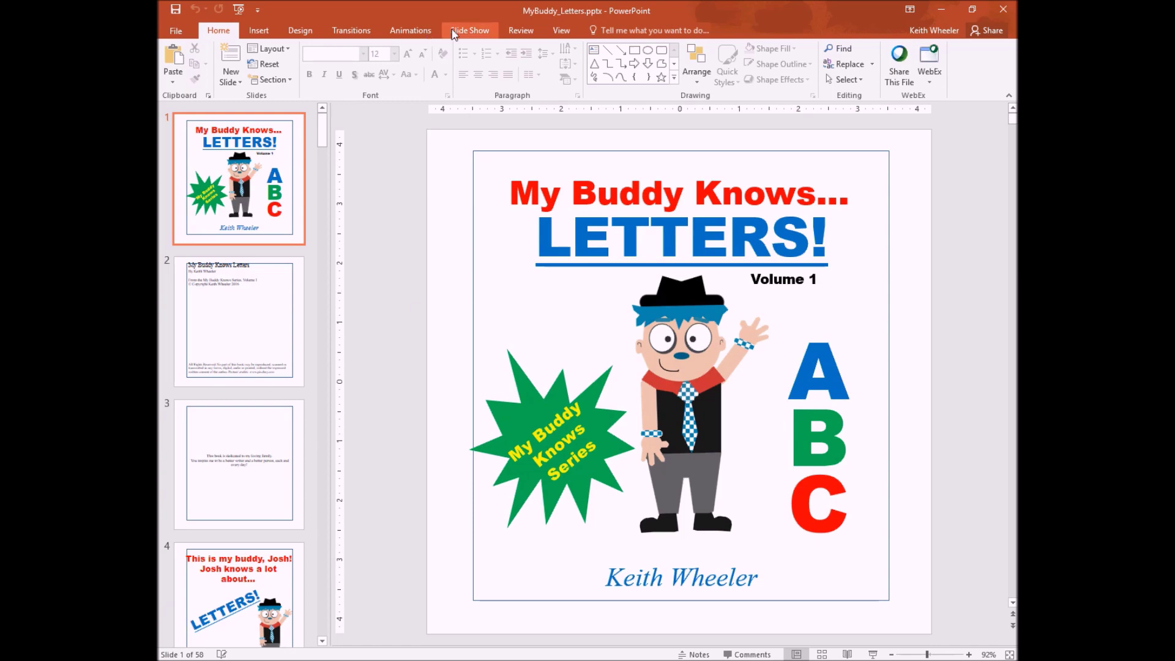
Switch to Slide Master view and delete the guide rectangle from the master slide
{"action": "left_click", "coordinate": [562, 30]}
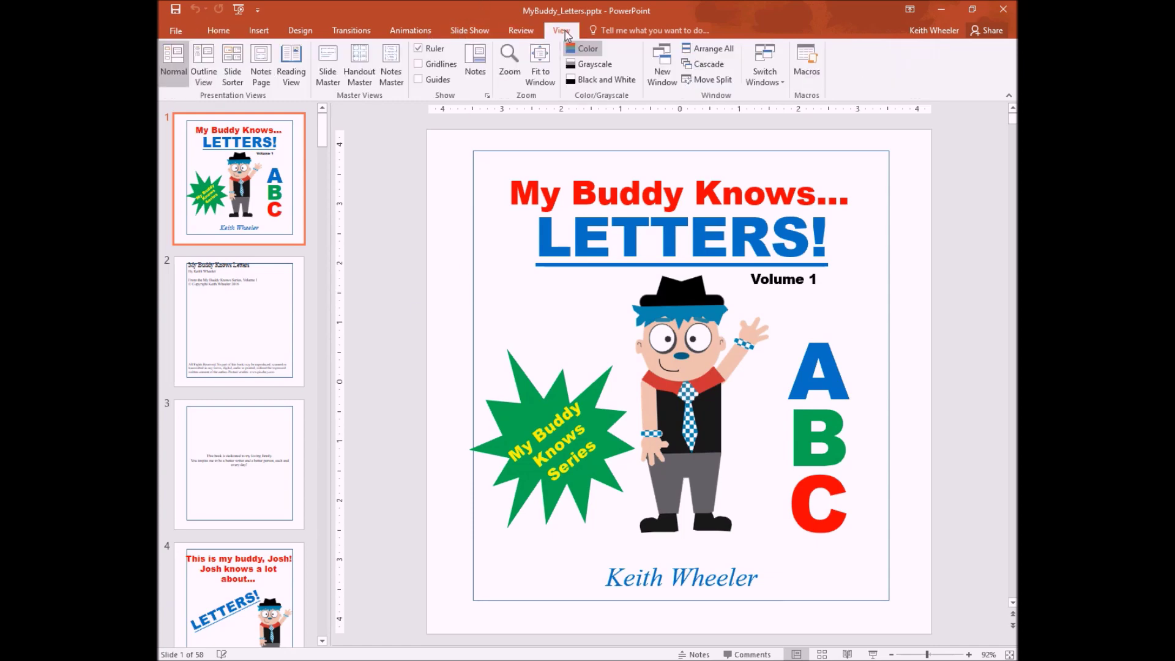
{"action": "left_click", "coordinate": [325, 79]}
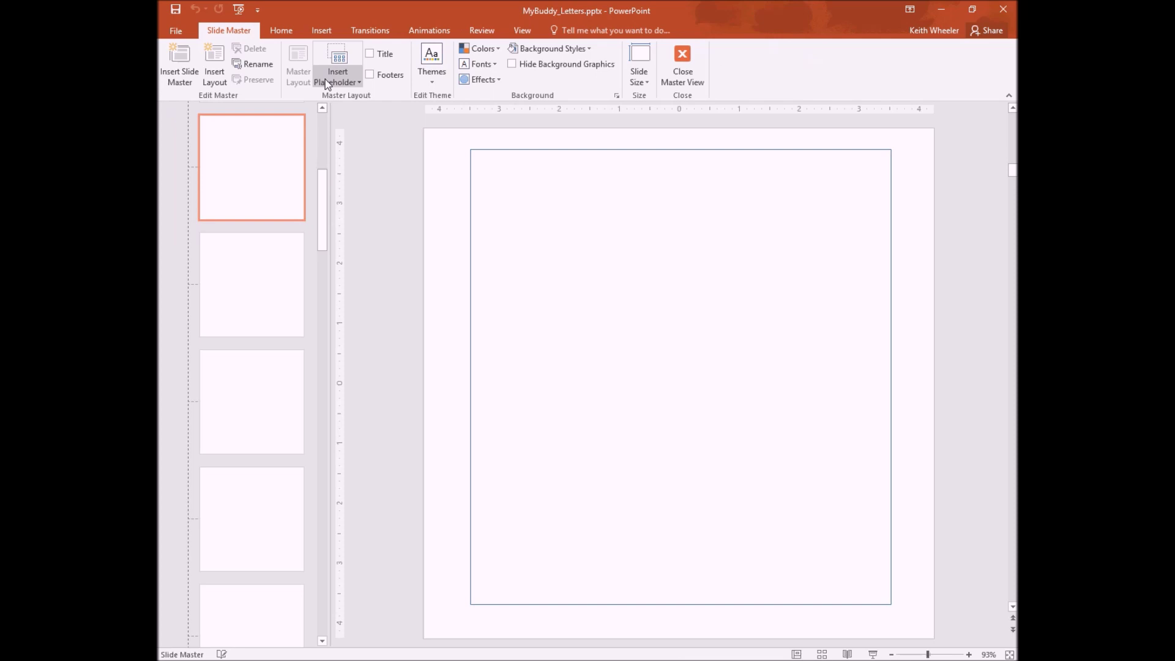
{"action": "left_click", "coordinate": [470, 150]}
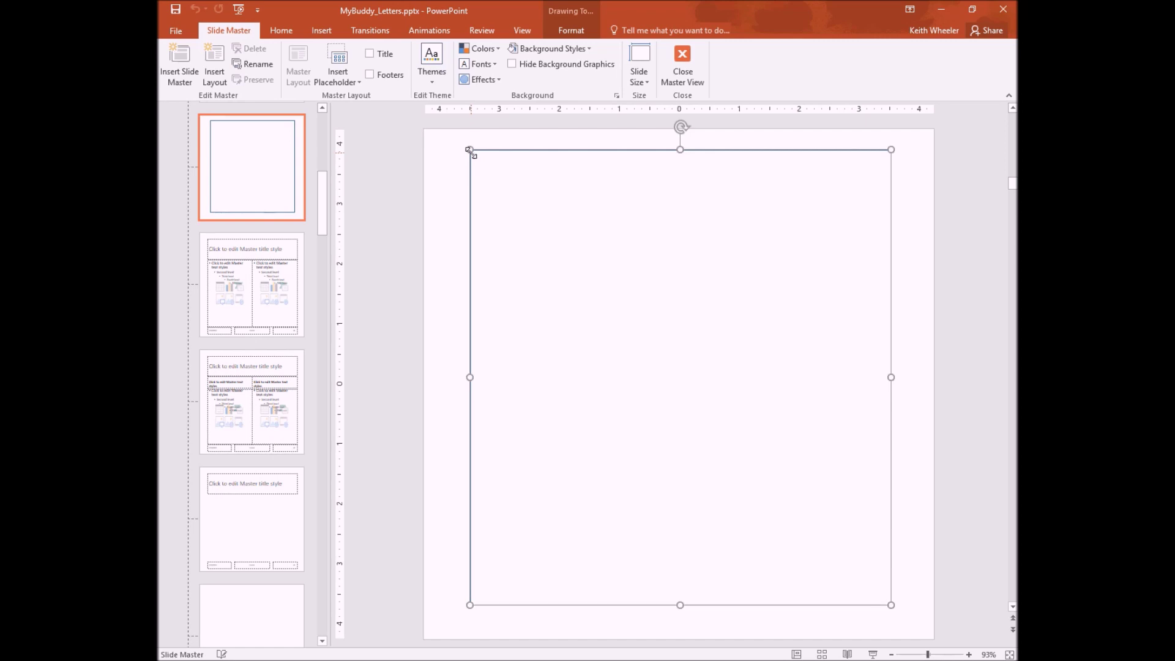
{"action": "key", "text": "Delete"}
Delete the inner, outer and bottom guide boxes from the lined letter-page layout
{"action": "scroll", "coordinate": [271, 147], "scroll_direction": "up", "scroll_amount": 1}
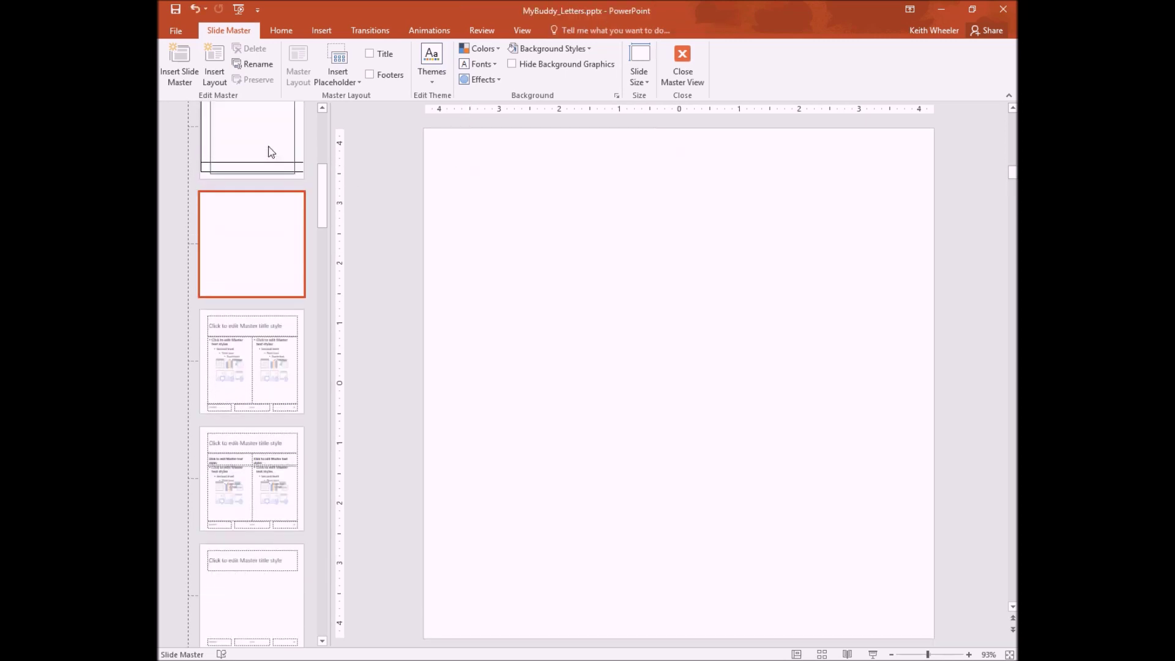
{"action": "scroll", "coordinate": [271, 152], "scroll_direction": "up", "scroll_amount": 1}
{"action": "left_click", "coordinate": [270, 190]}
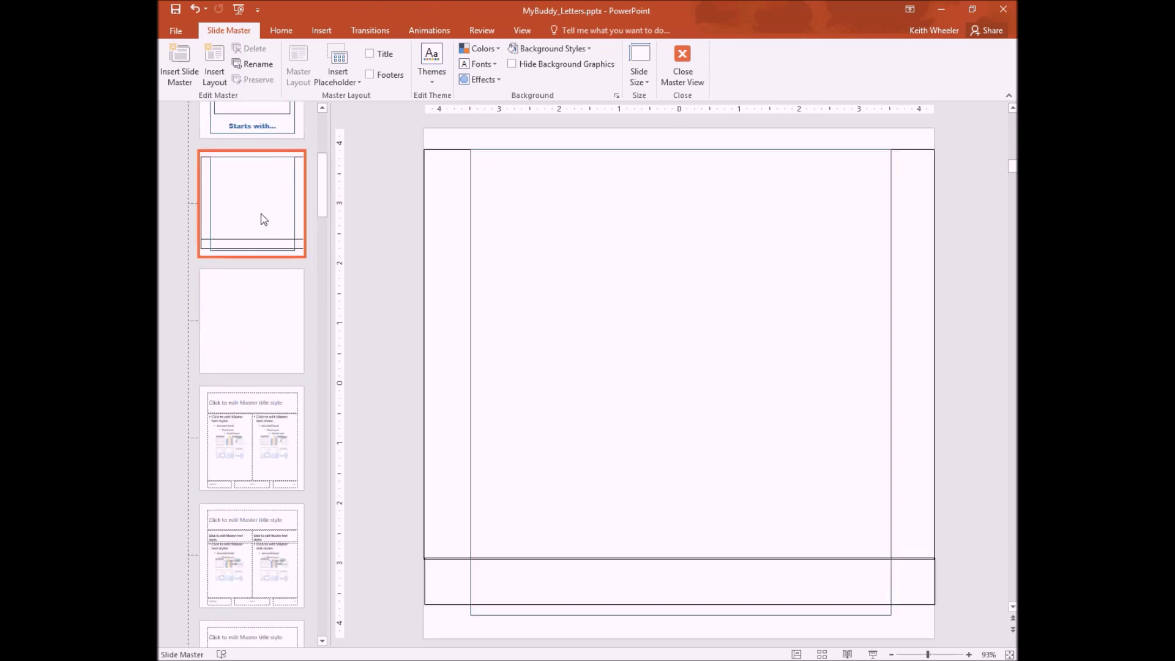
{"action": "left_click", "coordinate": [471, 153]}
{"action": "key", "text": "Delete"}
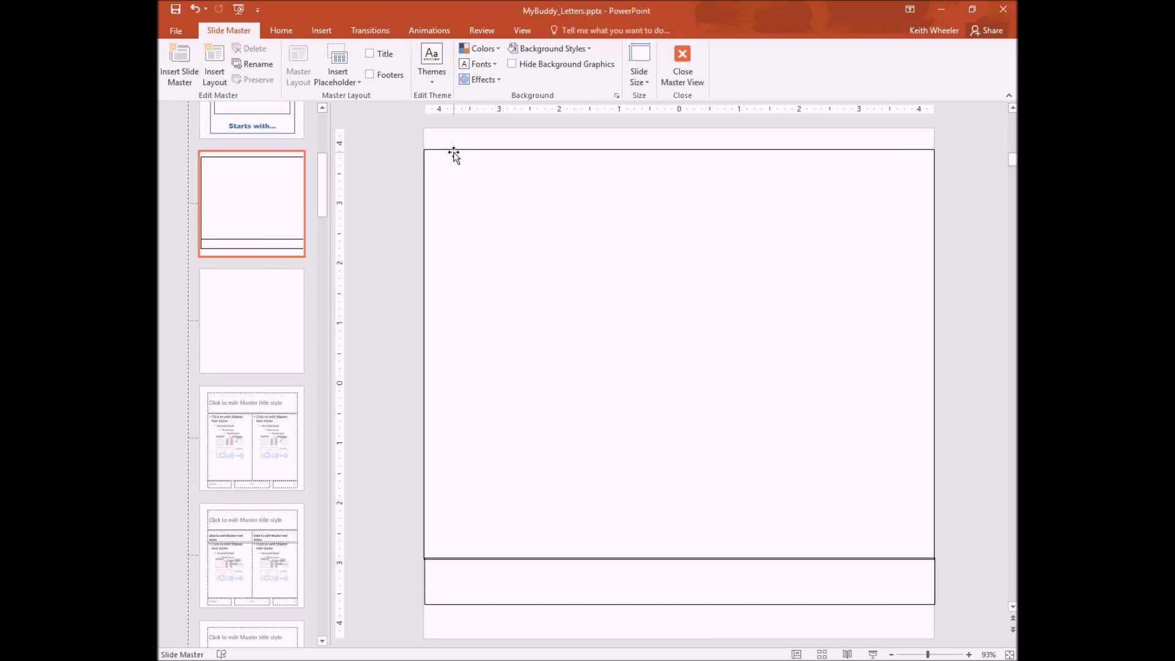
{"action": "left_click", "coordinate": [453, 154]}
{"action": "key", "text": "Delete"}
{"action": "left_click", "coordinate": [500, 563]}
{"action": "key", "text": "Delete"}
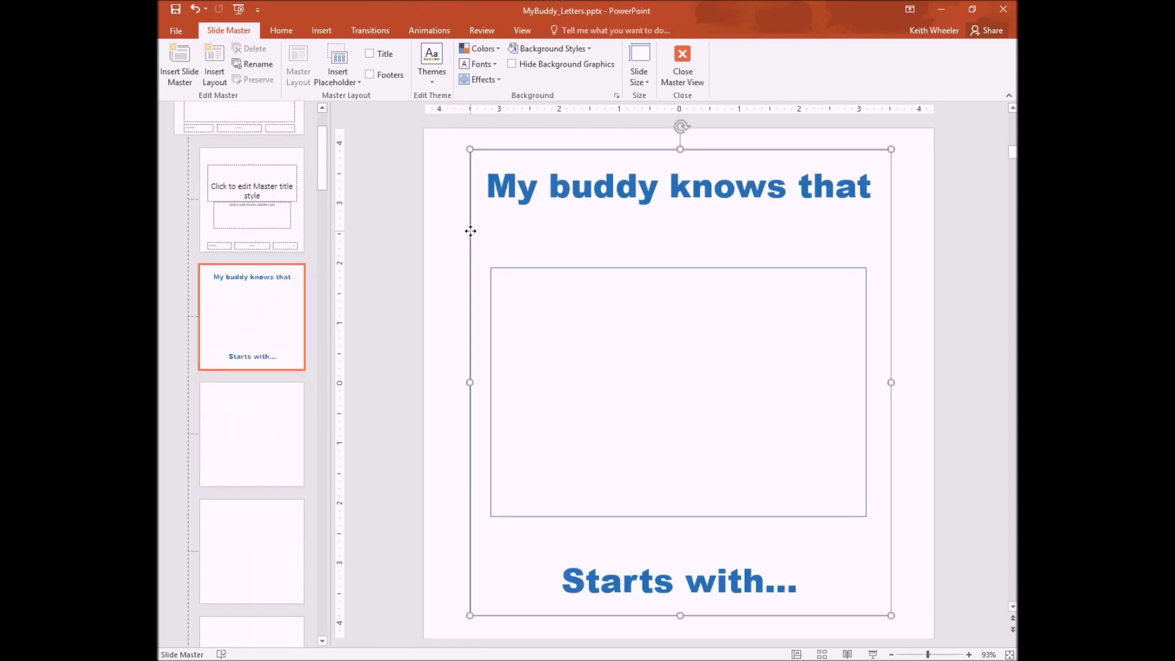
Delete the outer and inner picture-frame rectangles from the 'My buddy knows that' layout
{"action": "key", "text": "Delete"}
{"action": "left_click", "coordinate": [496, 272]}
{"action": "key", "text": "Delete"}
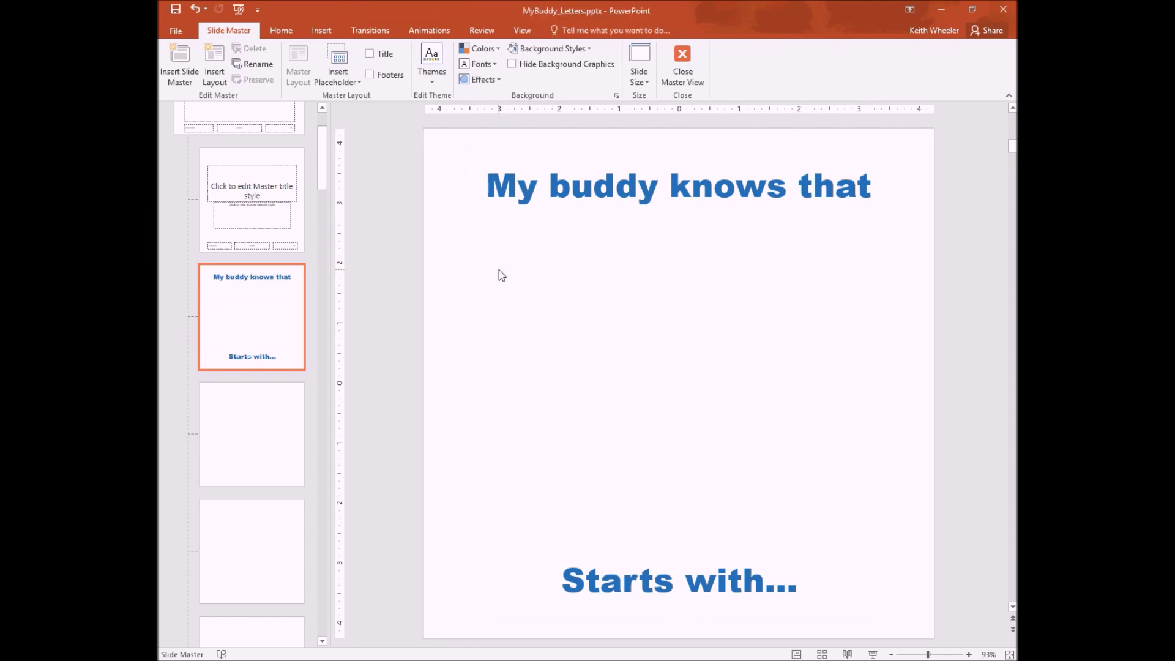
{"action": "key", "text": "Page_Down"}
{"action": "key", "text": "Page_Down"}
{"action": "key", "text": "Home"}
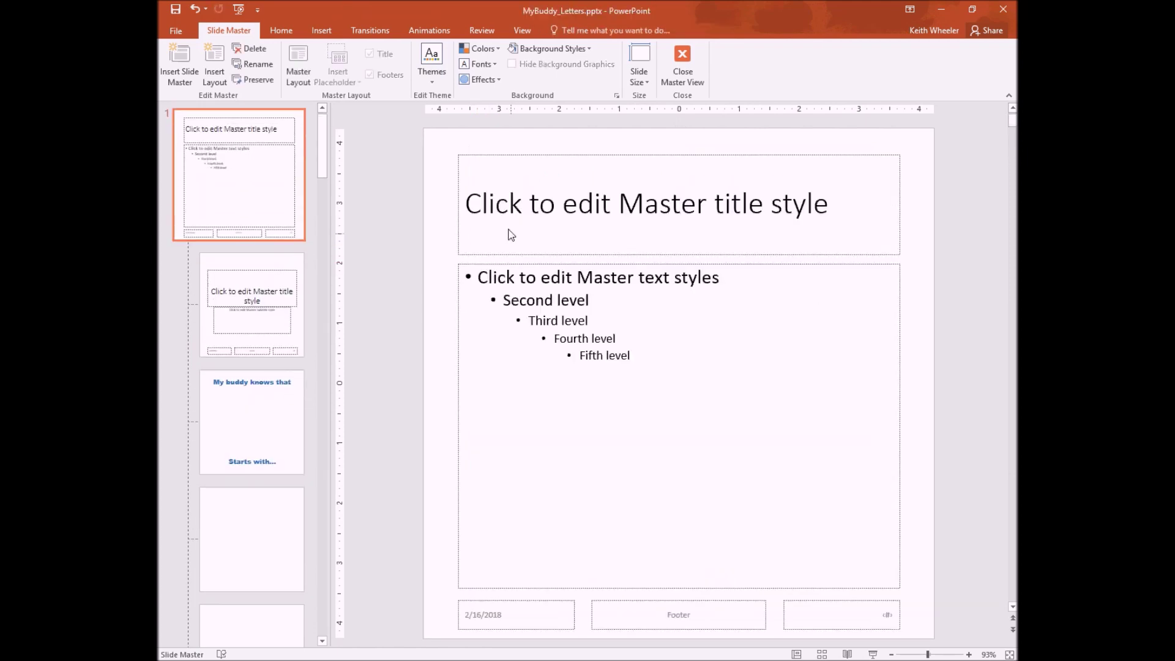
{"action": "left_click", "coordinate": [522, 30]}
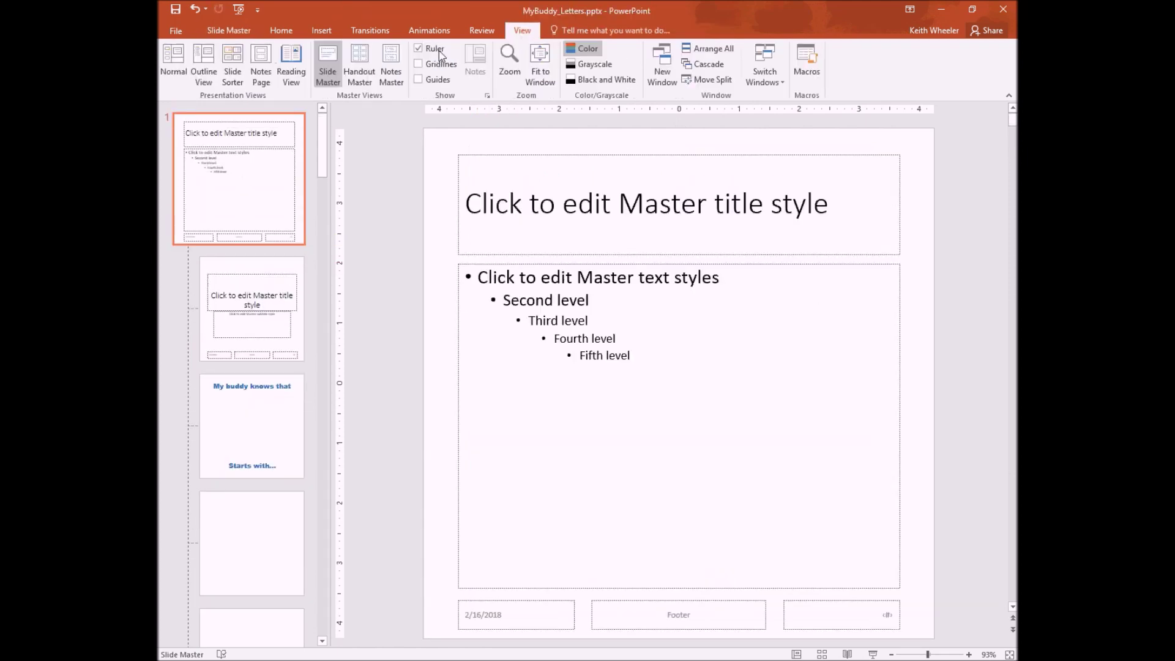
Return to Normal view and scroll the thumbnails to confirm the guide outlines are gone
{"action": "left_click", "coordinate": [174, 59]}
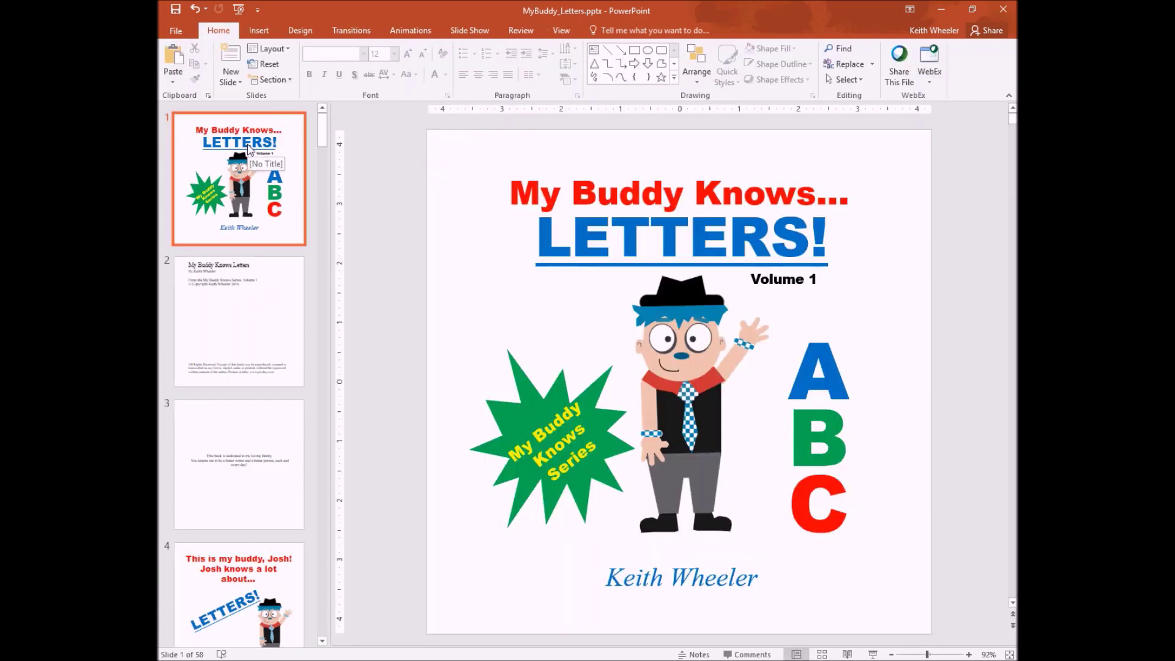
{"action": "scroll", "coordinate": [248, 150], "scroll_direction": "down", "scroll_amount": 10}
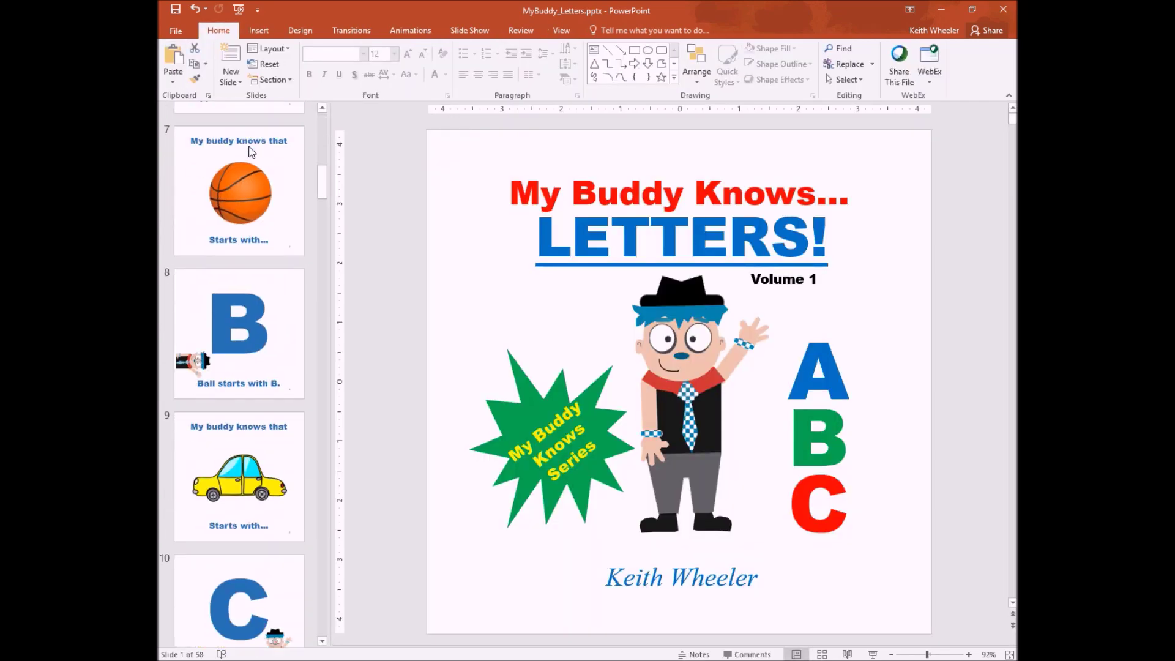
{"action": "scroll", "coordinate": [251, 150], "scroll_direction": "up", "scroll_amount": 6}
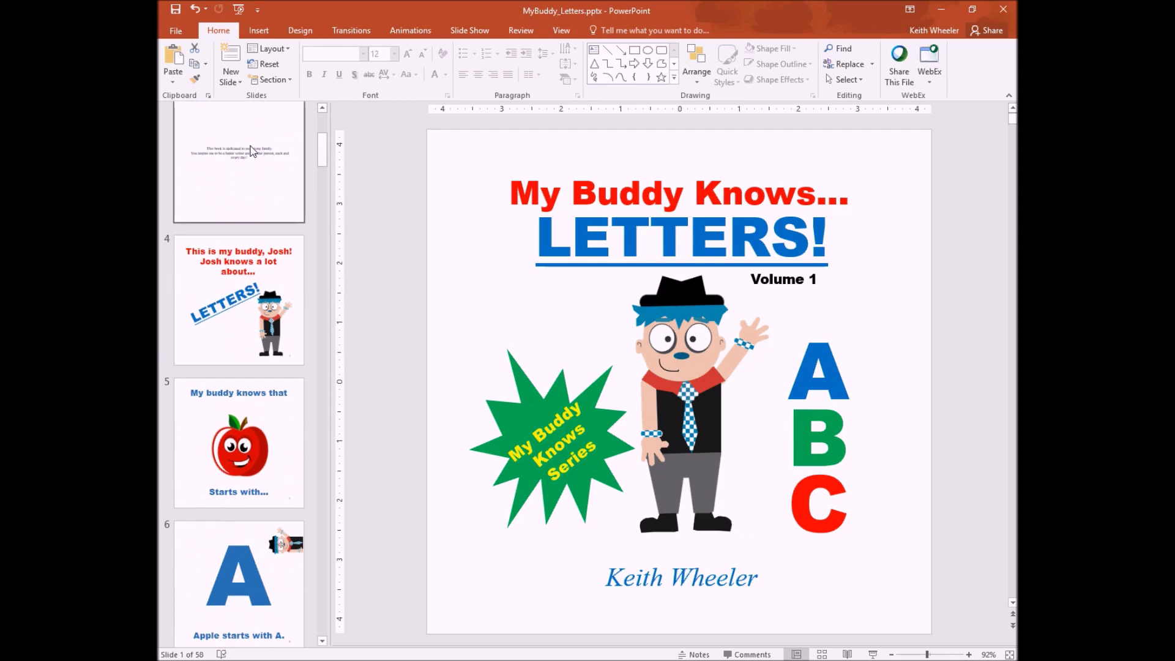
{"action": "scroll", "coordinate": [270, 150], "scroll_direction": "up", "scroll_amount": 3}
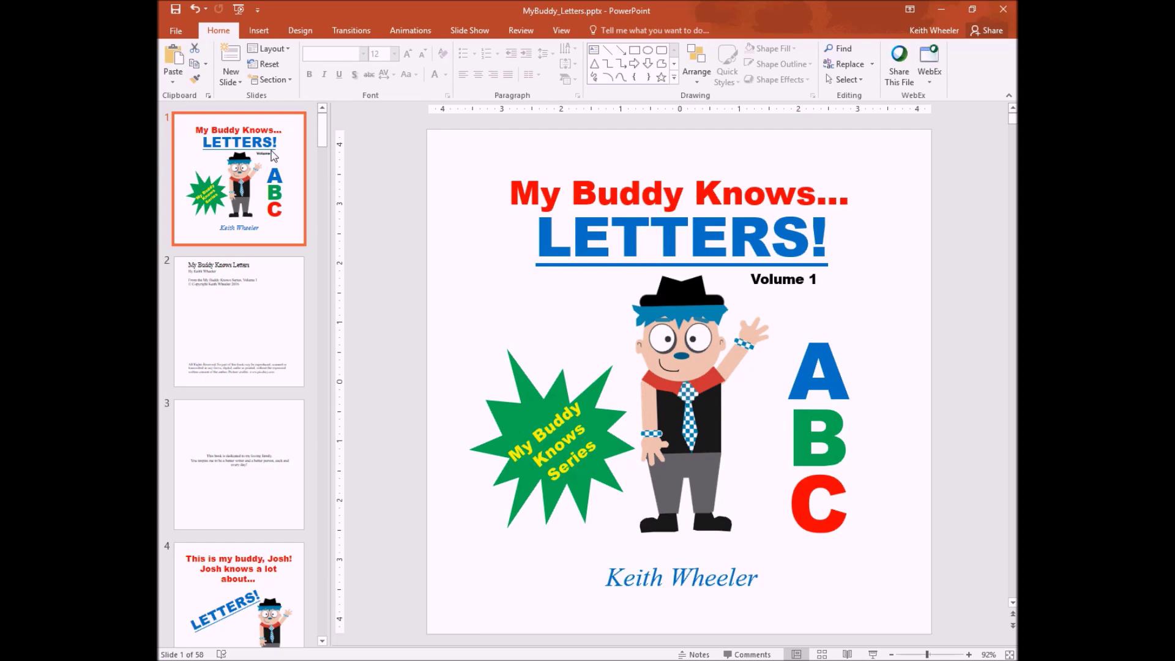
{"action": "left_click", "coordinate": [186, 34]}
{"action": "left_click", "coordinate": [183, 28]}
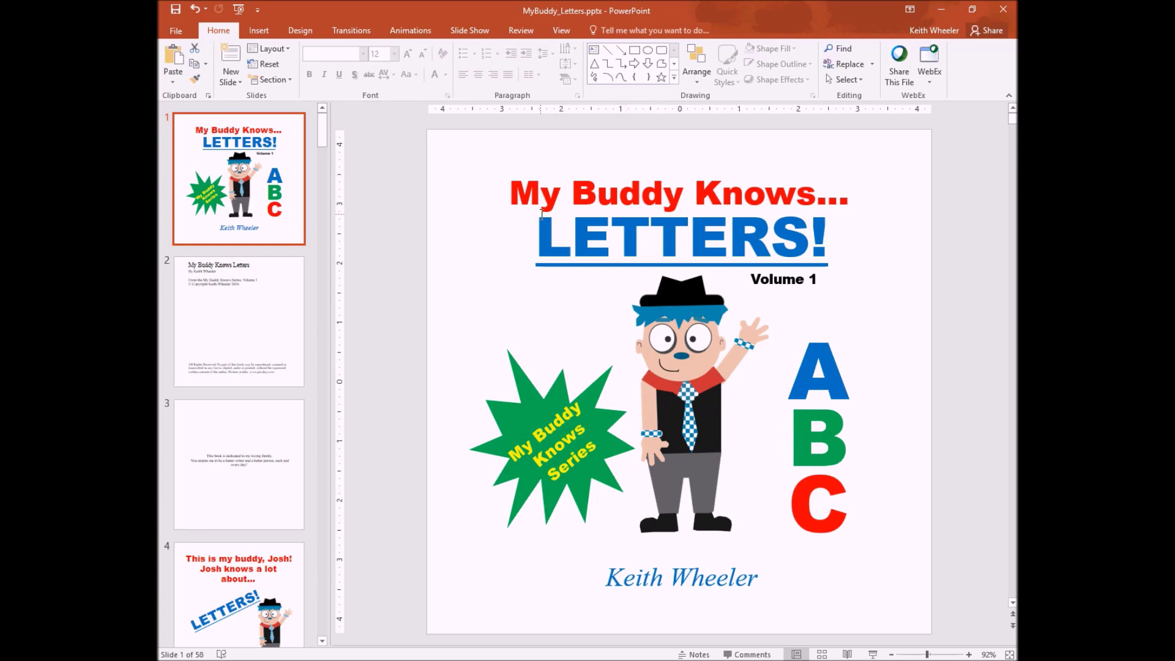
Export the book as a PDF named MyBuddy_LettersFinalCut.pdf
{"action": "left_click", "coordinate": [176, 33]}
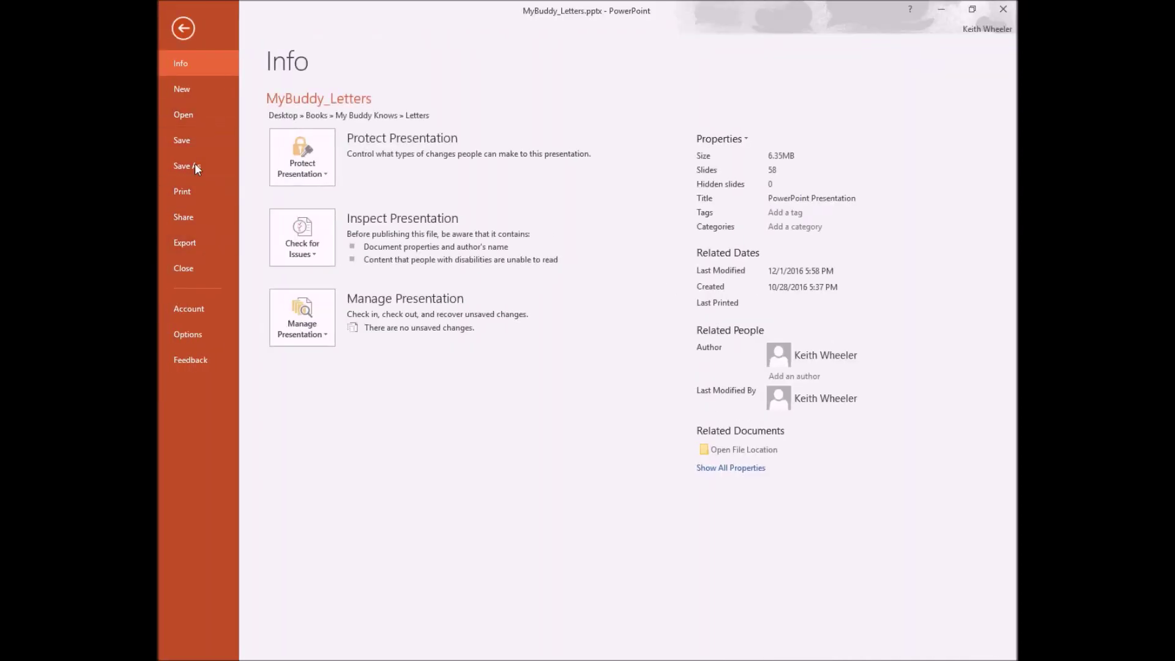
{"action": "left_click", "coordinate": [196, 241]}
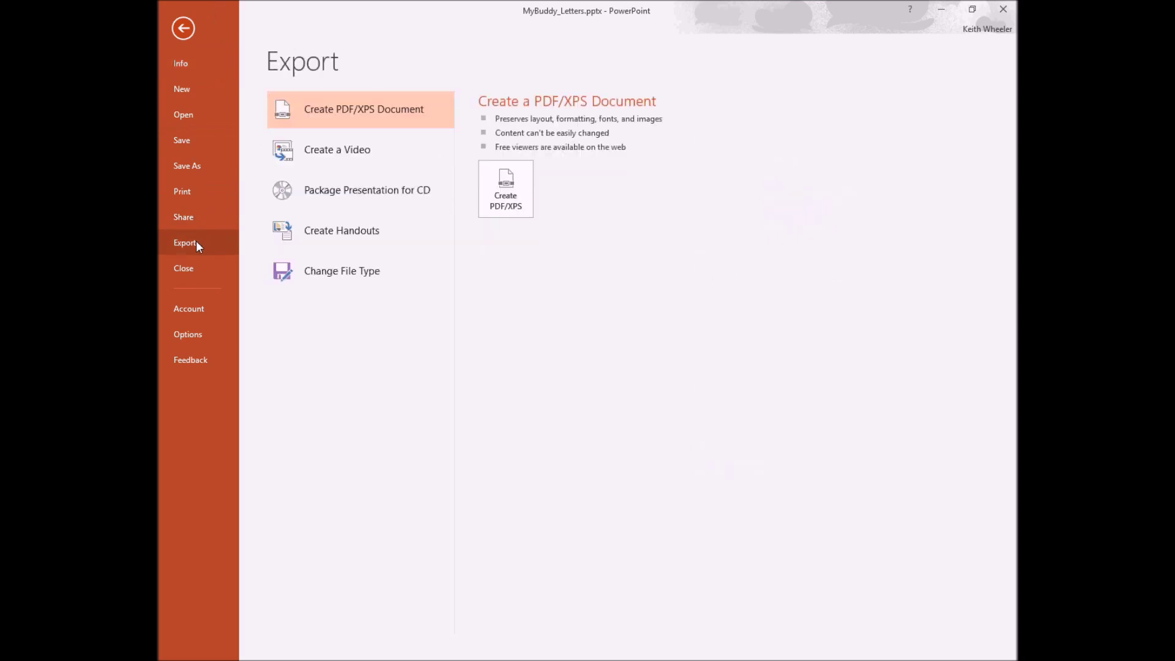
{"action": "left_click", "coordinate": [516, 207]}
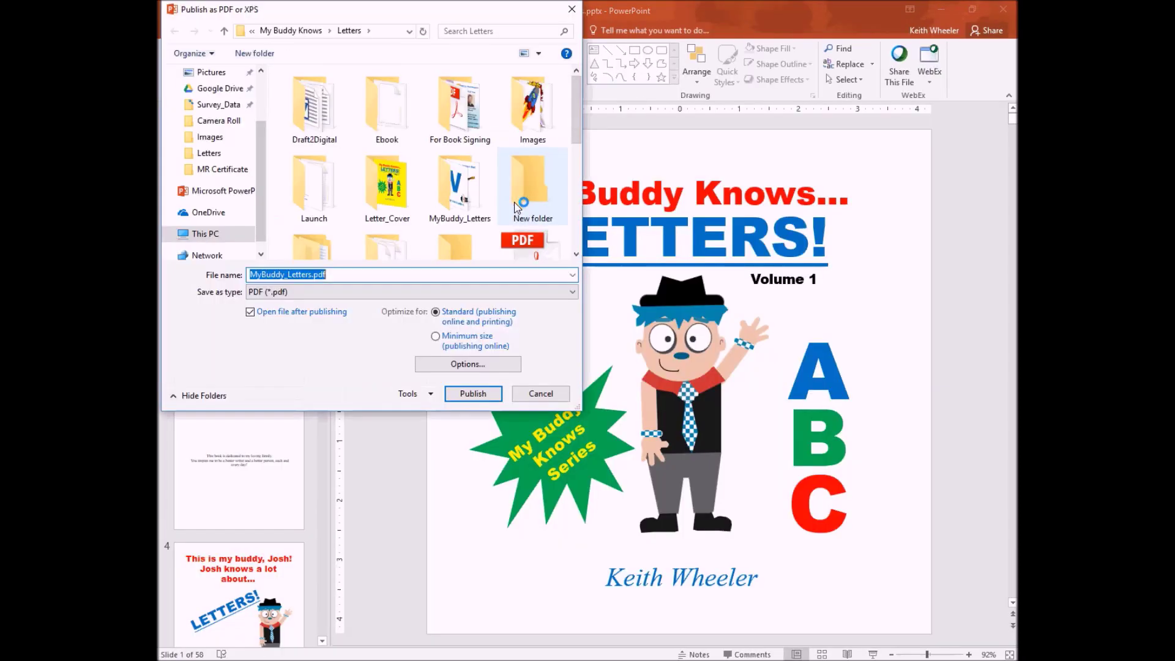
{"action": "left_click", "coordinate": [310, 275]}
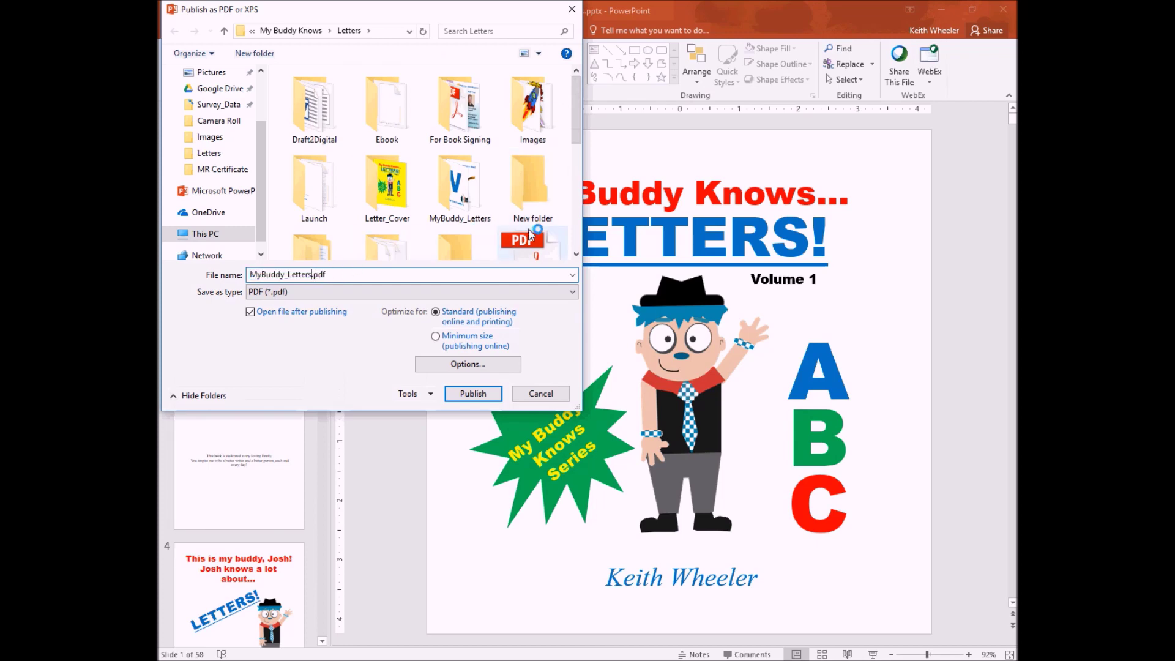
{"action": "type", "text": "FinalCut"}
{"action": "key", "text": "Return"}
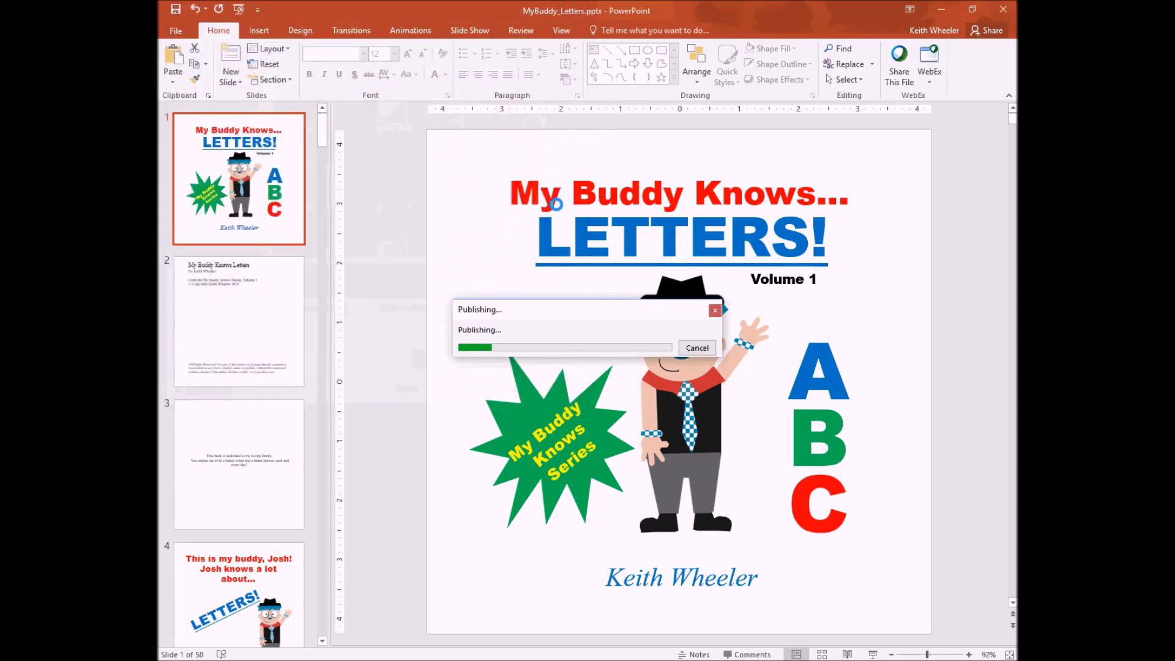